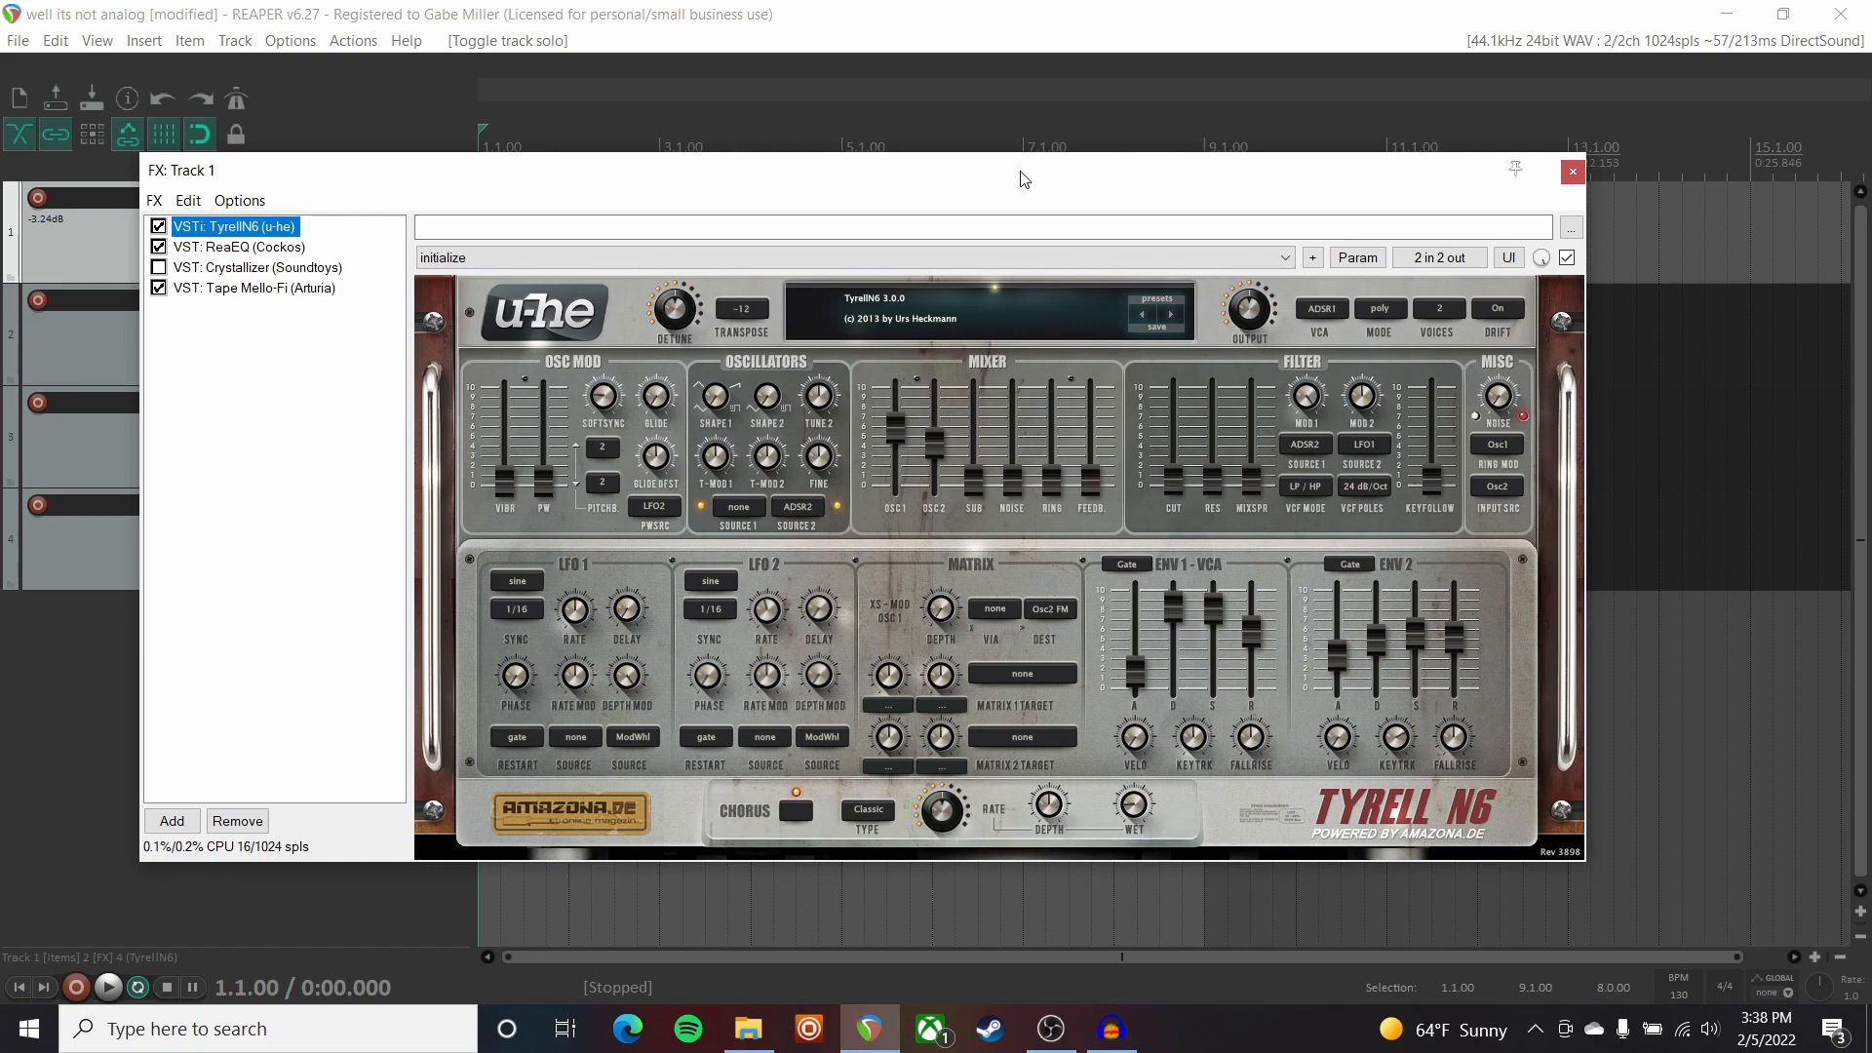
Bypass Tape Mello-Fi on Track 1 and play back the bare TyrellN6 synth.
click(158, 288)
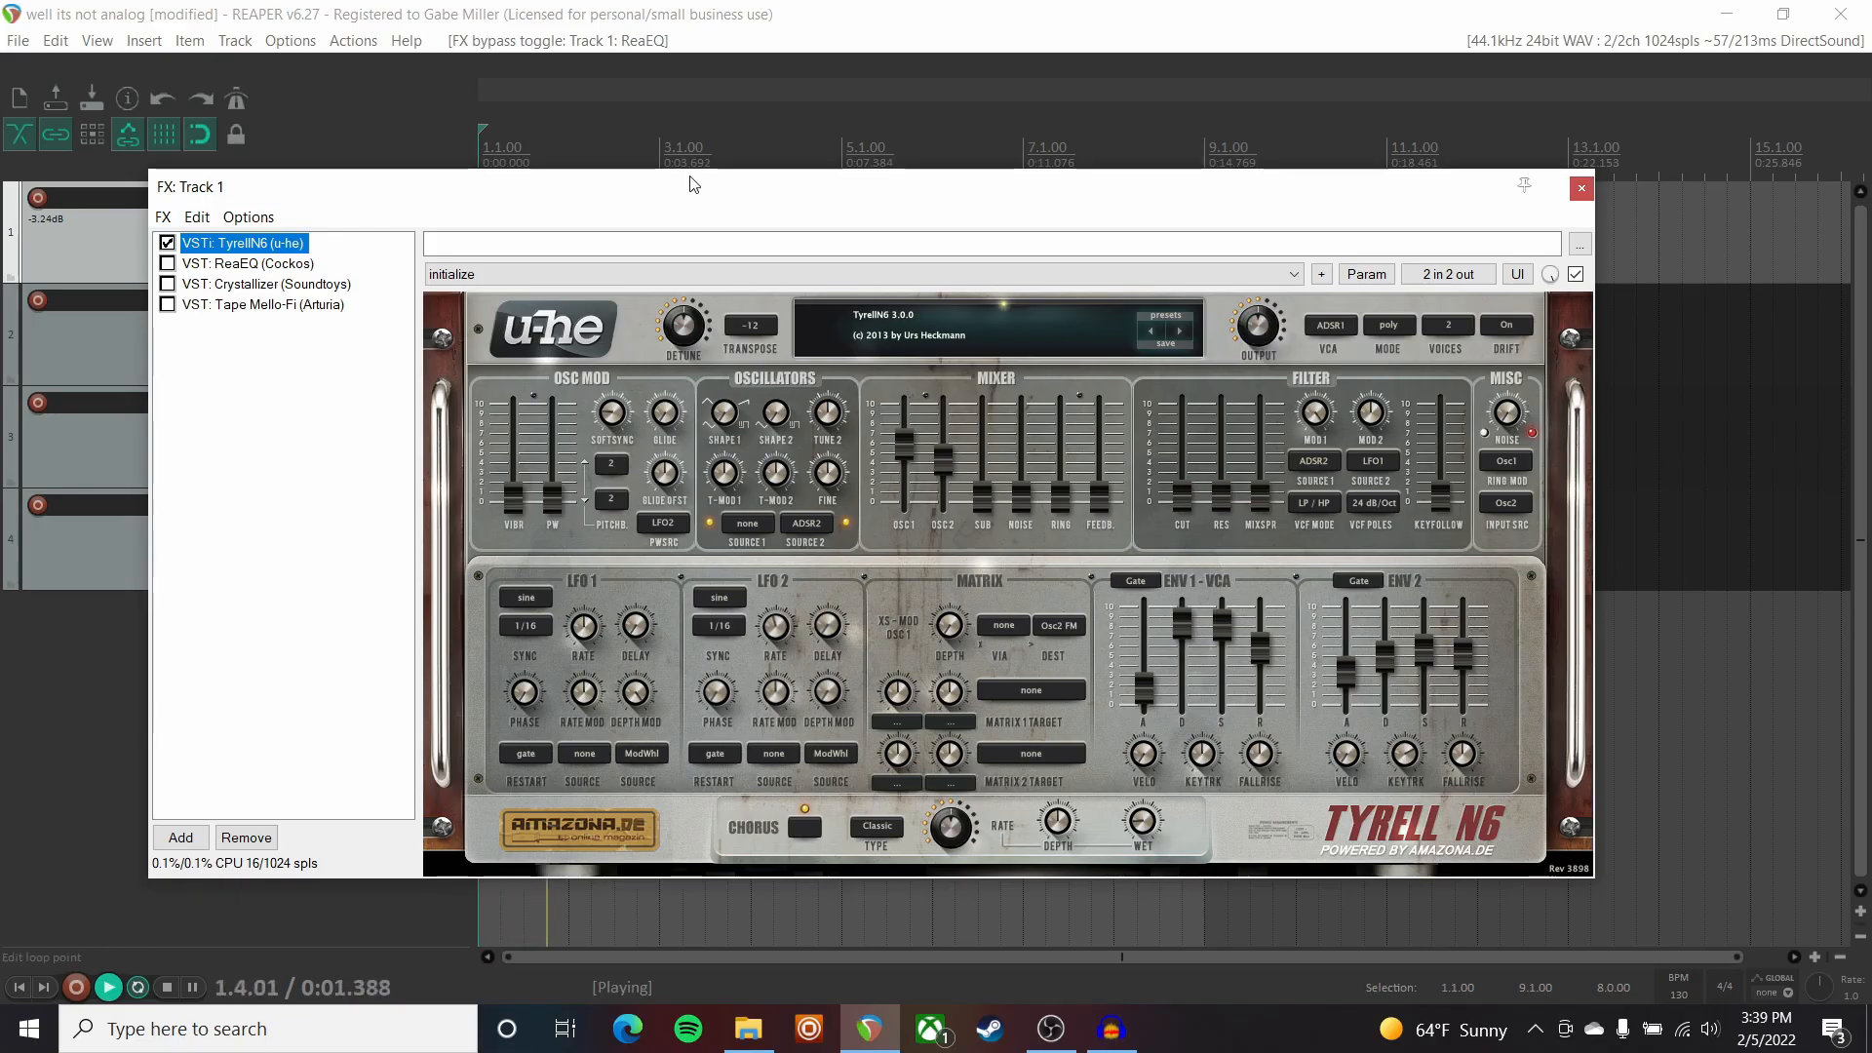
drag(692, 183, 687, 312)
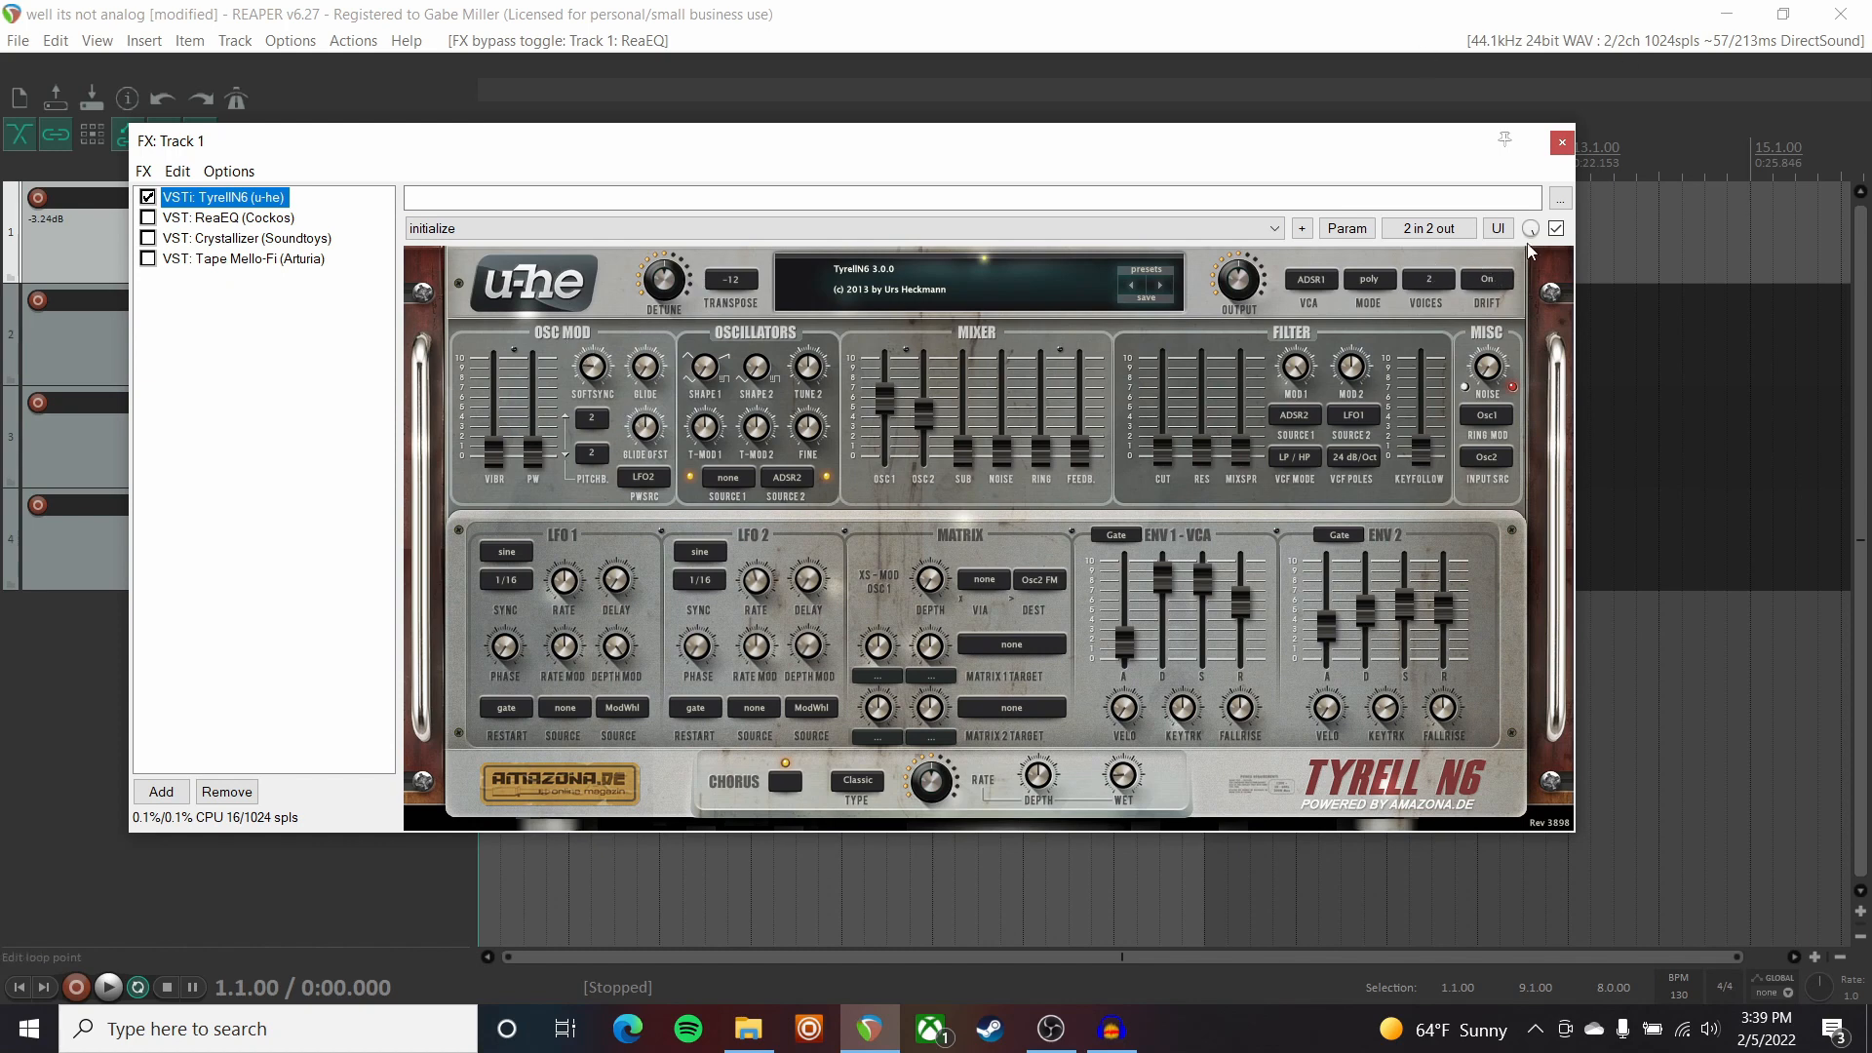
key(space)
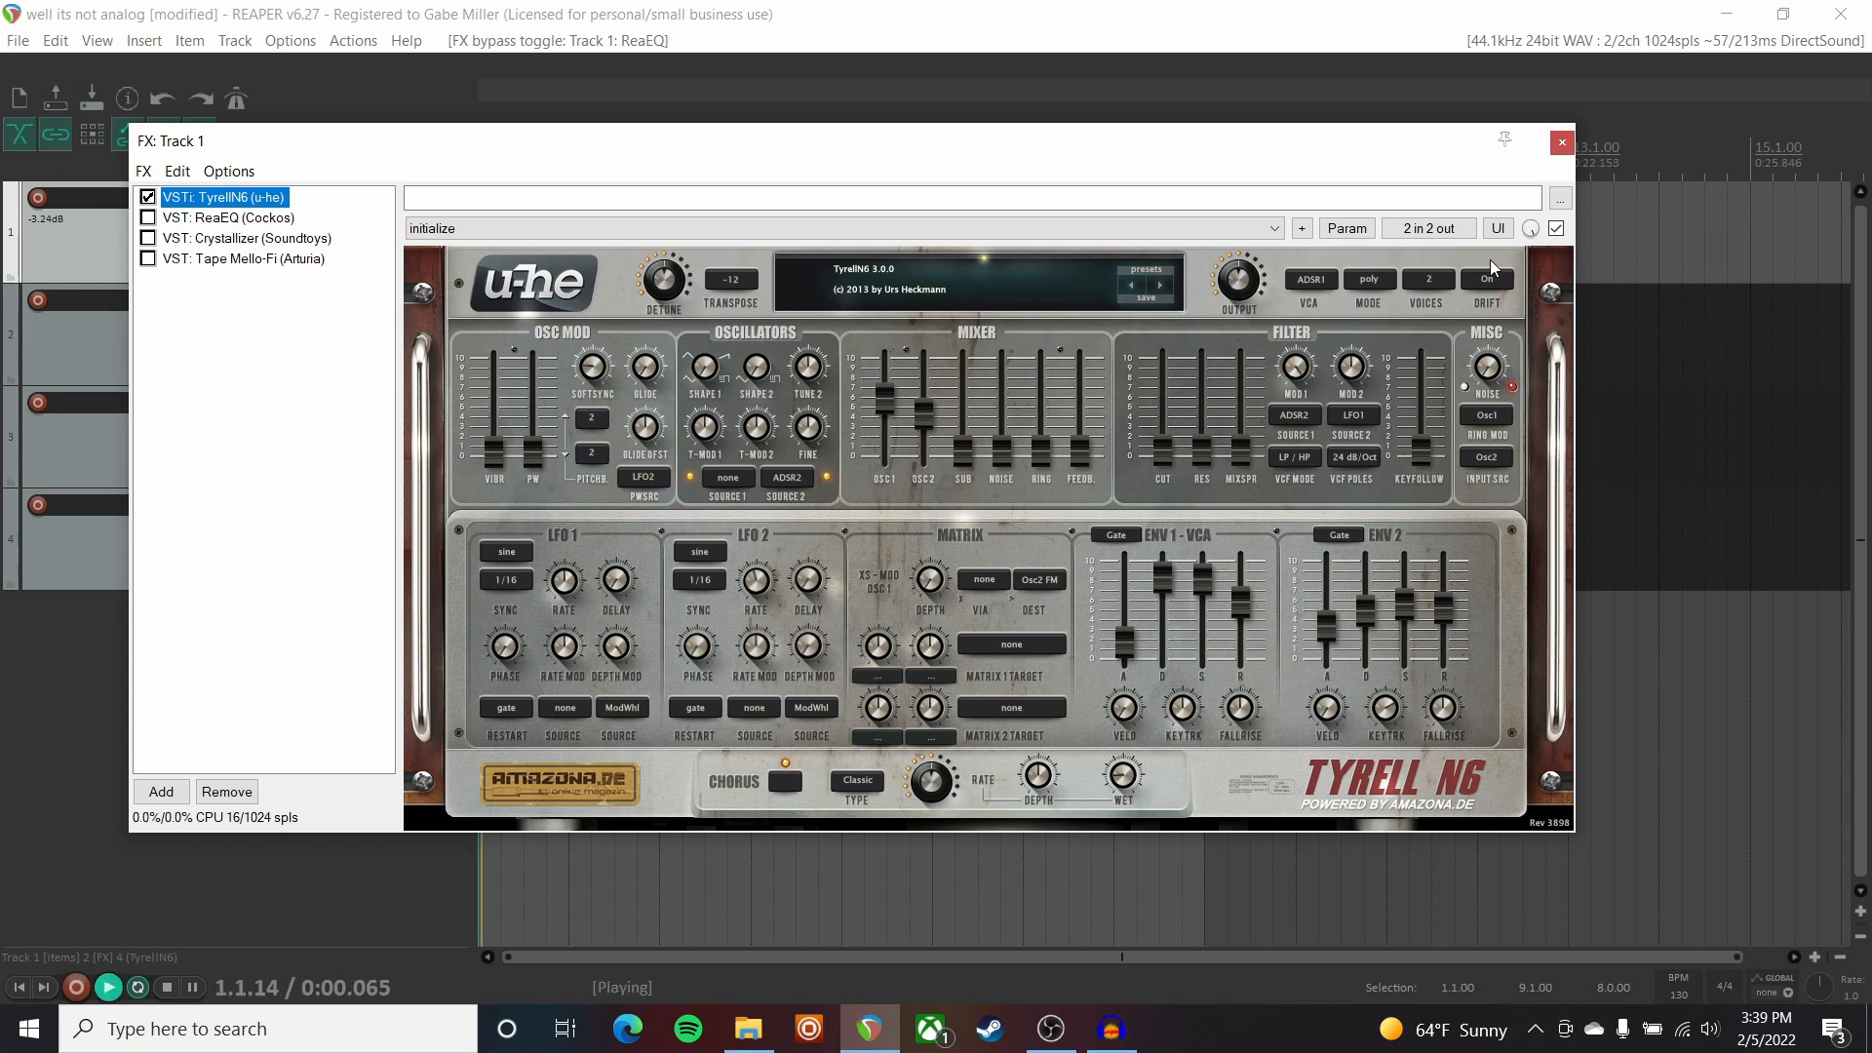
key(space)
click(1430, 277)
click(1472, 289)
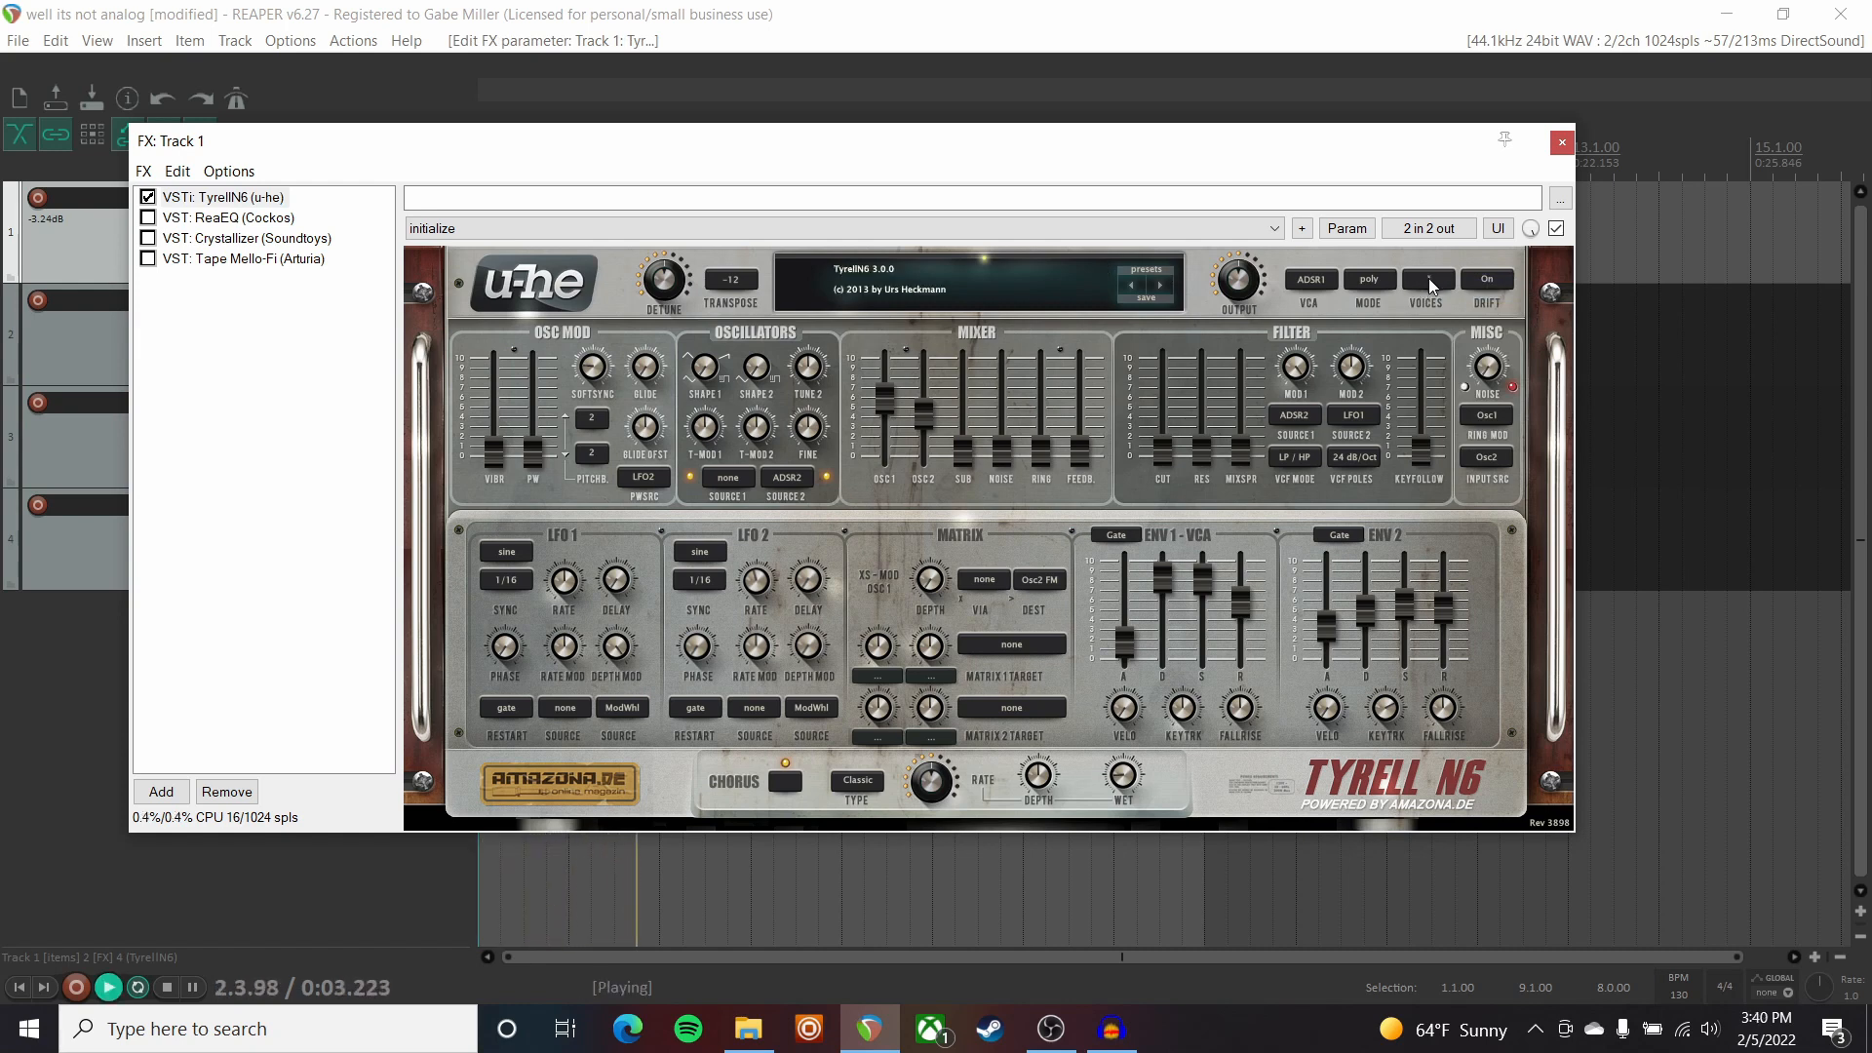
key(space)
click(1429, 278)
click(1447, 318)
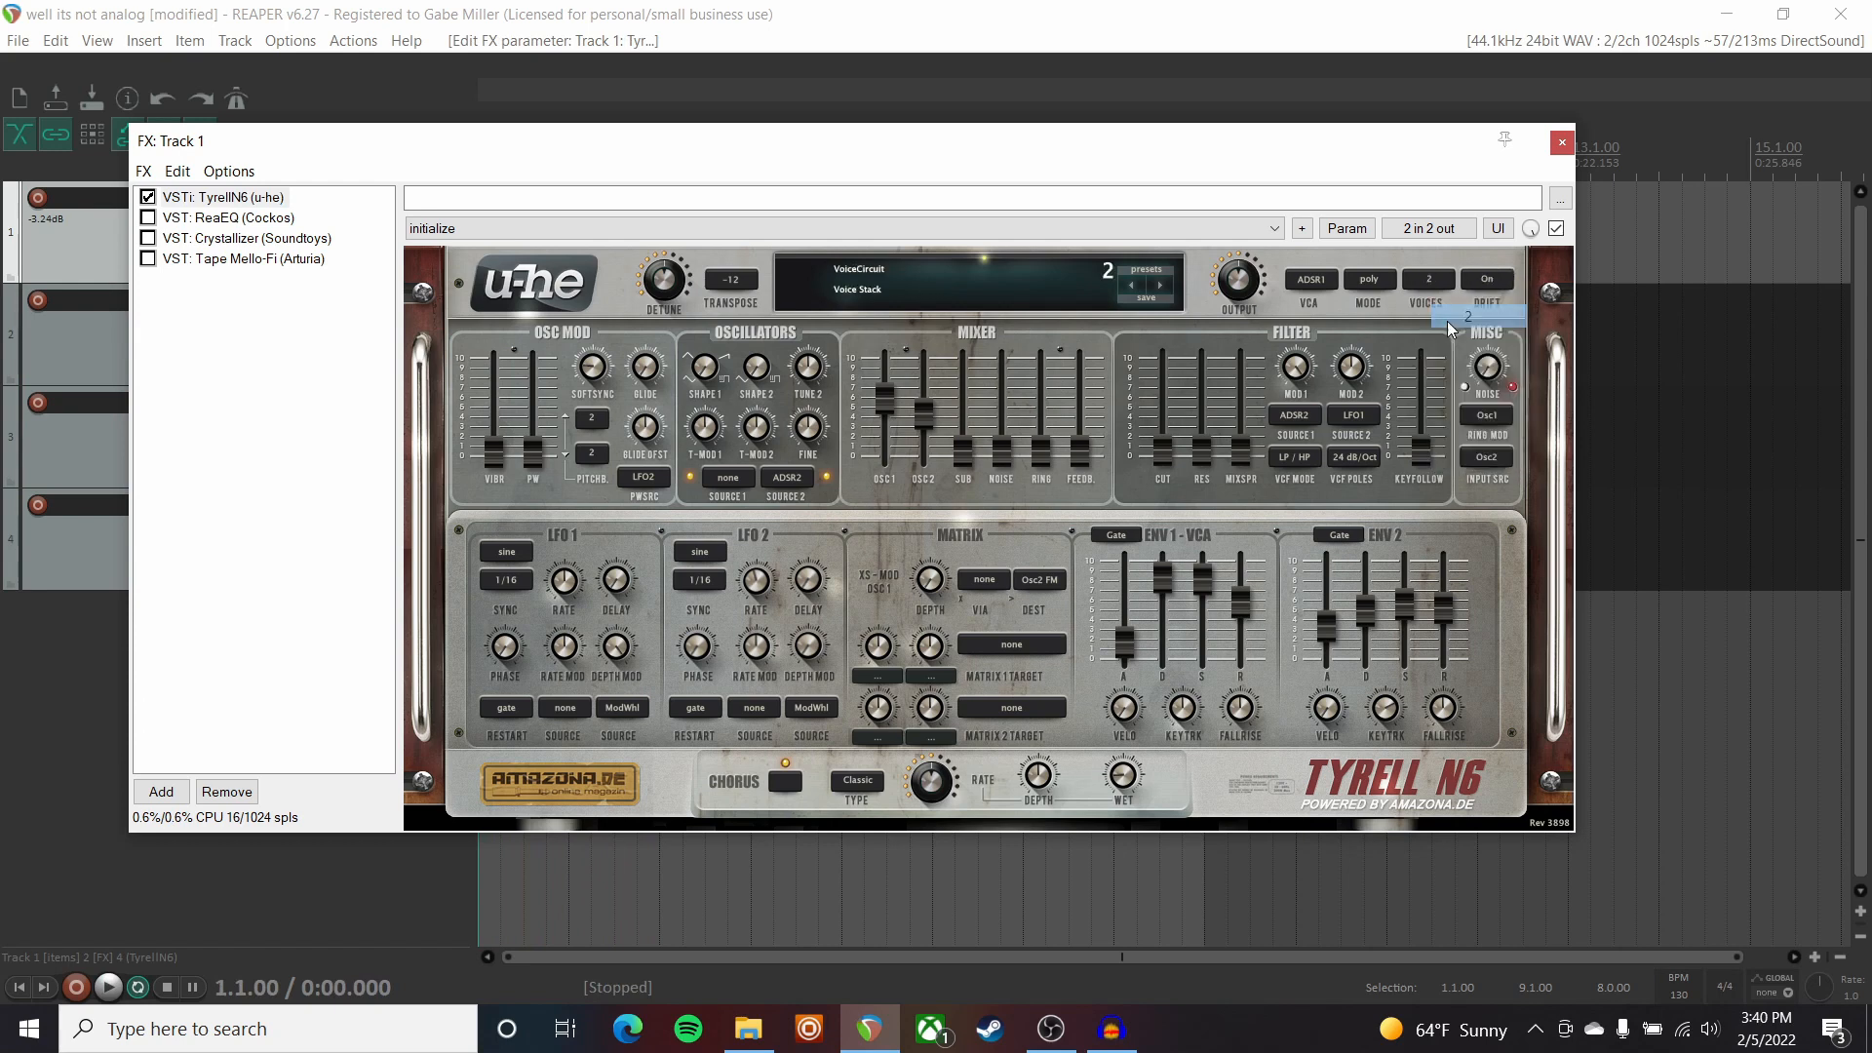
key(space)
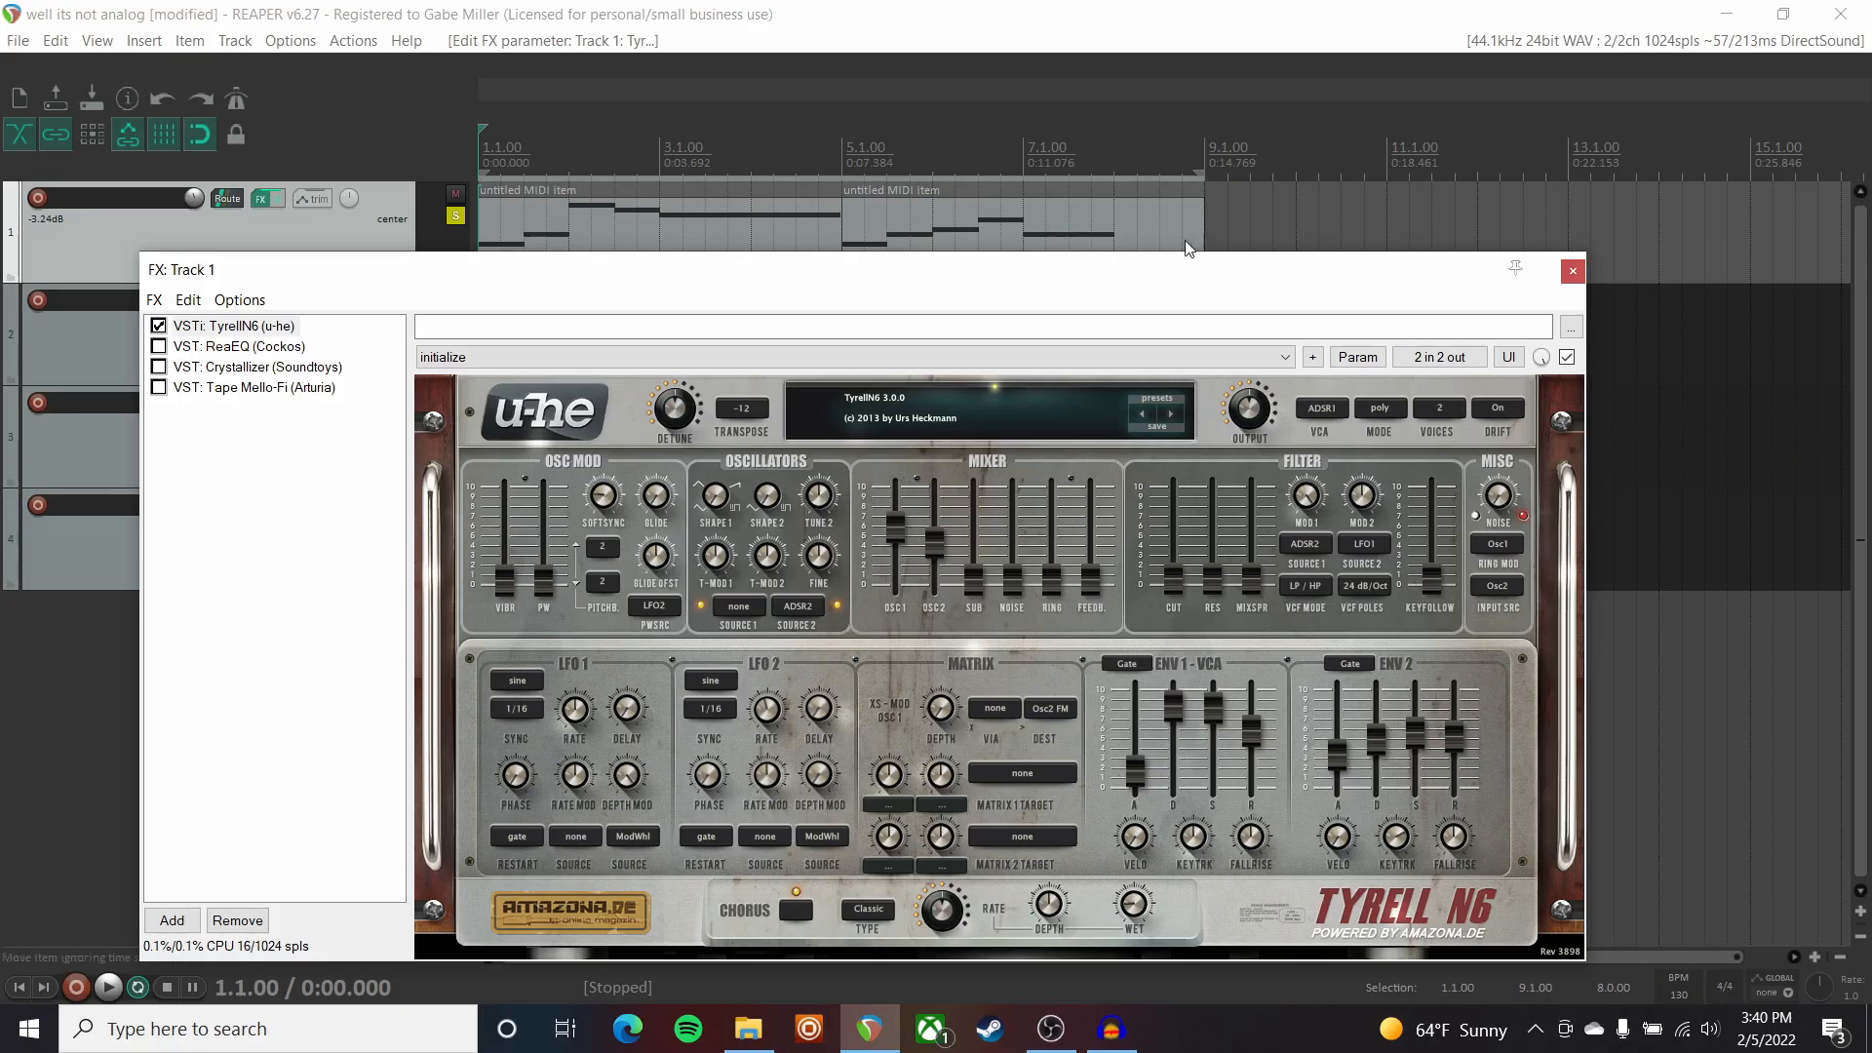
key(space)
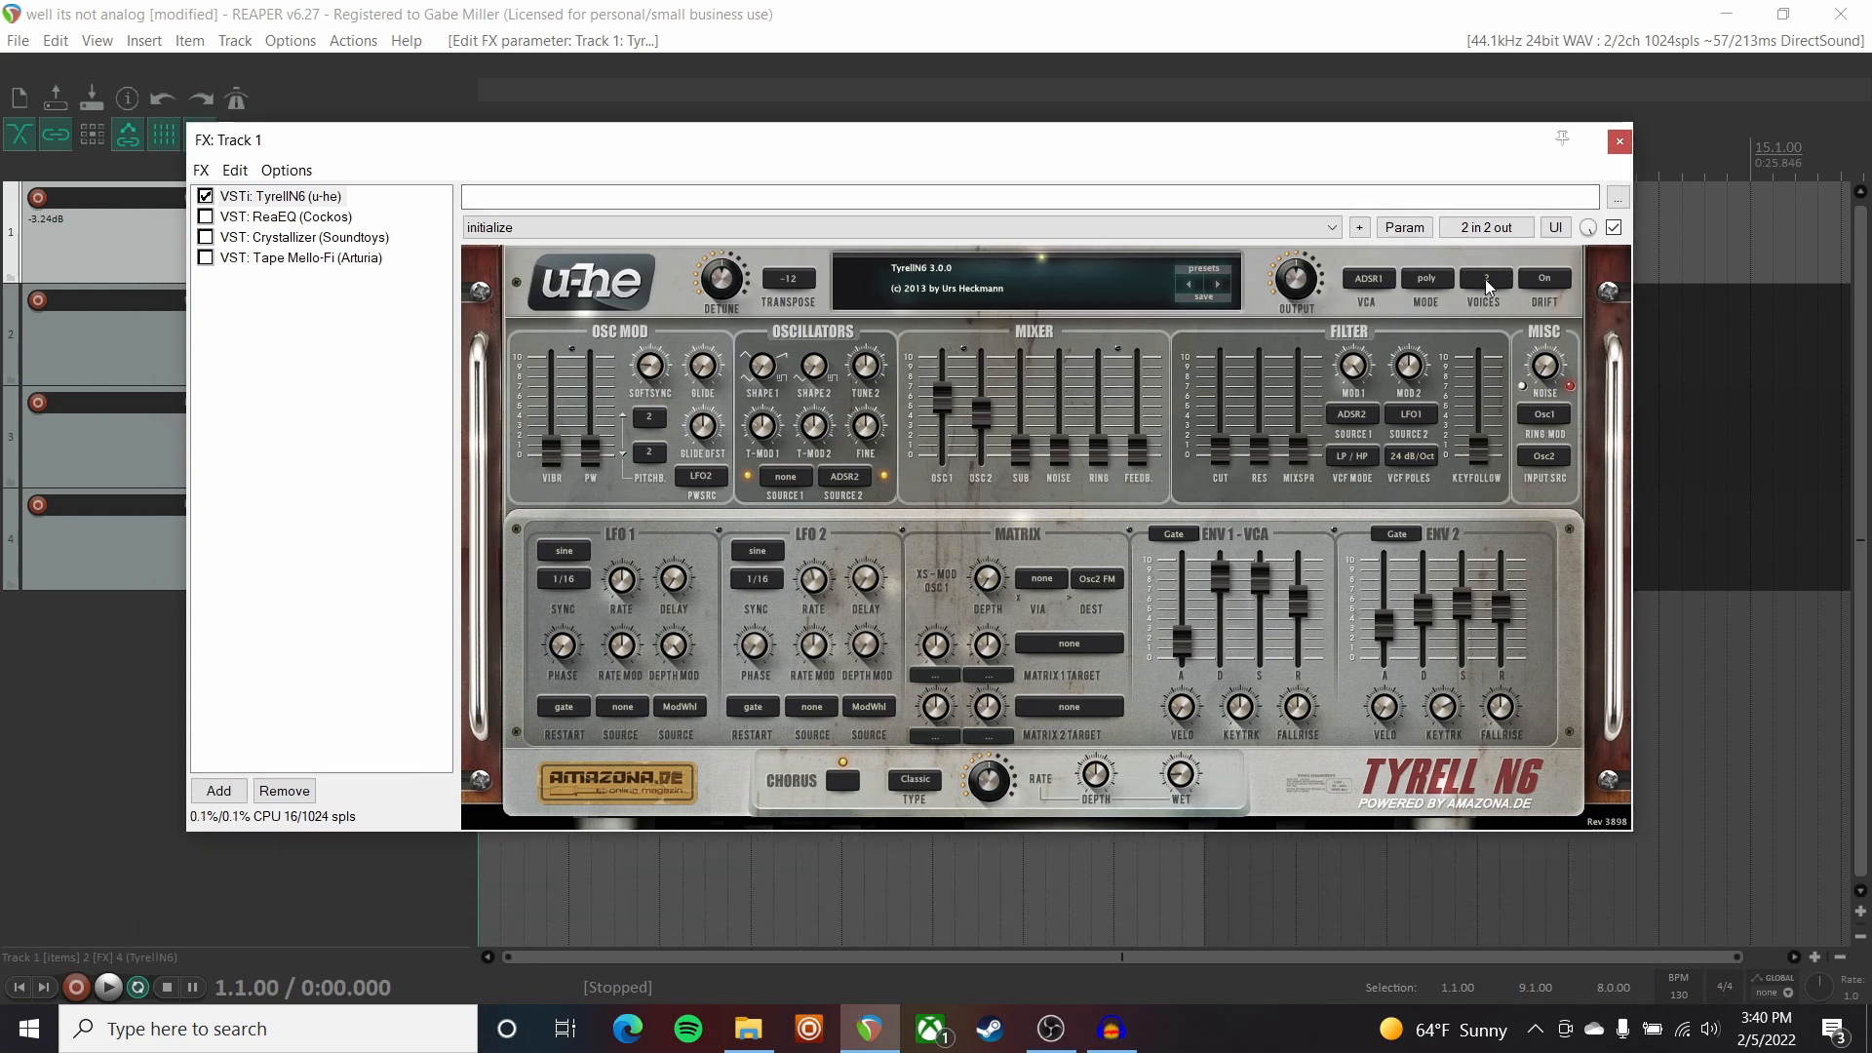
click(1544, 280)
key(space)
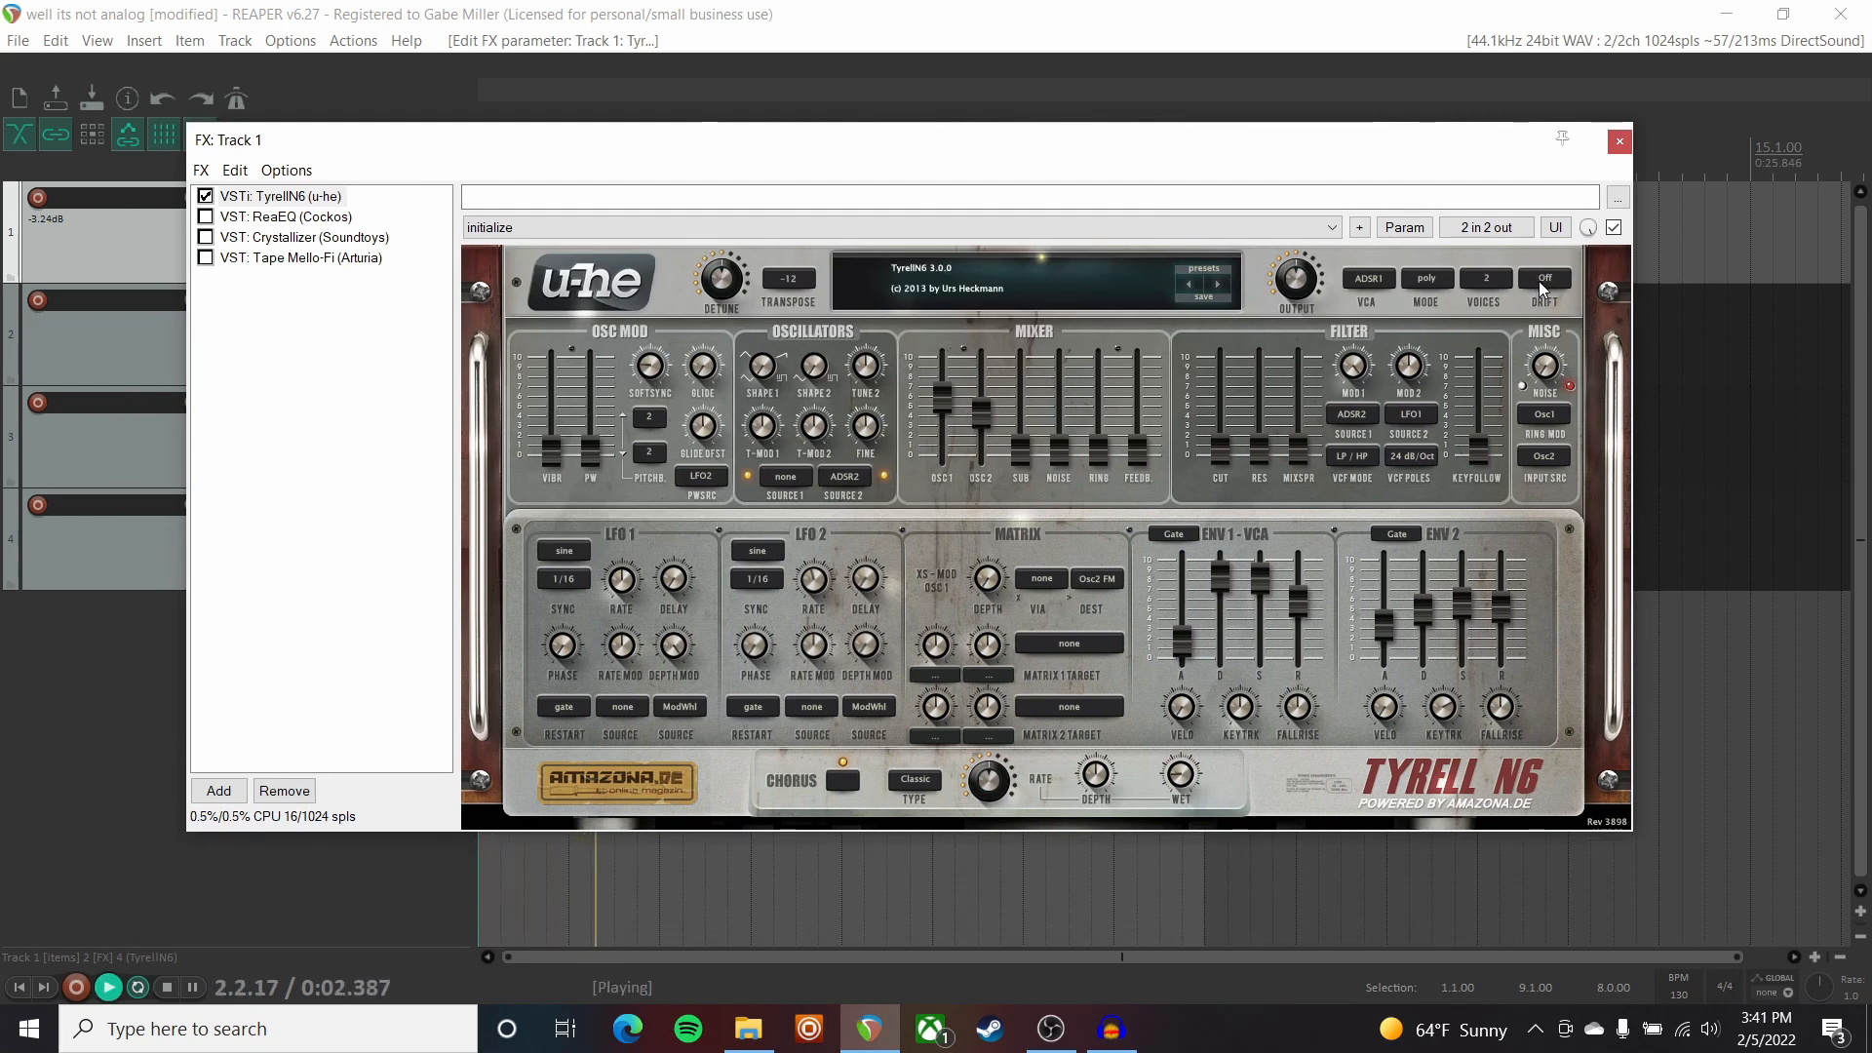
key(space)
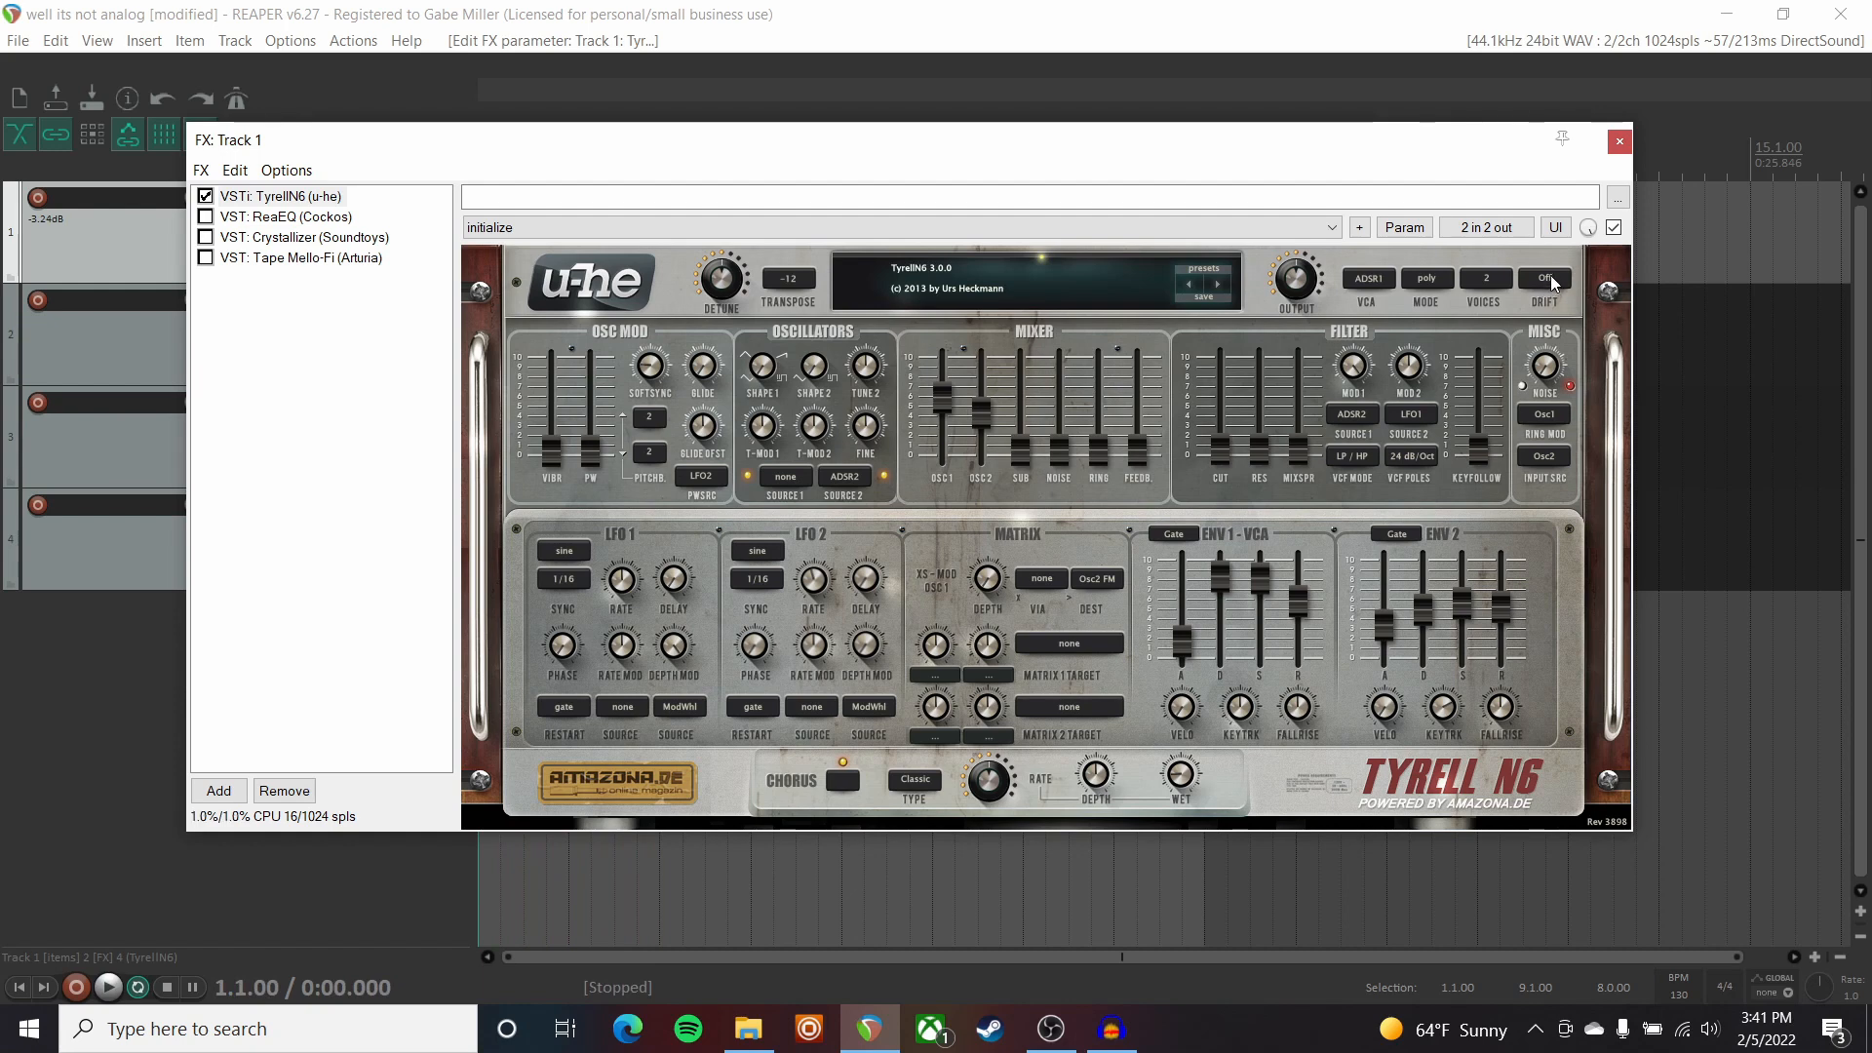
key(space)
click(1519, 280)
click(1513, 278)
click(1517, 291)
key(space)
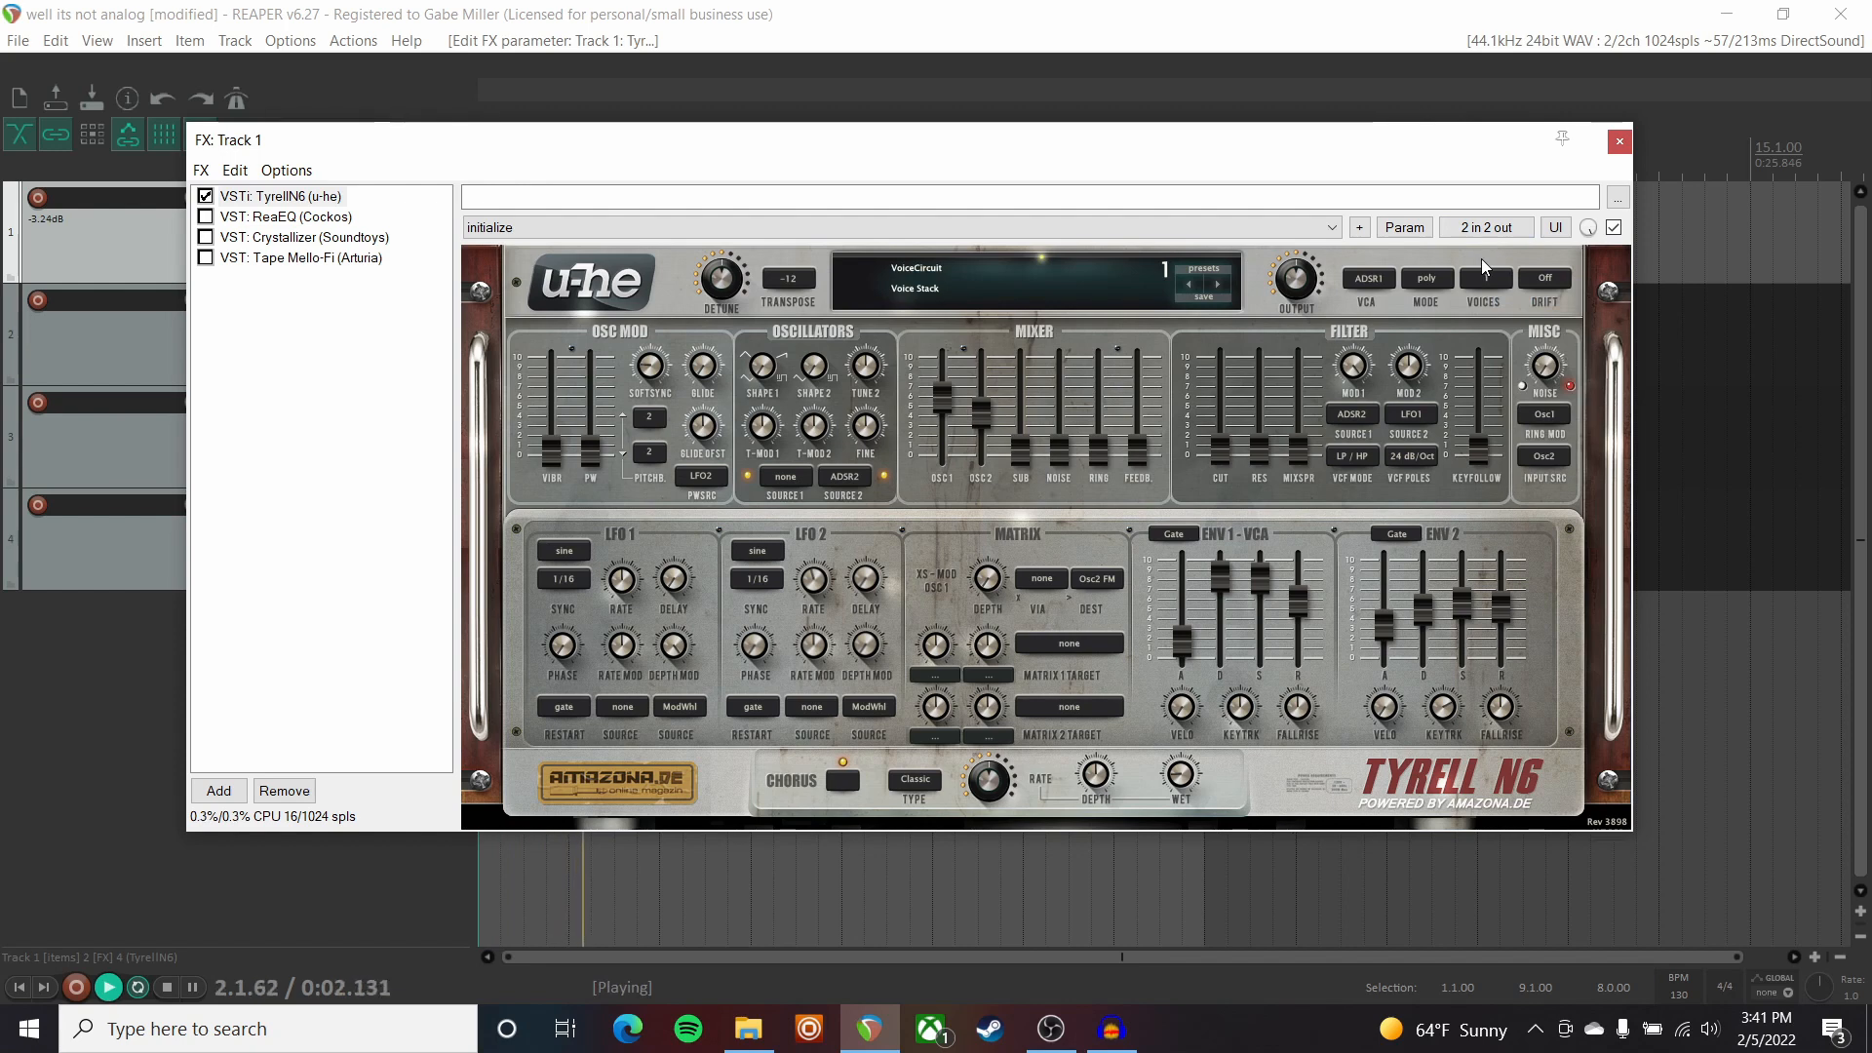
key(space)
click(1484, 278)
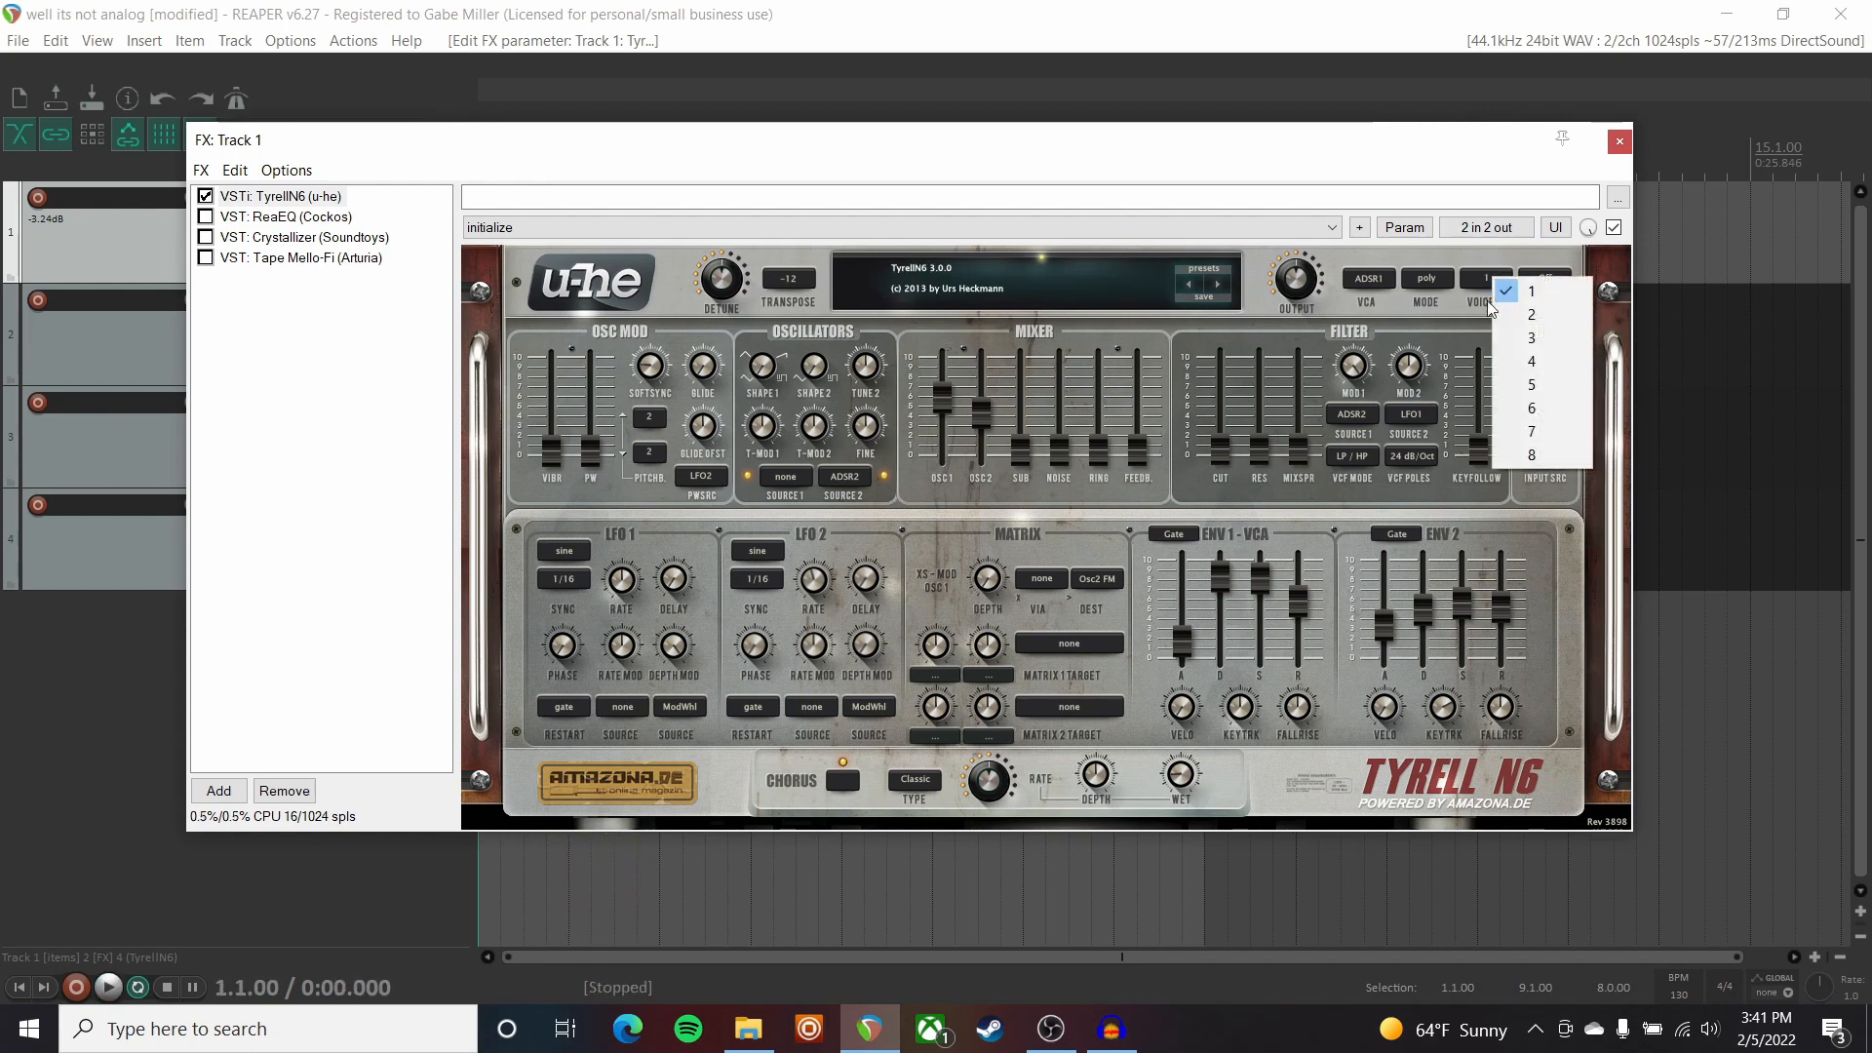
click(1521, 311)
click(1535, 284)
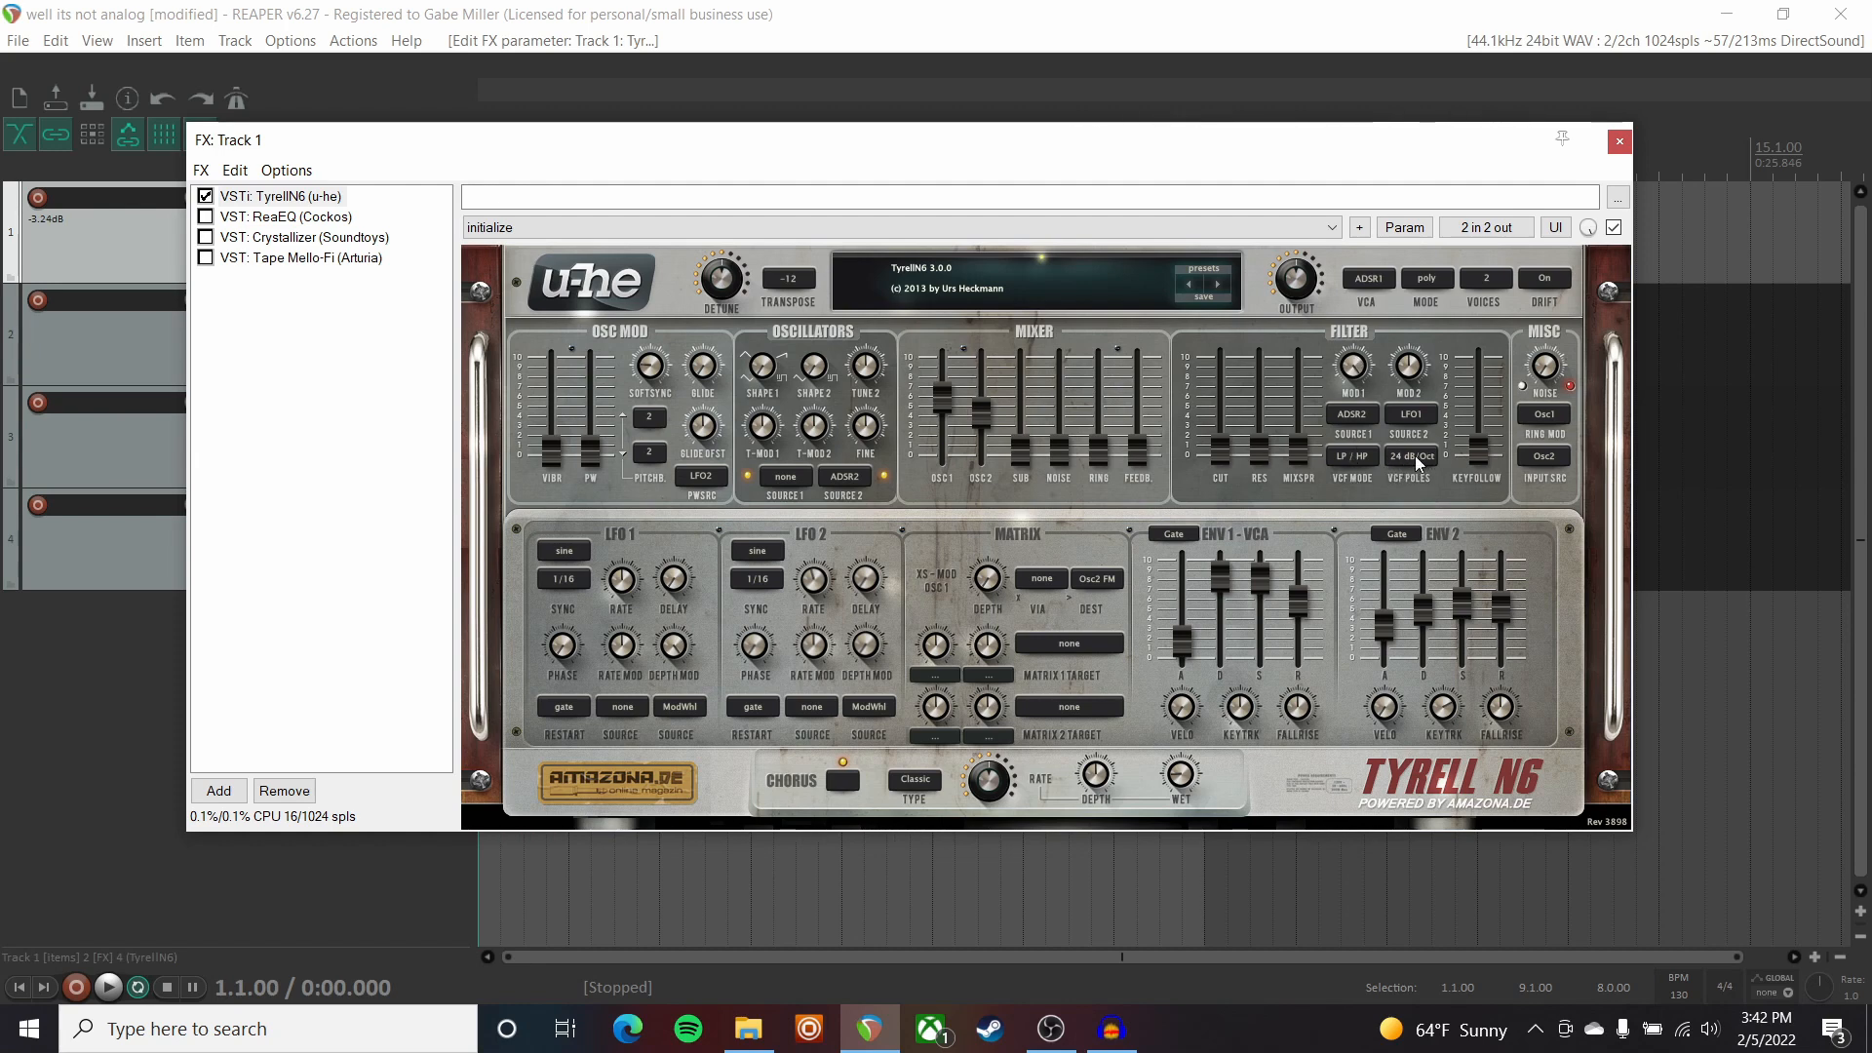
drag(1219, 449, 1217, 321)
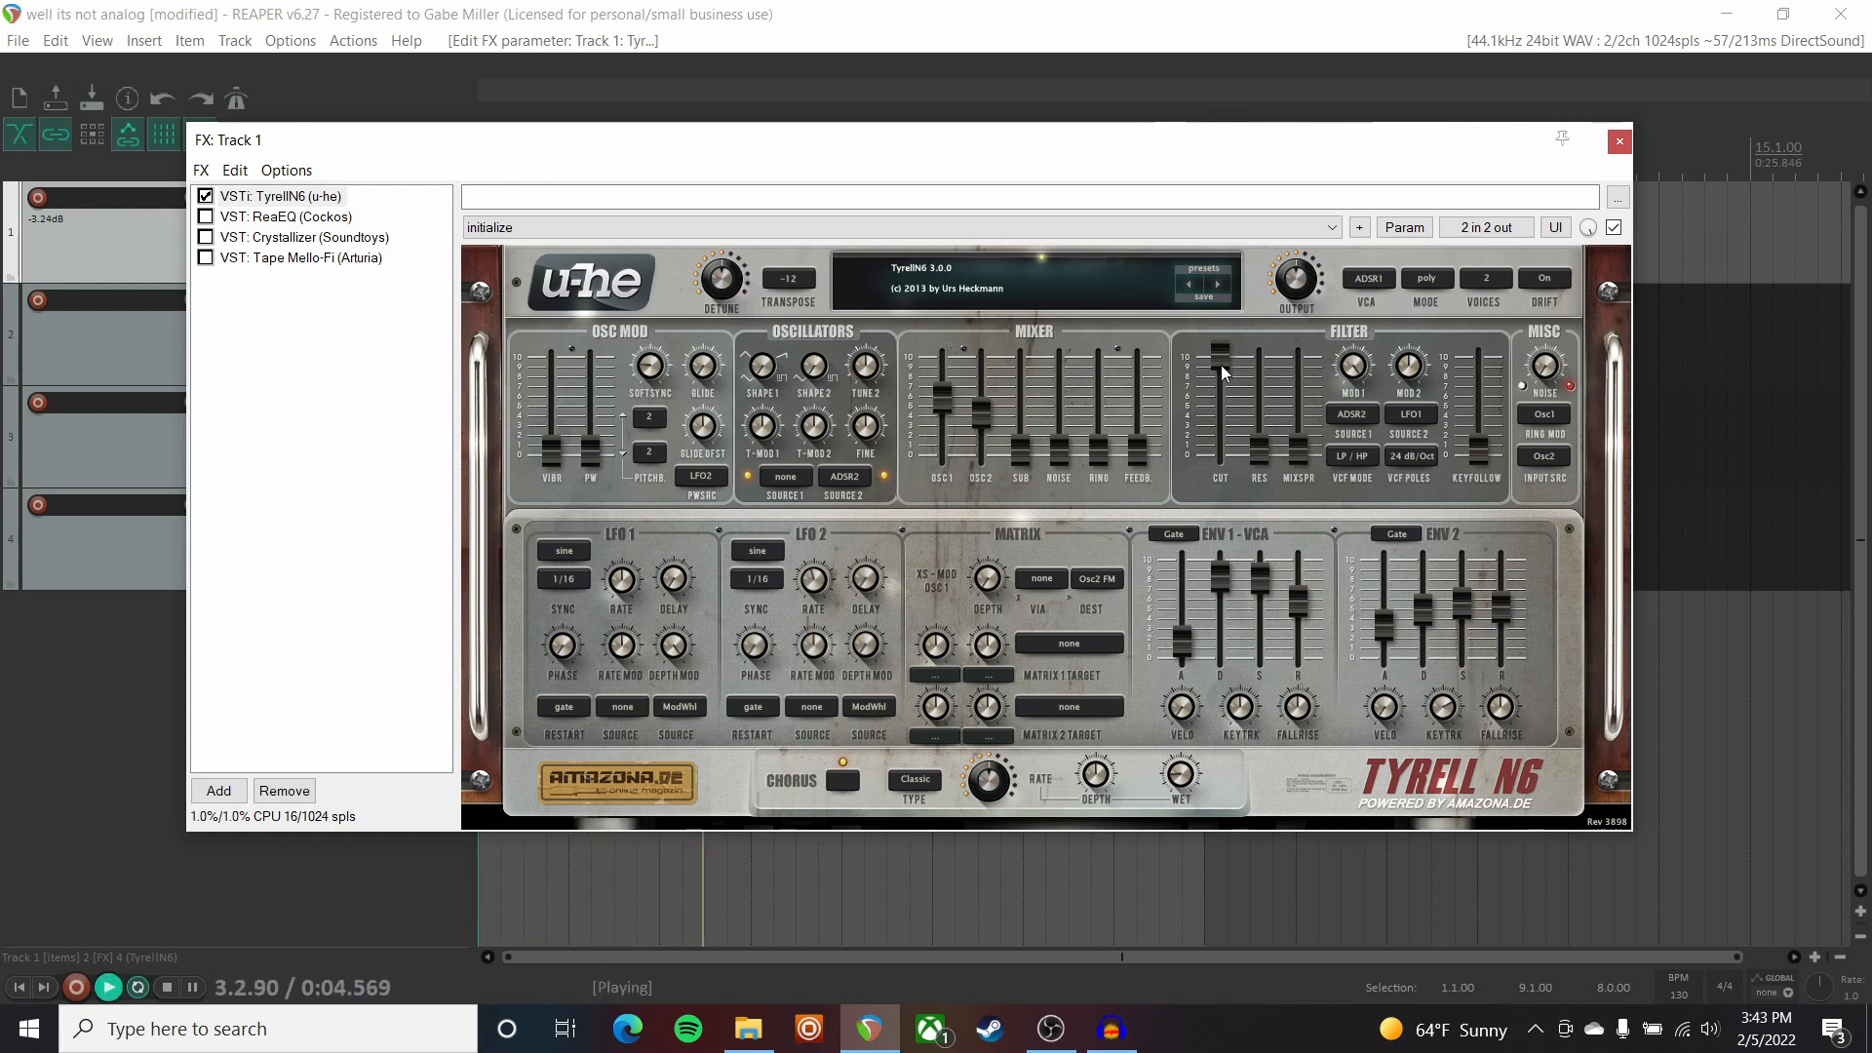
key(space)
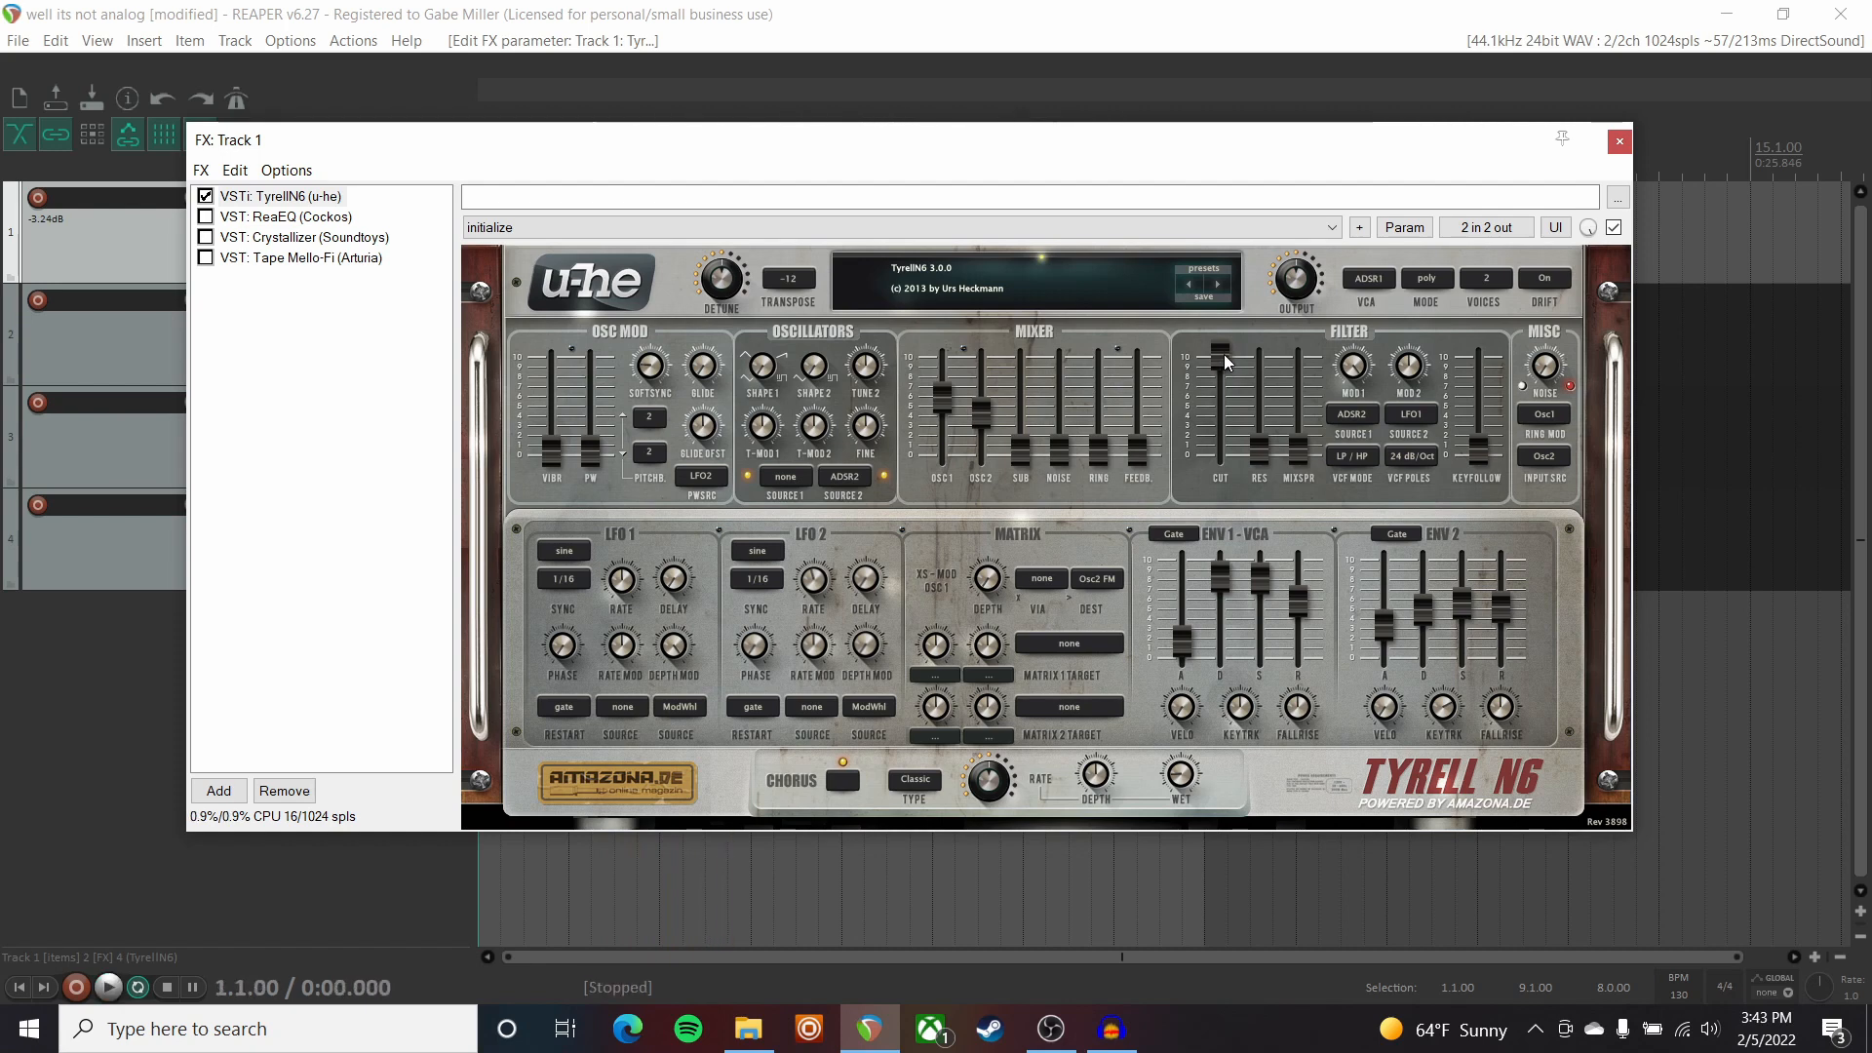
key(space)
drag(1220, 354, 1219, 607)
key(space)
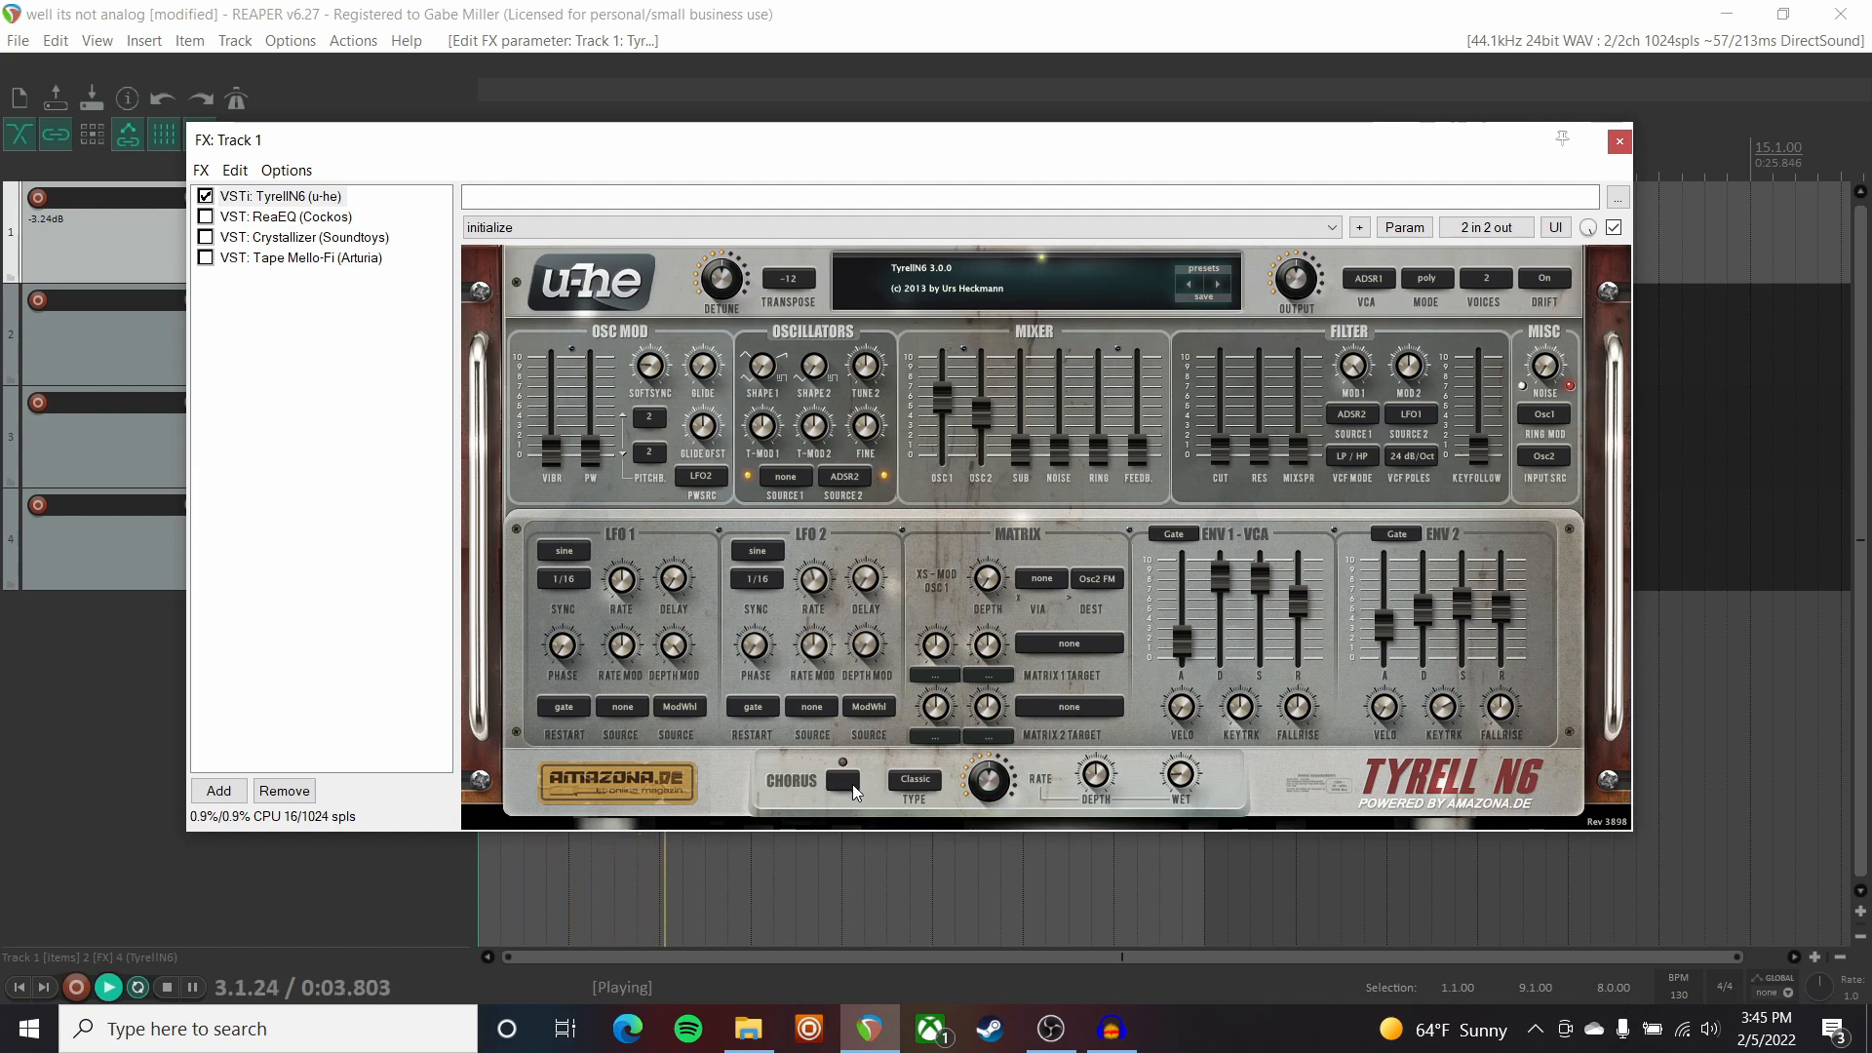
Switch on TyrellN6's CHORUS on Track 1 and play it back, then show ReaEQ.
key(space)
click(852, 784)
key(space)
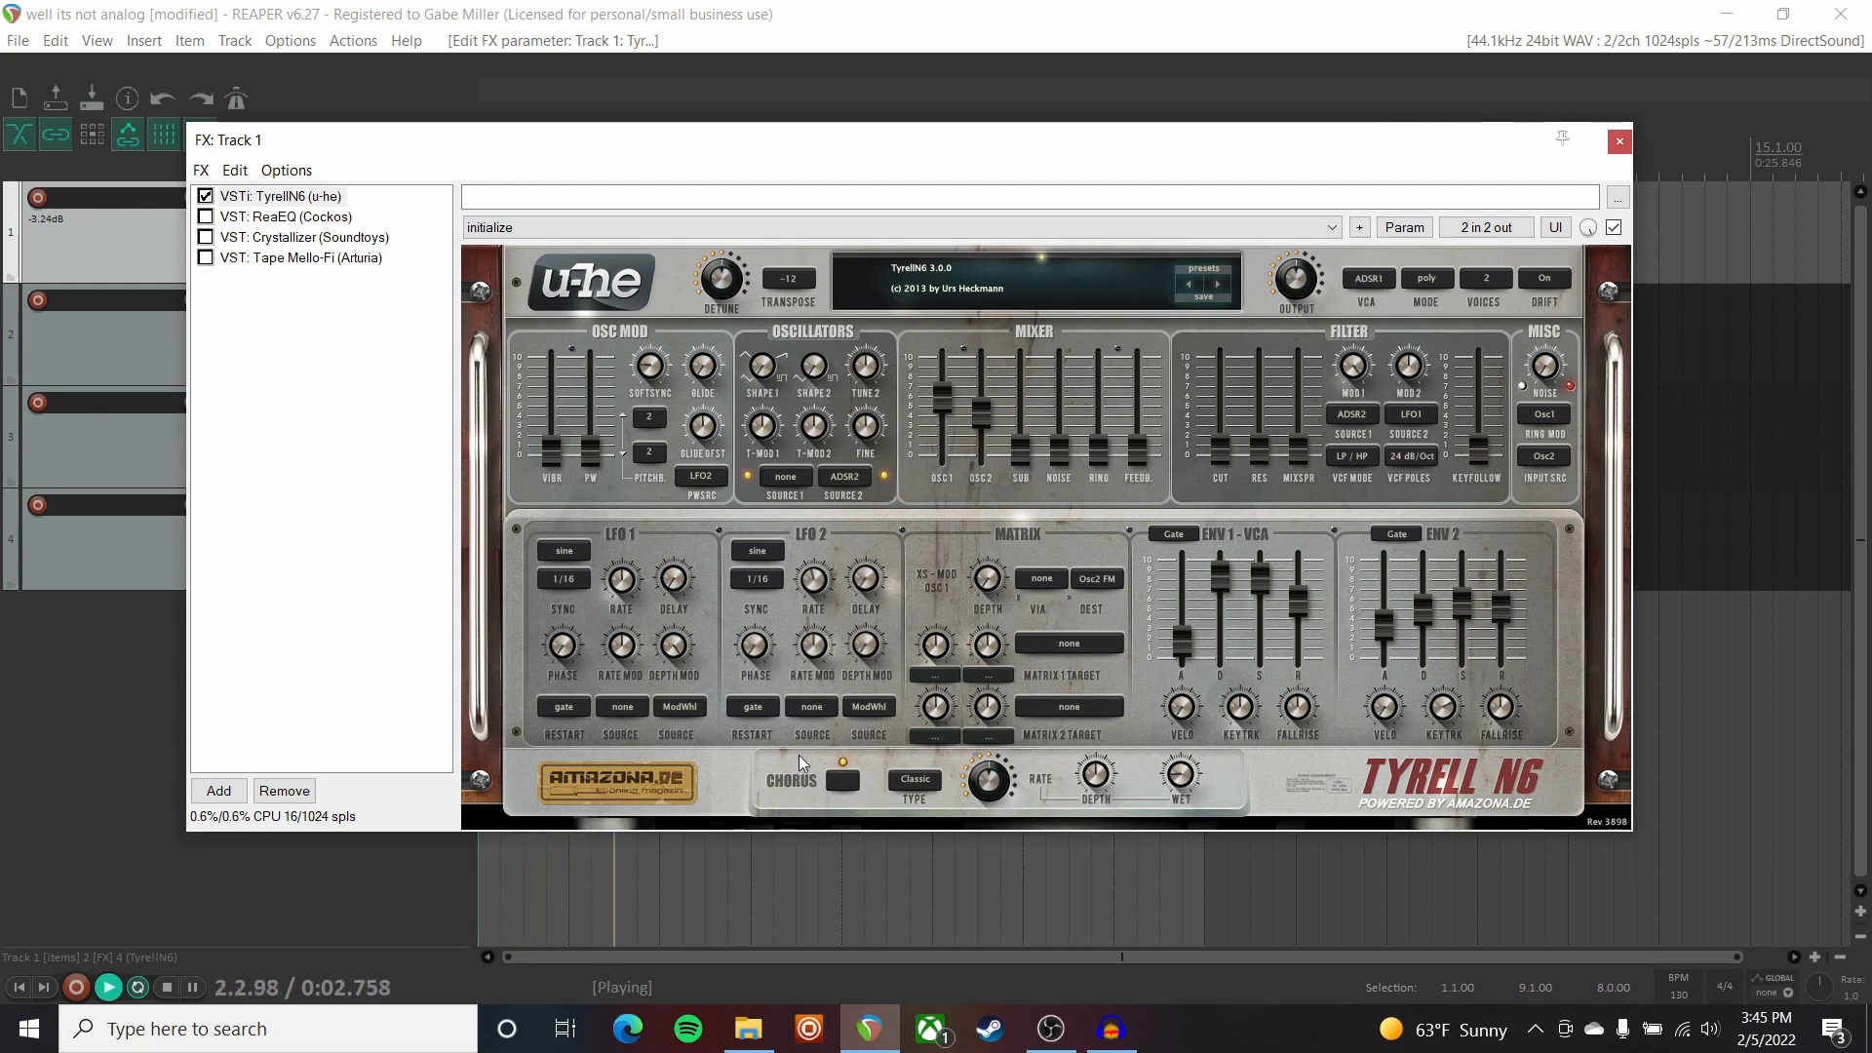
click(283, 217)
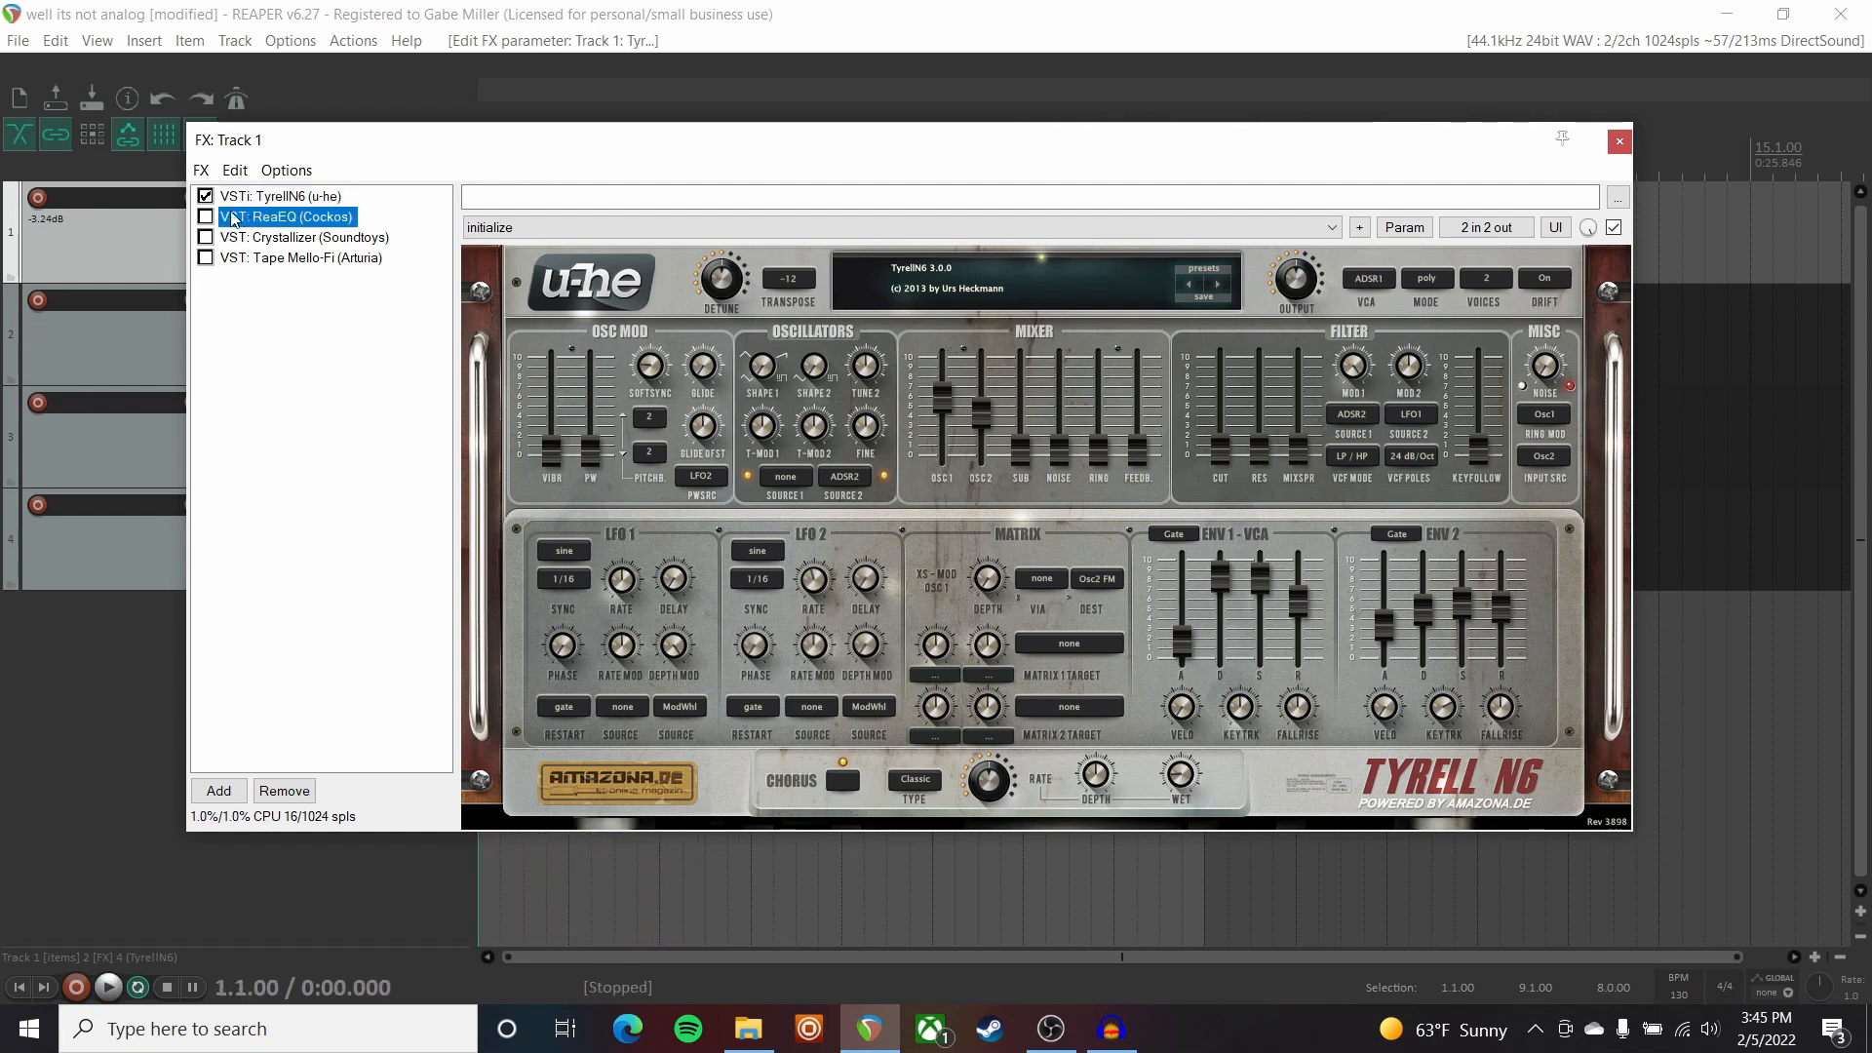
Tick ReaEQ and Tape Mello-Fi back on for Track 1 and play the processed synth.
click(205, 217)
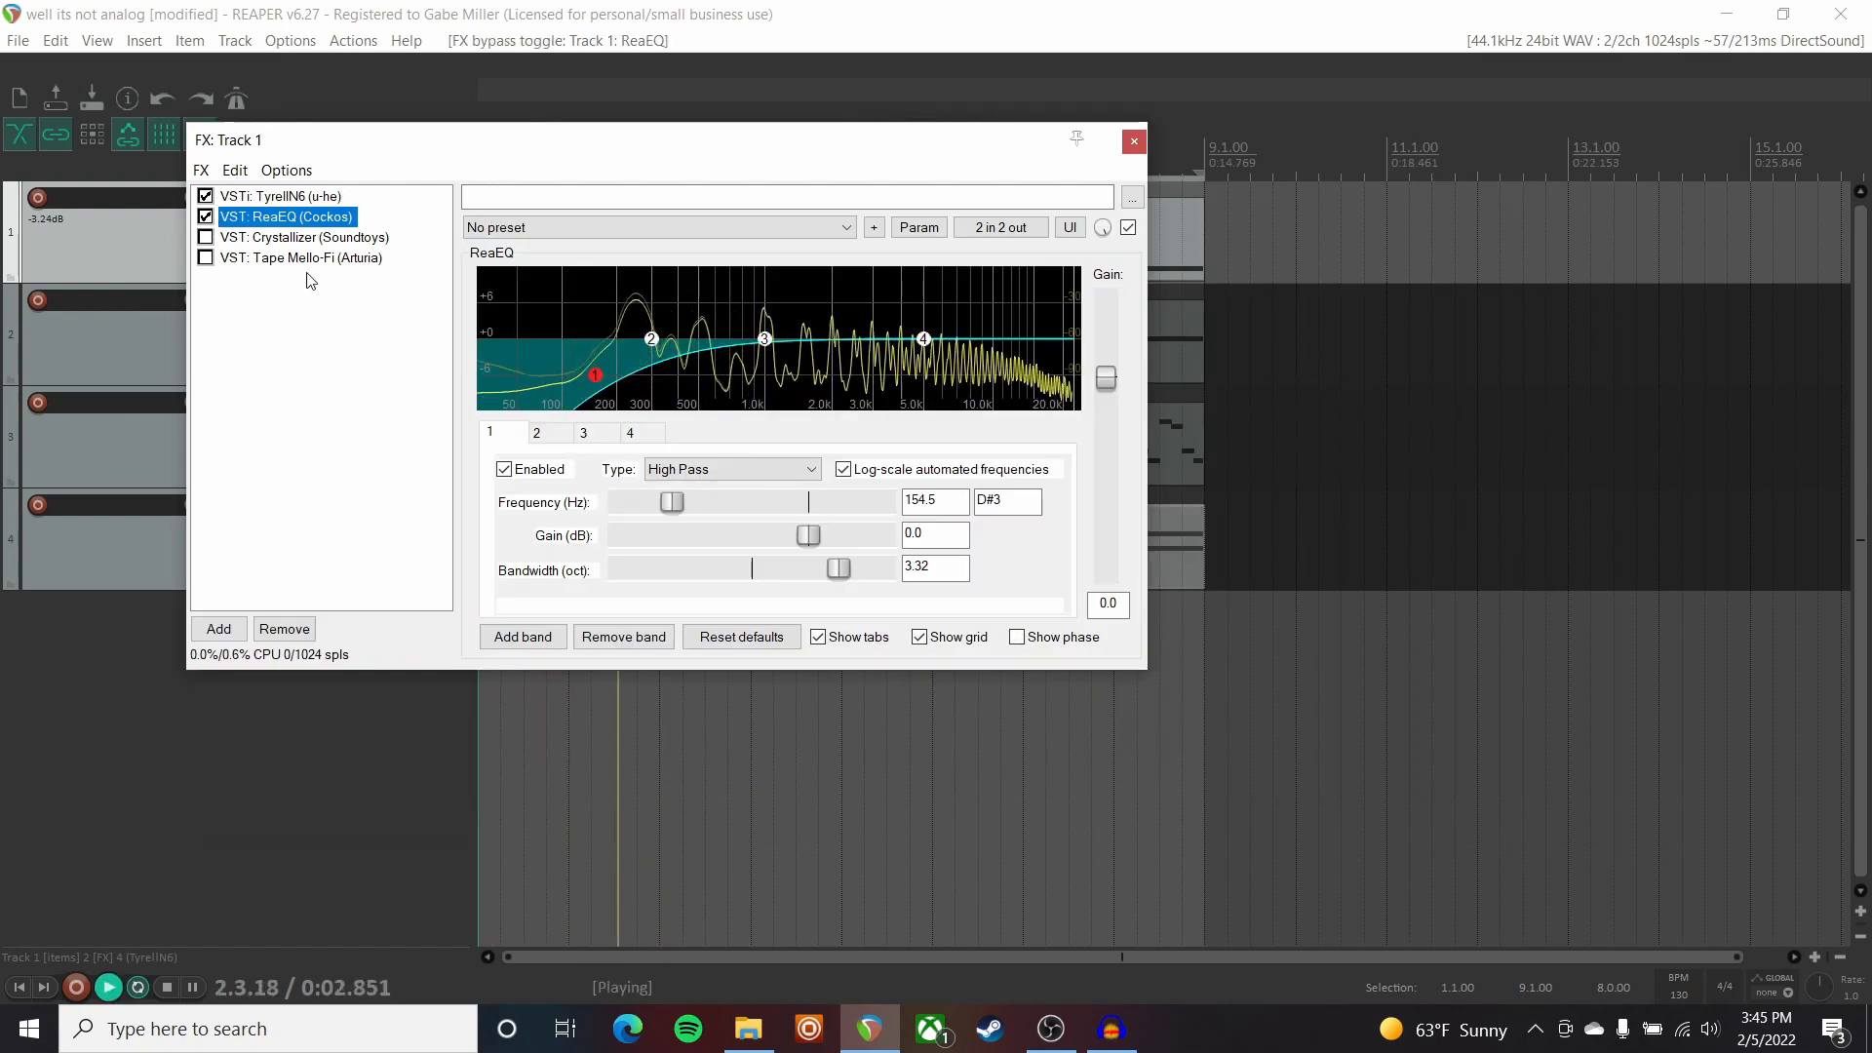
key(space)
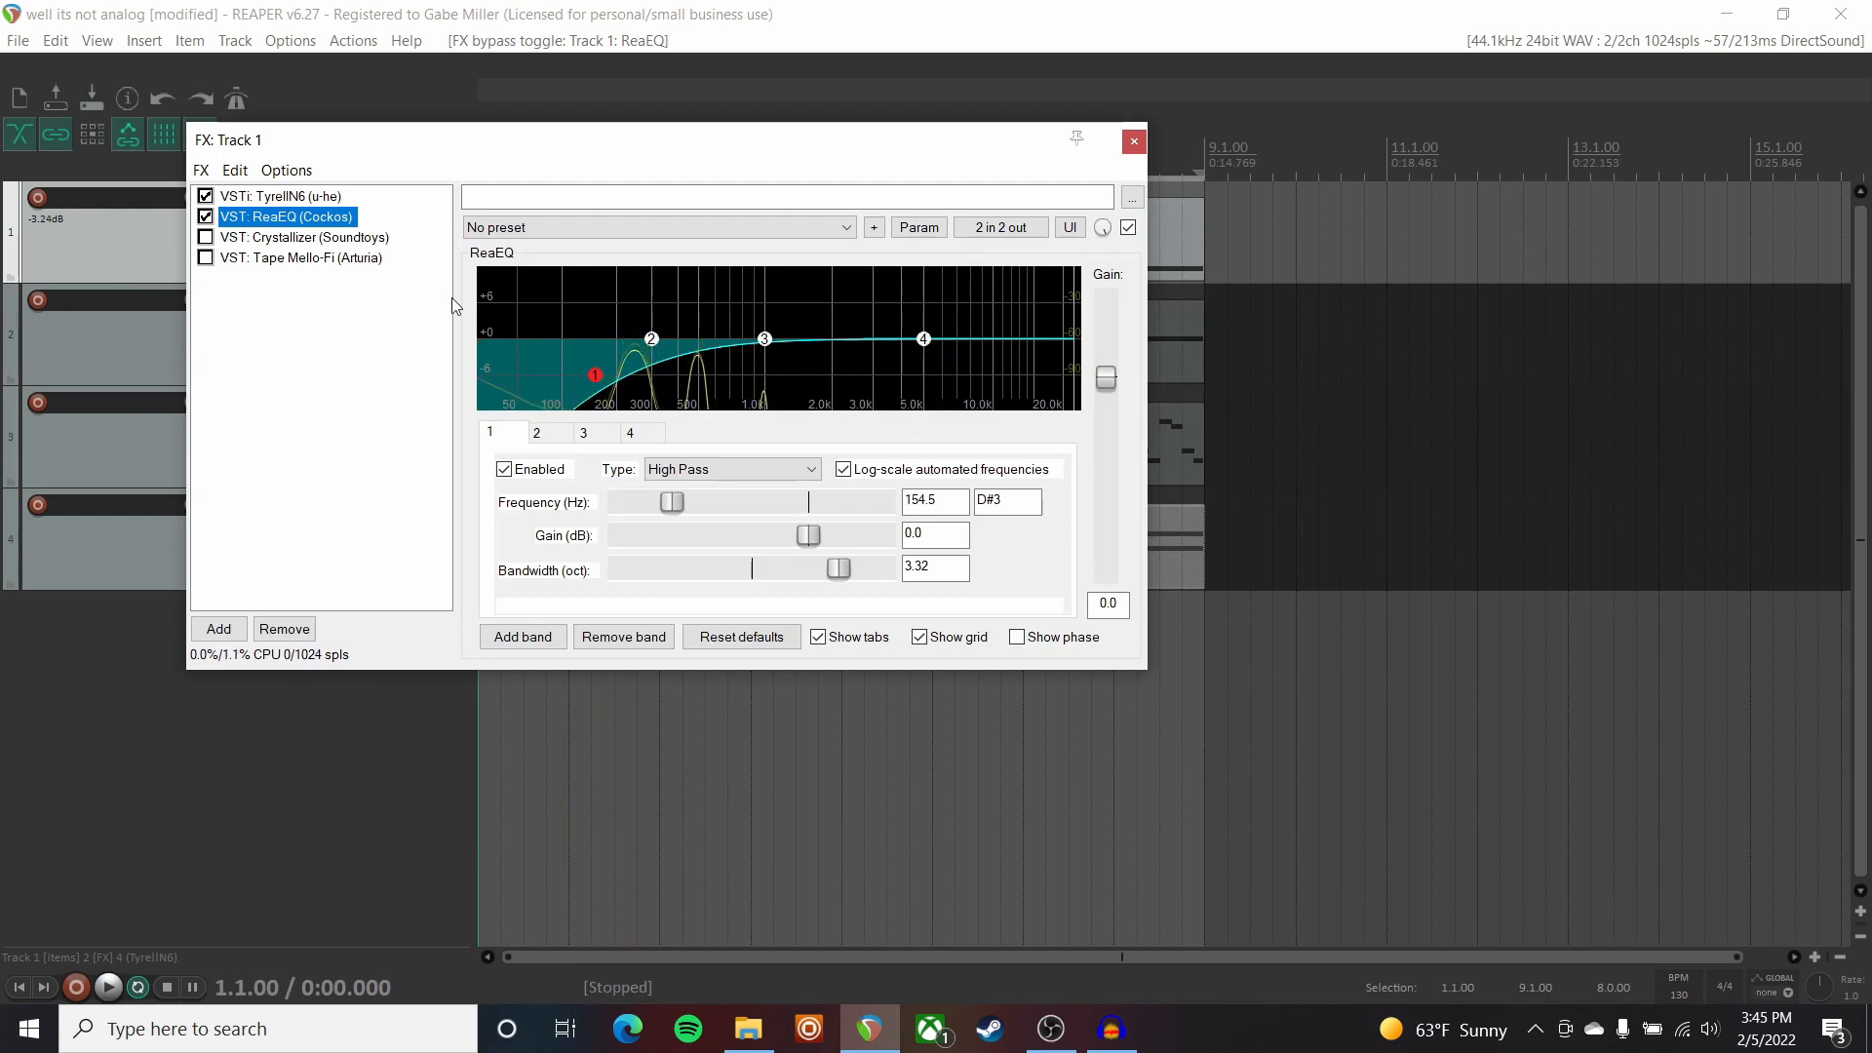
click(292, 257)
click(205, 257)
key(space)
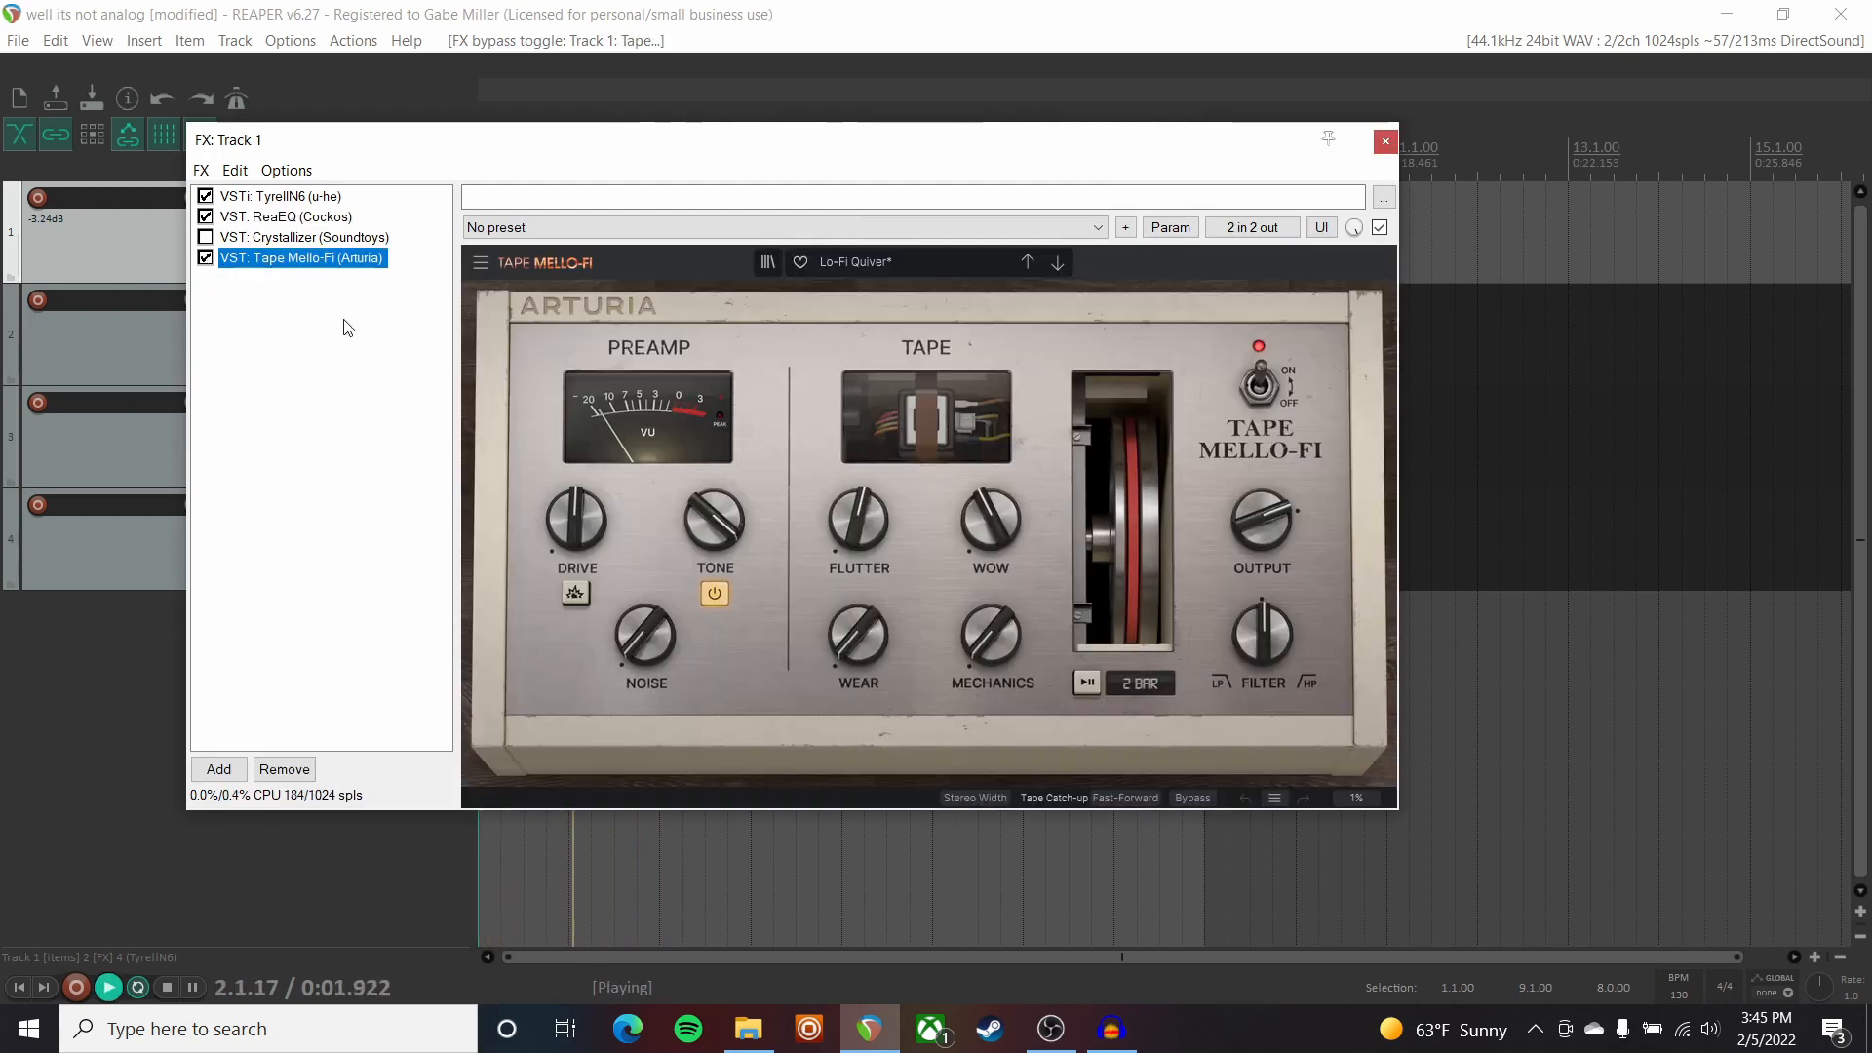
Toggle Tape Mello-Fi off and back on to compare Track 1's sound.
click(206, 257)
click(205, 258)
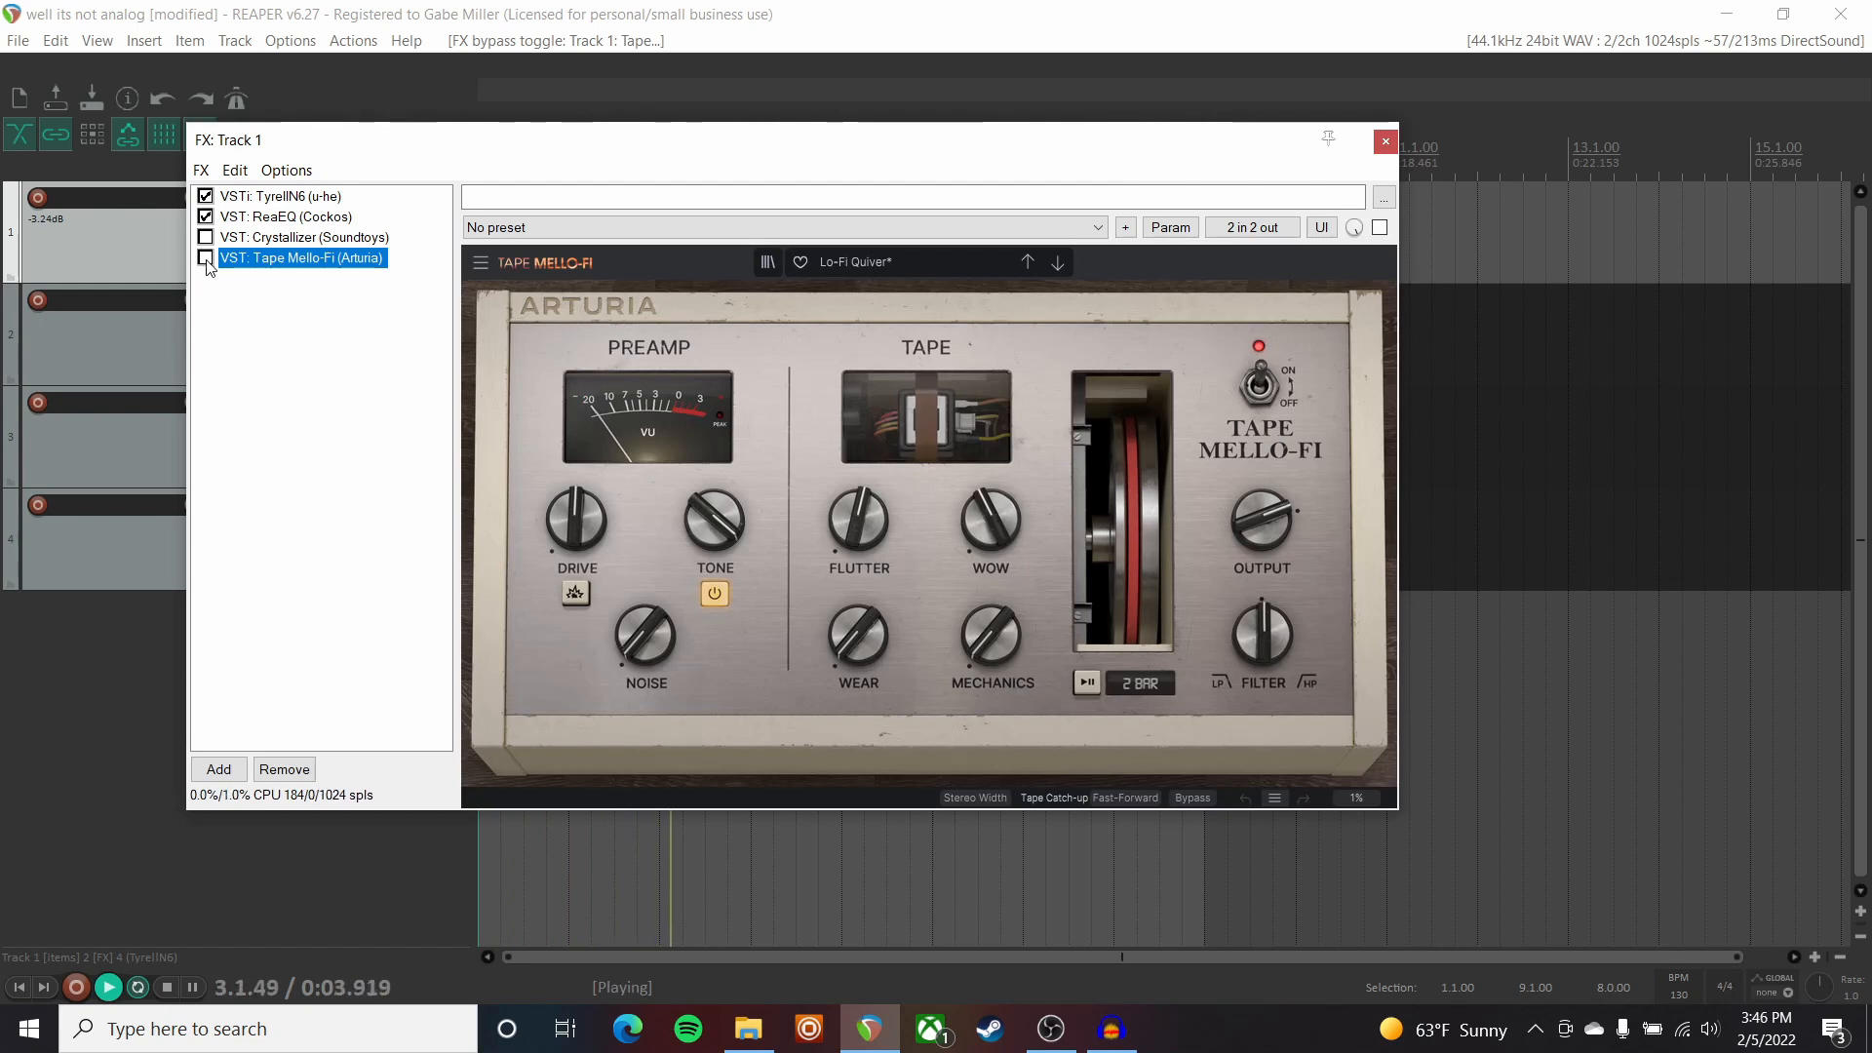
key(space)
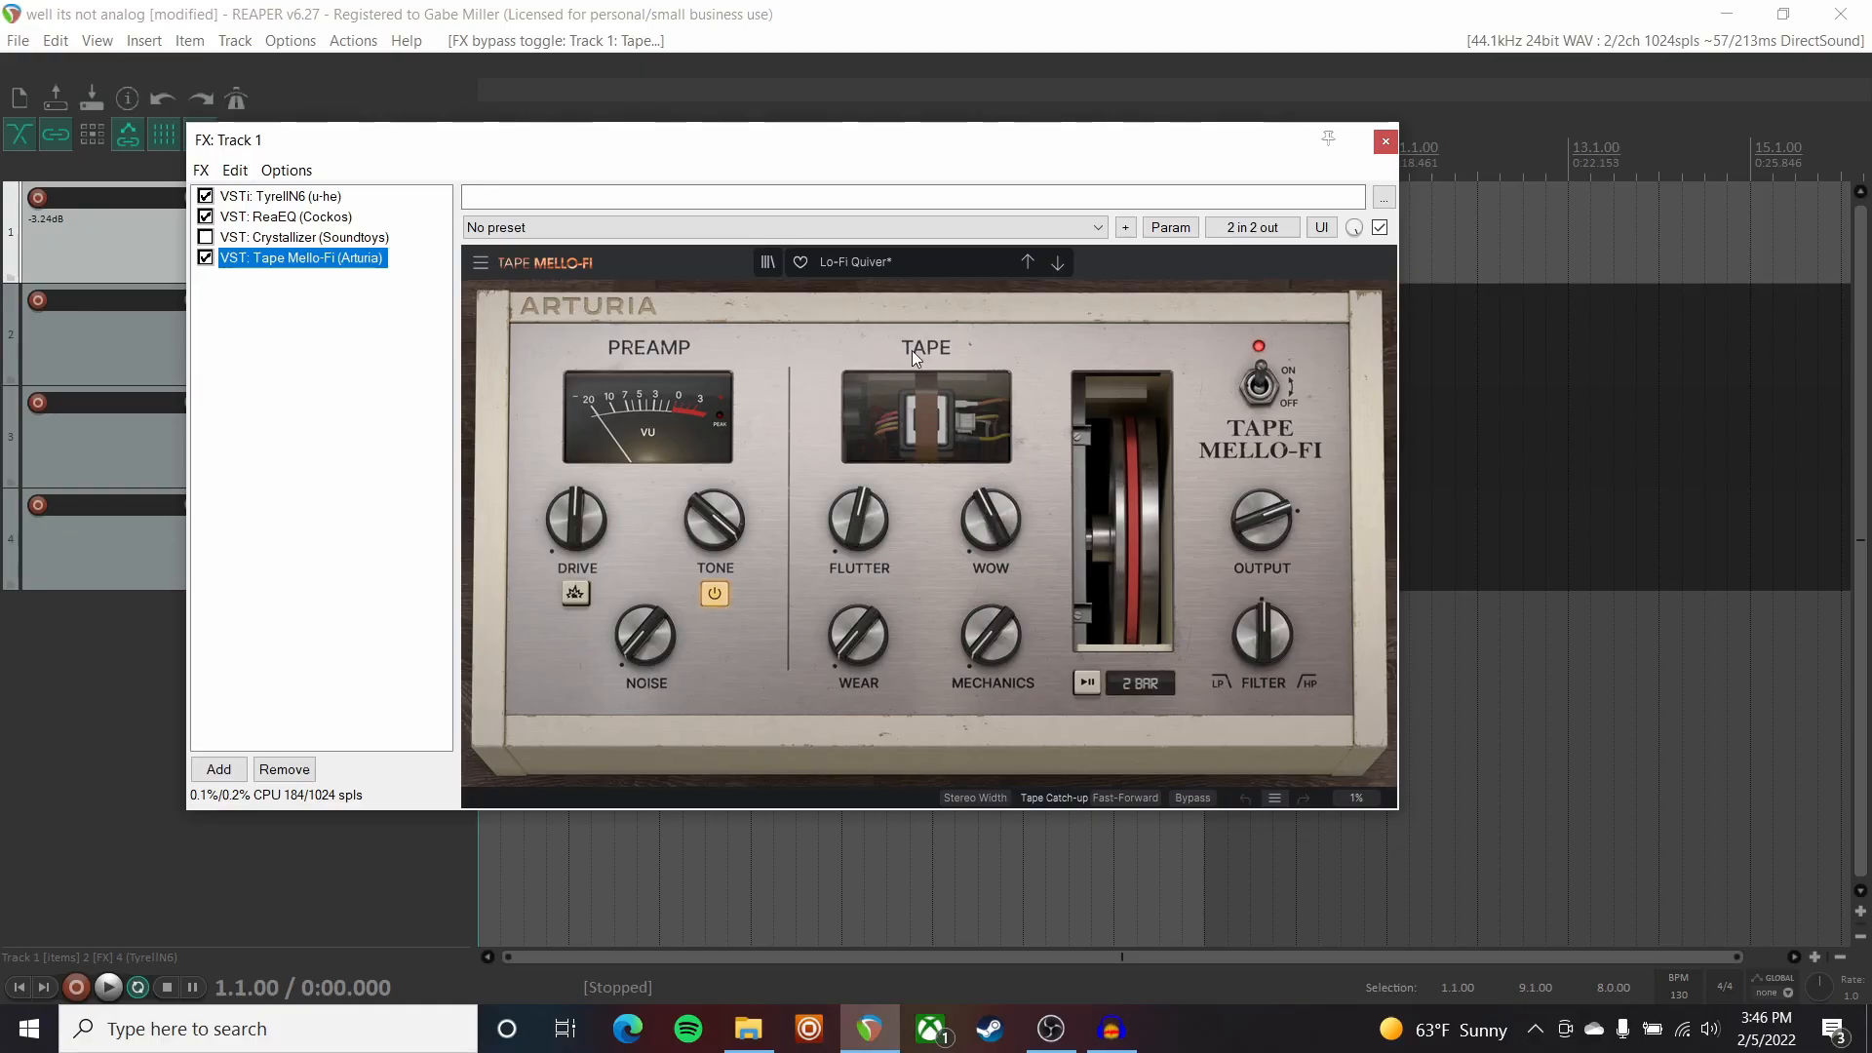
key(space)
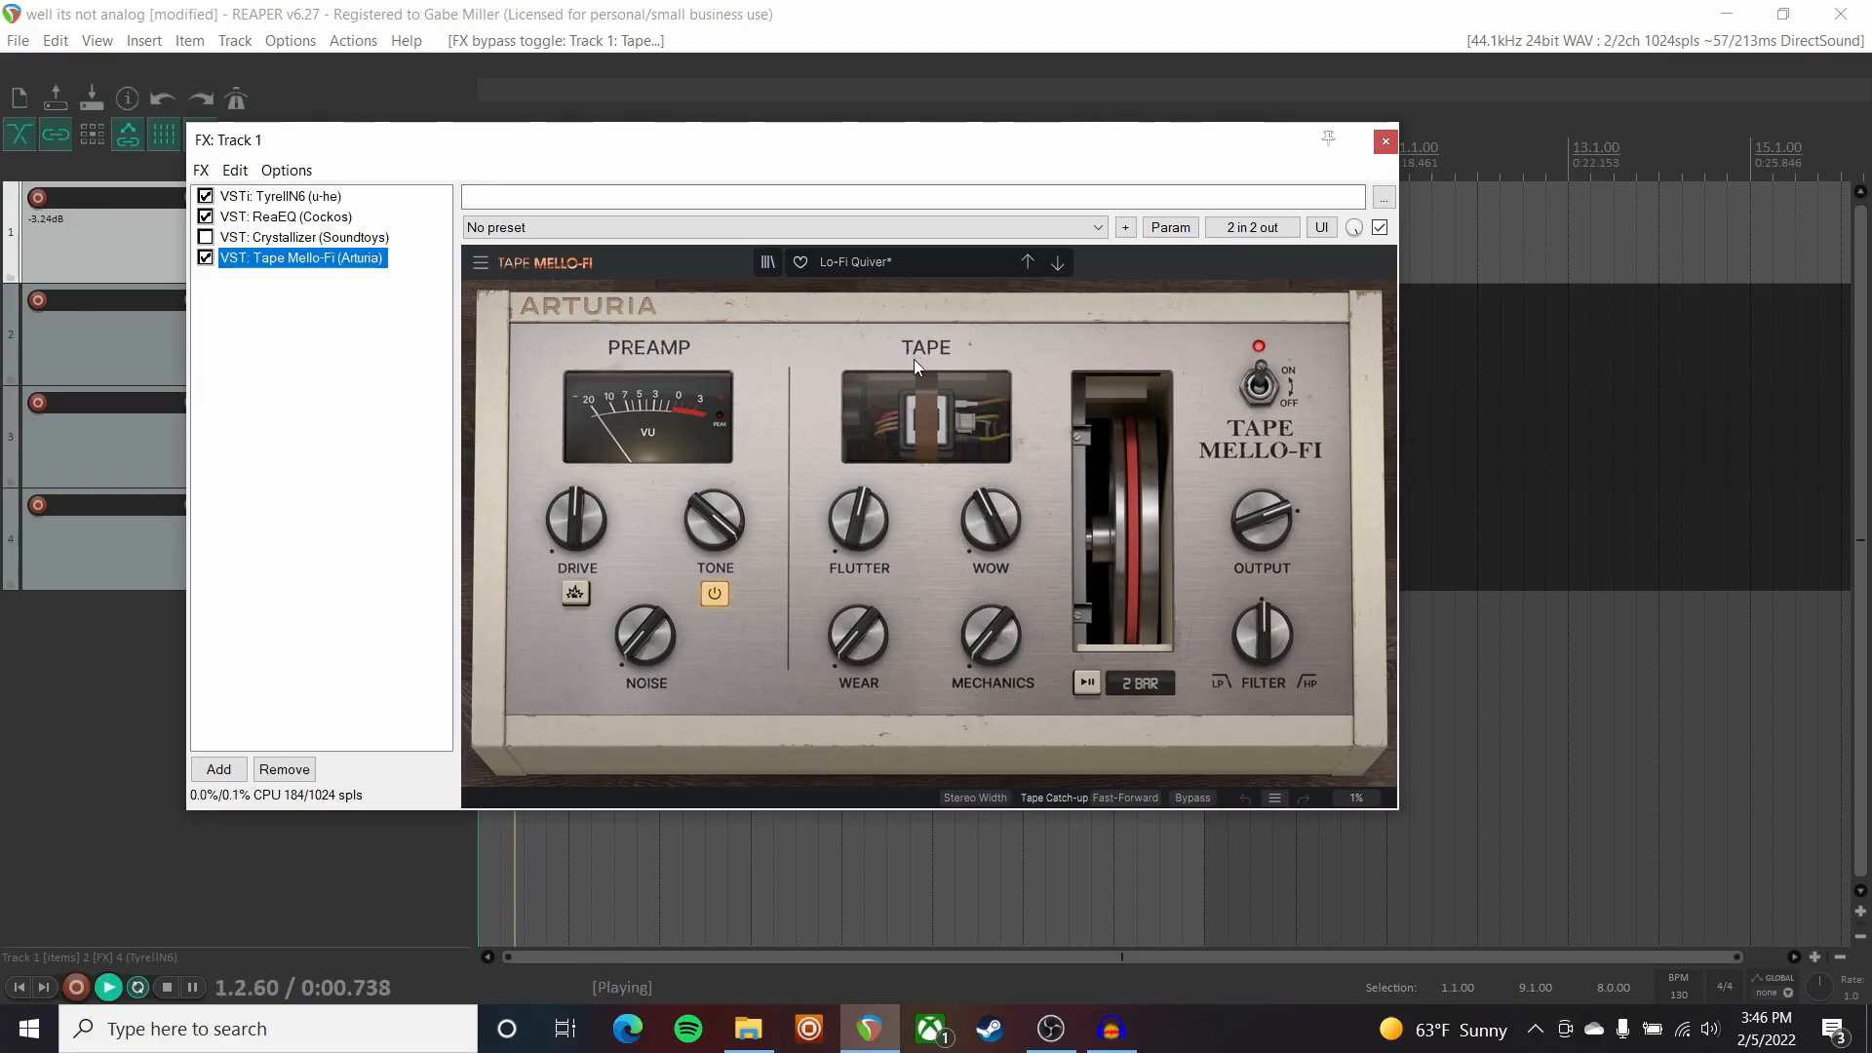
key(space)
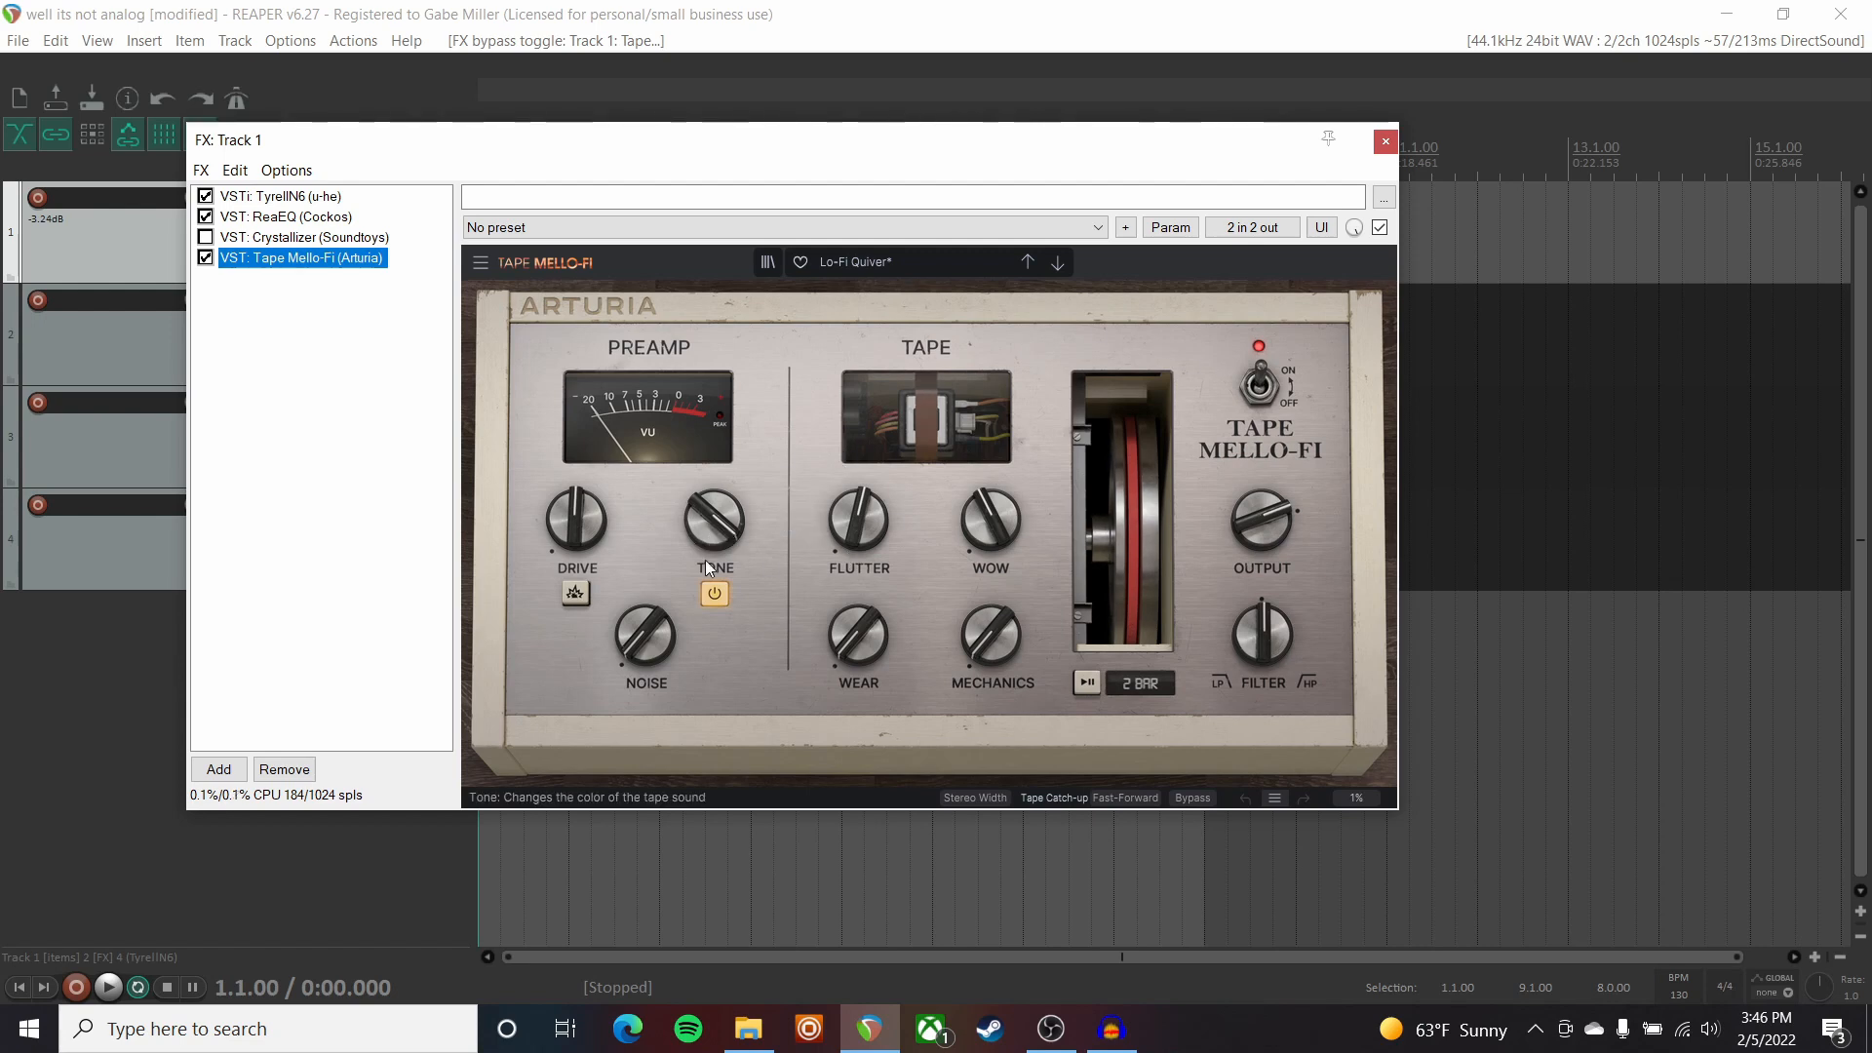
Turn on Tape Mello-Fi's TONE circuit and audition it, then bypass Mello-Fi and show TyrellN6.
click(714, 591)
key(space)
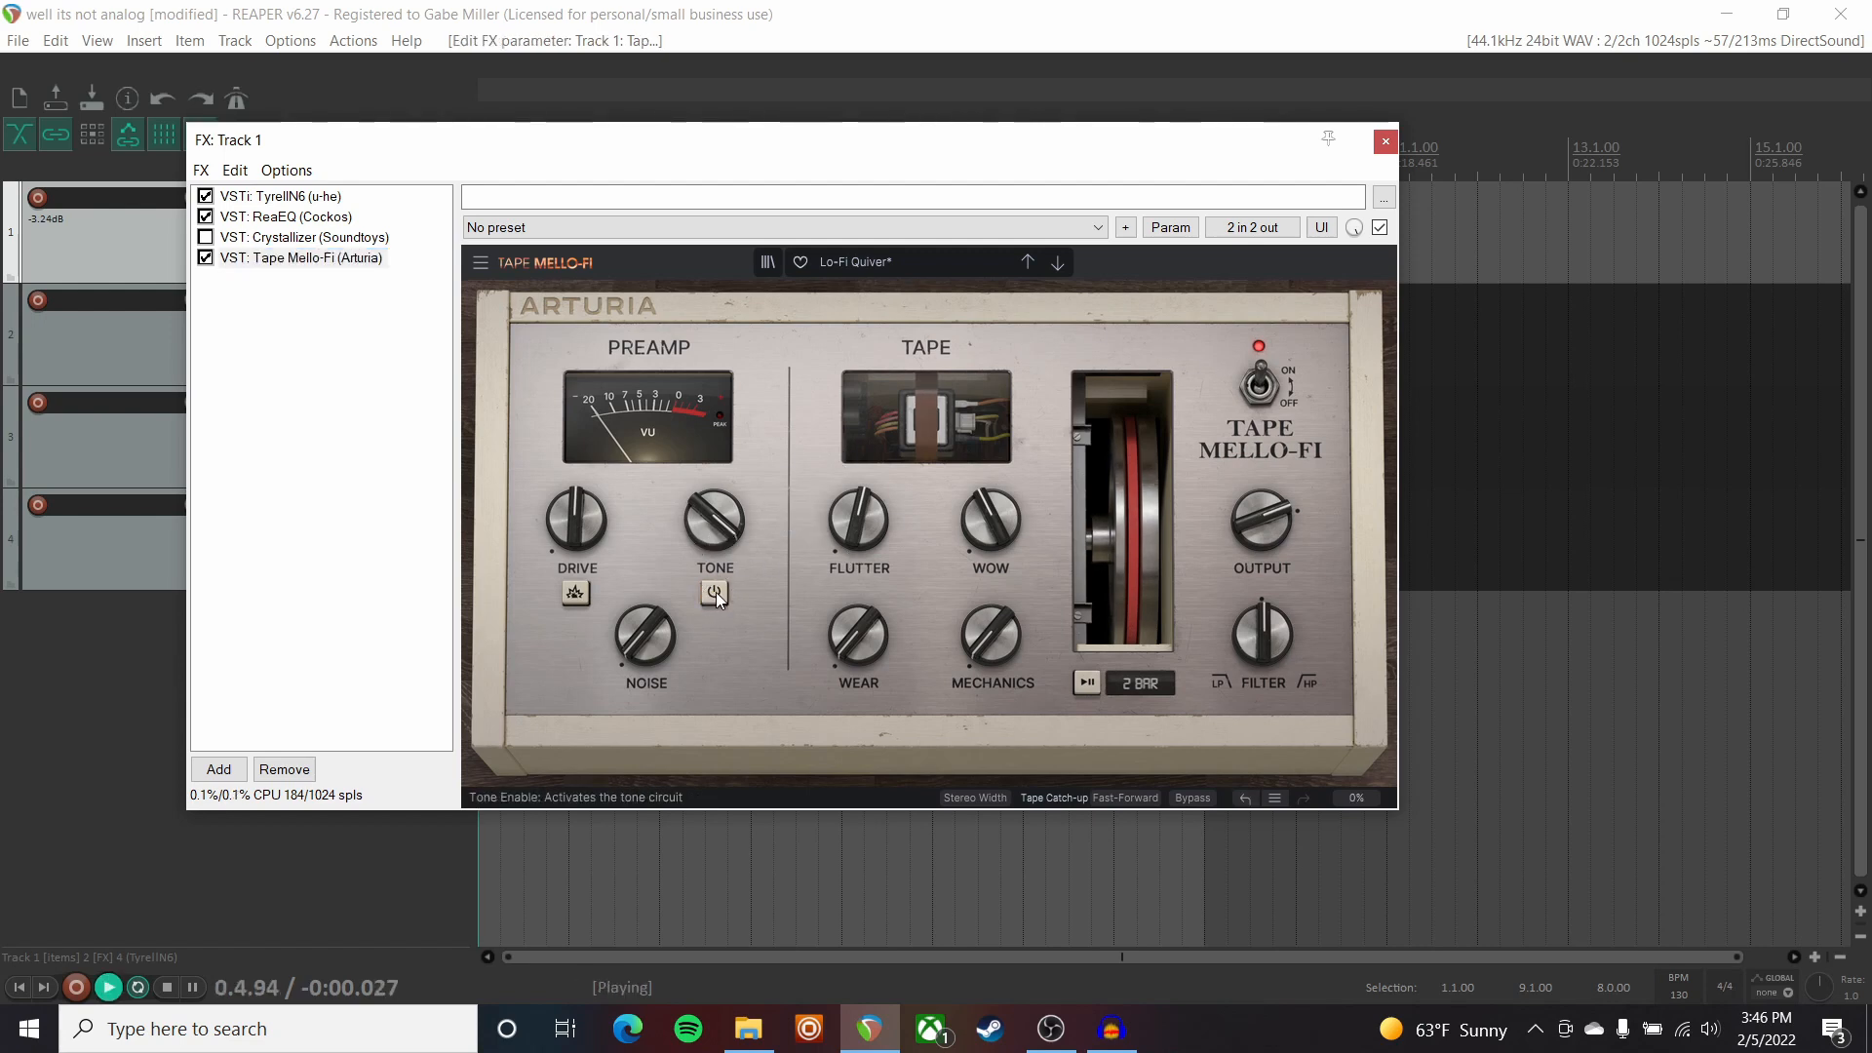
click(716, 591)
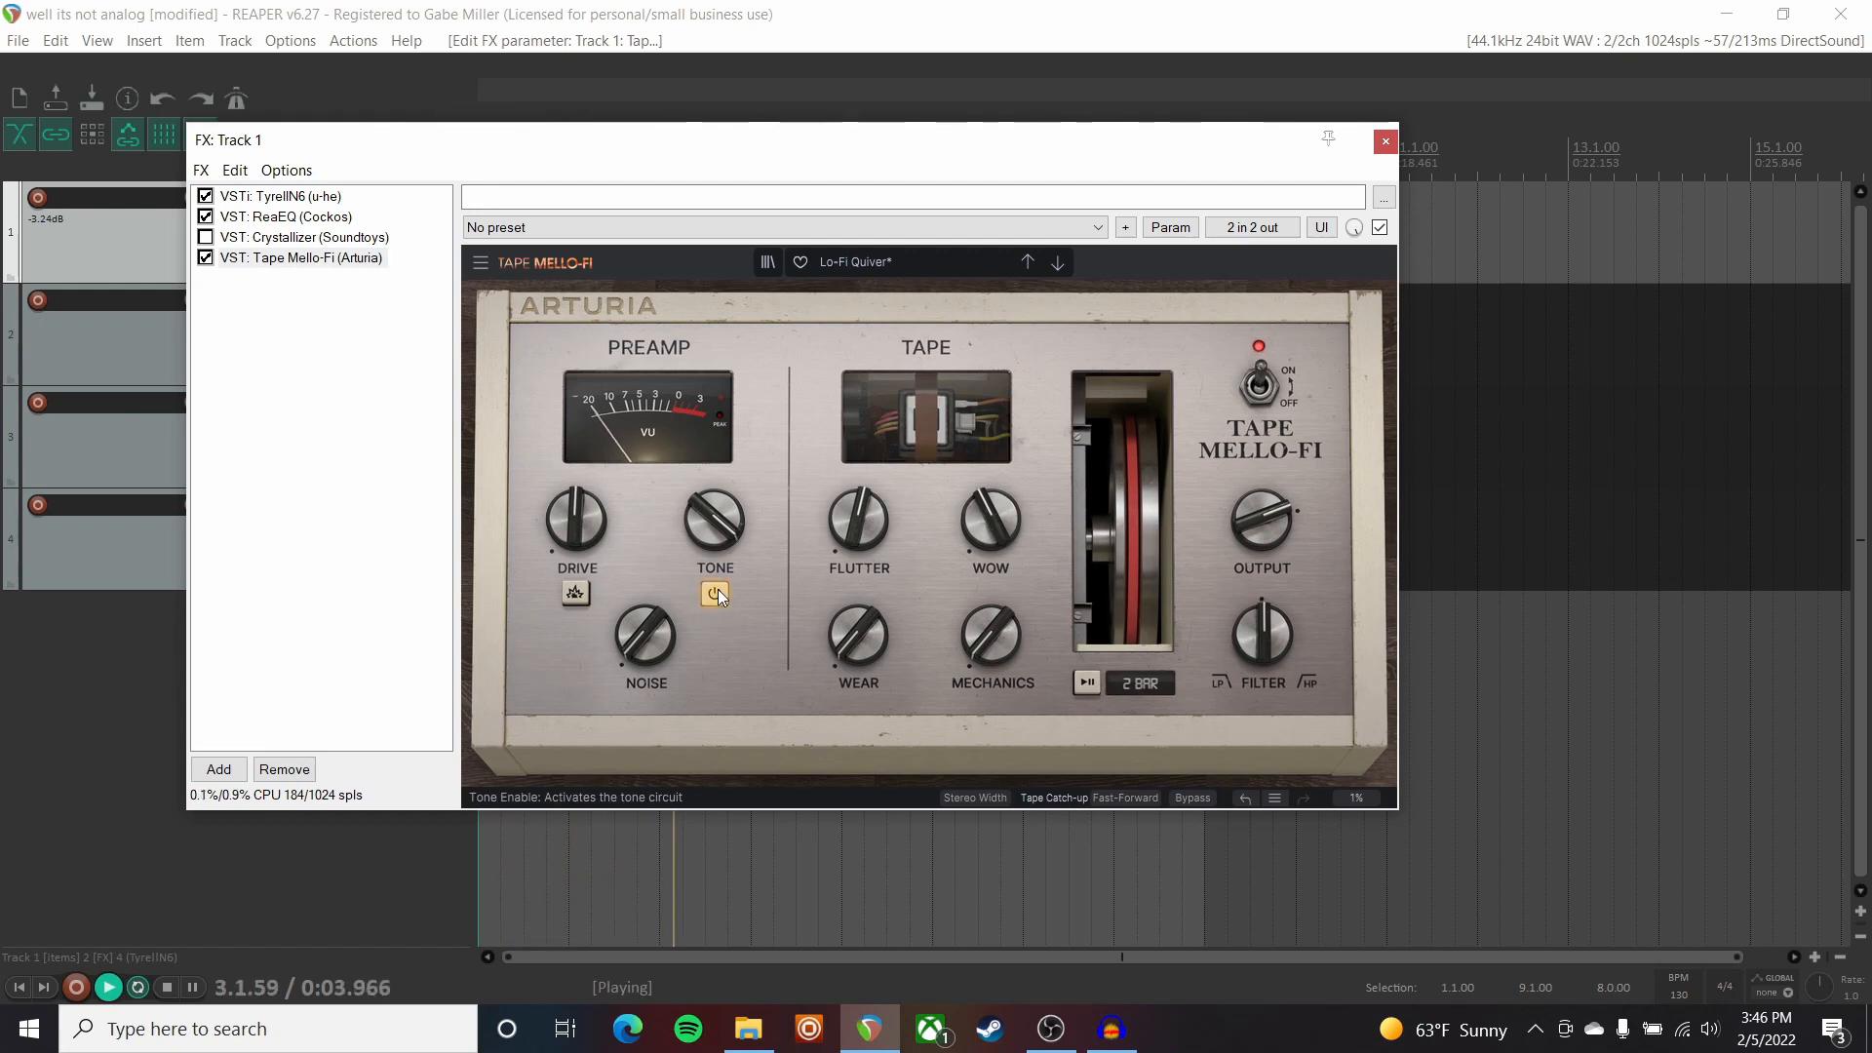
key(space)
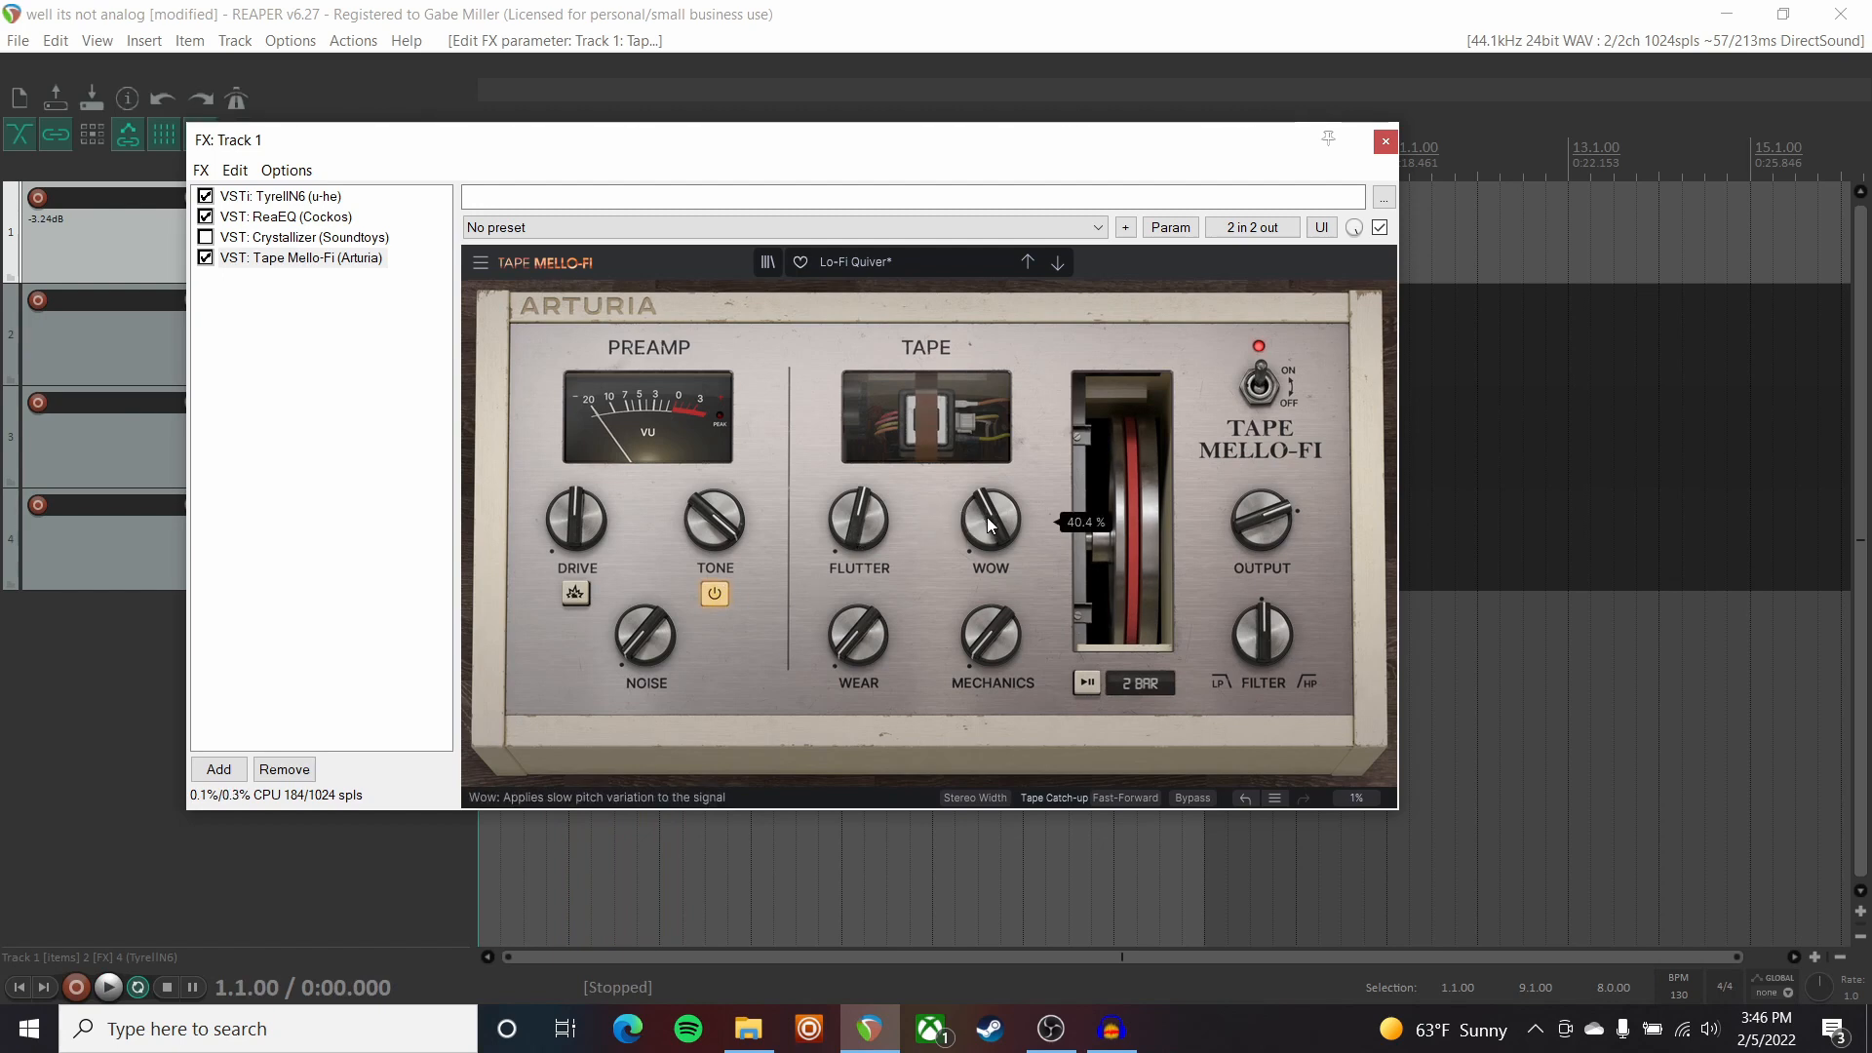
click(207, 258)
click(267, 196)
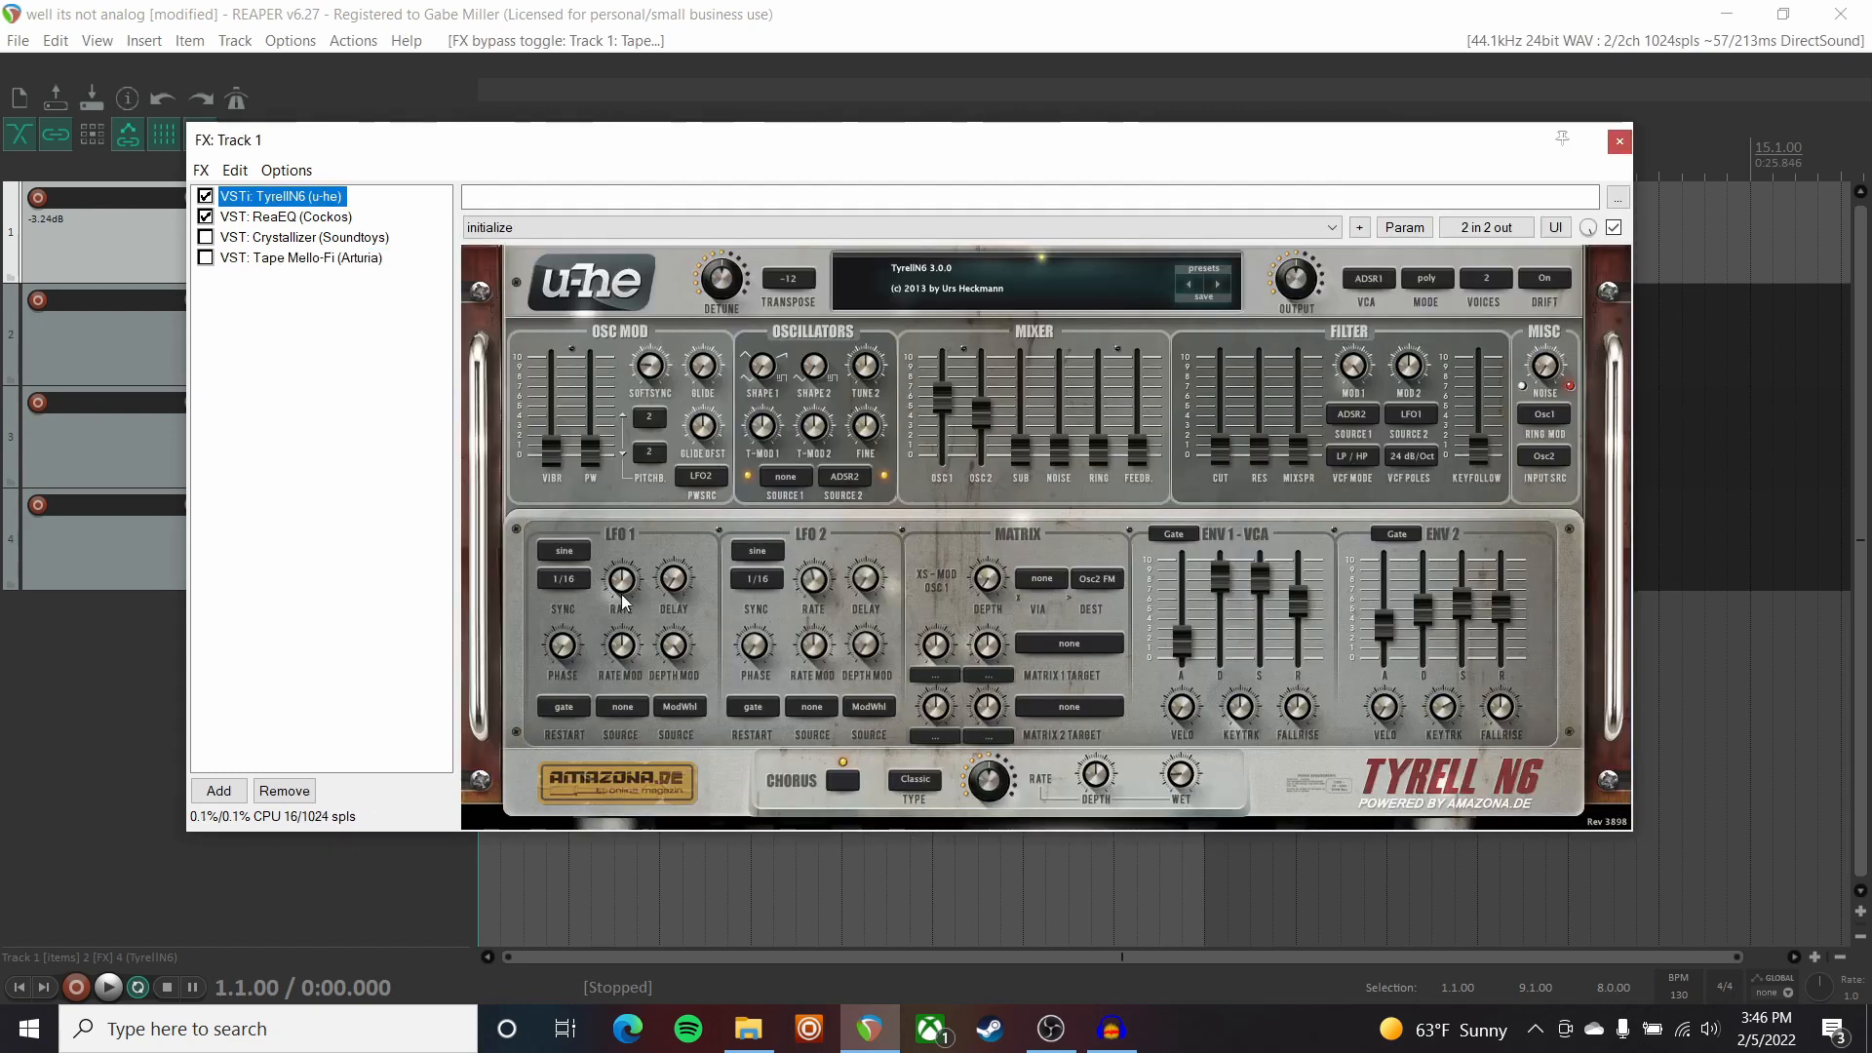
Raise TyrellN6's VIBR slider and LFO1 depth mod, then re-enable and show Tape Mello-Fi.
drag(552, 466, 549, 429)
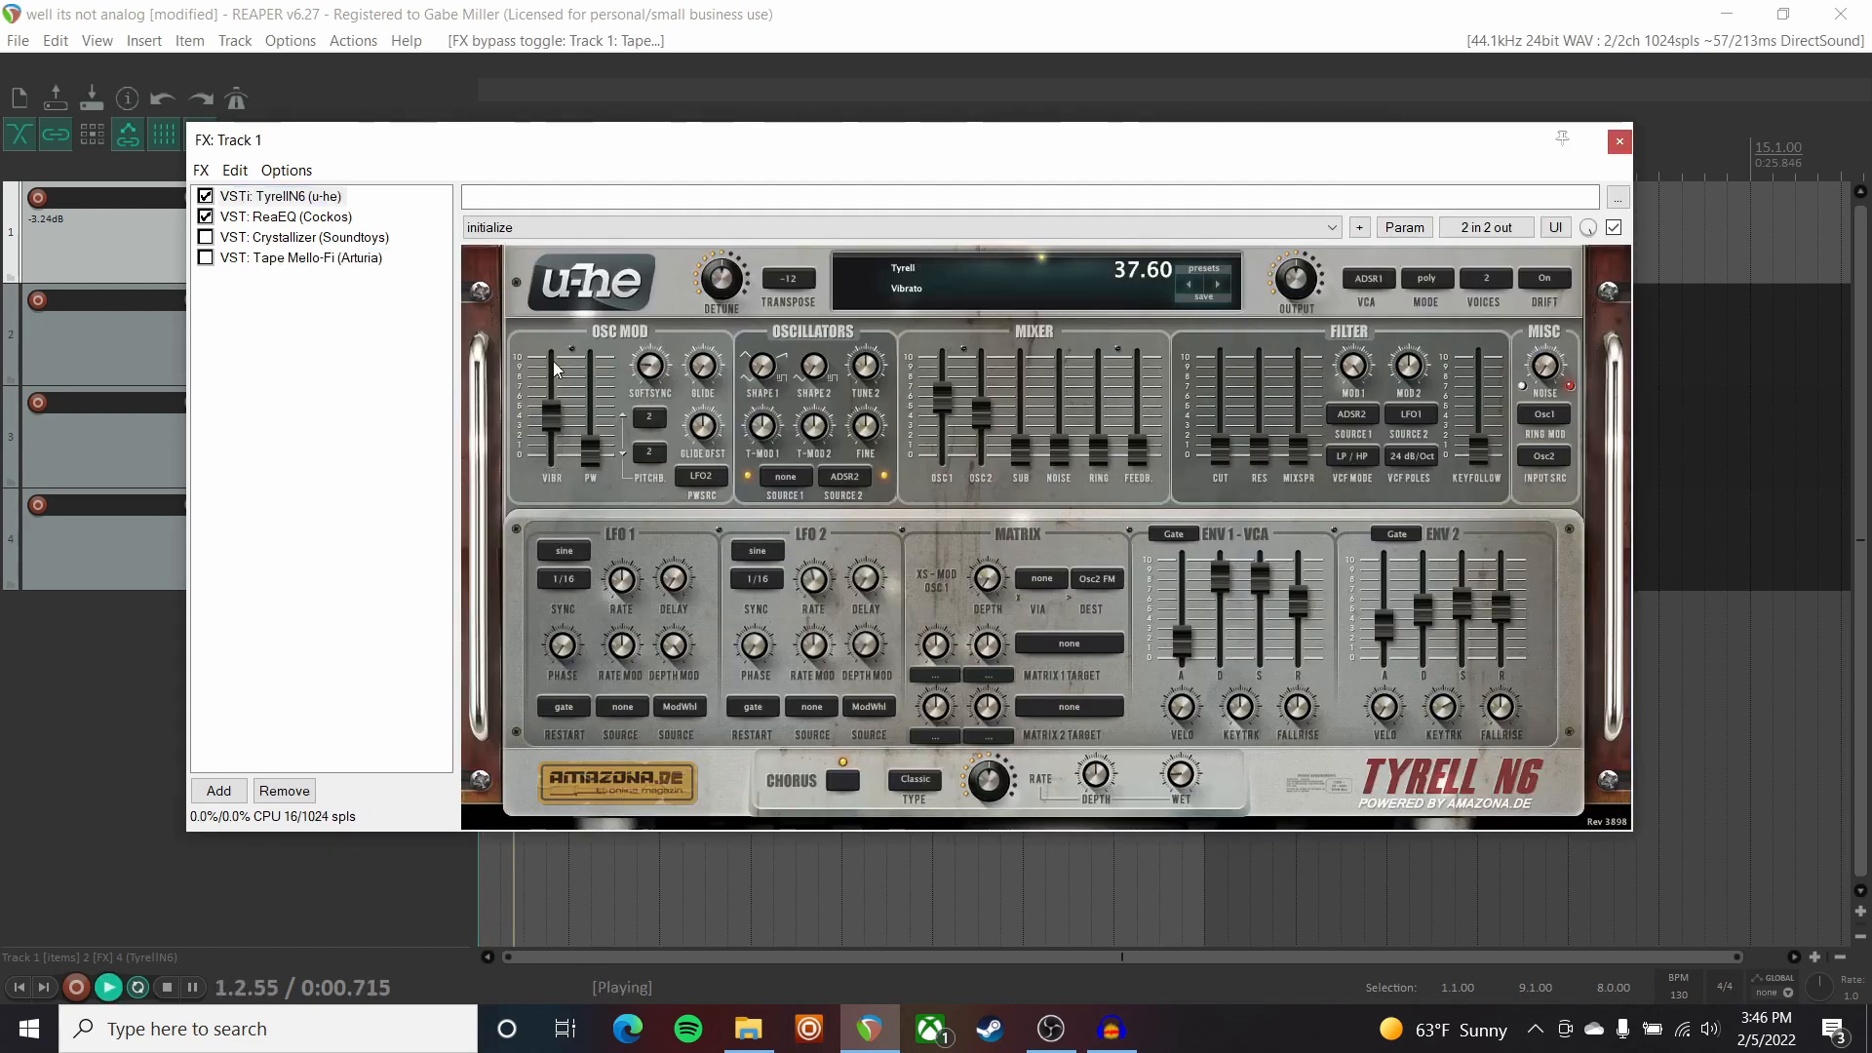
drag(665, 762, 640, 614)
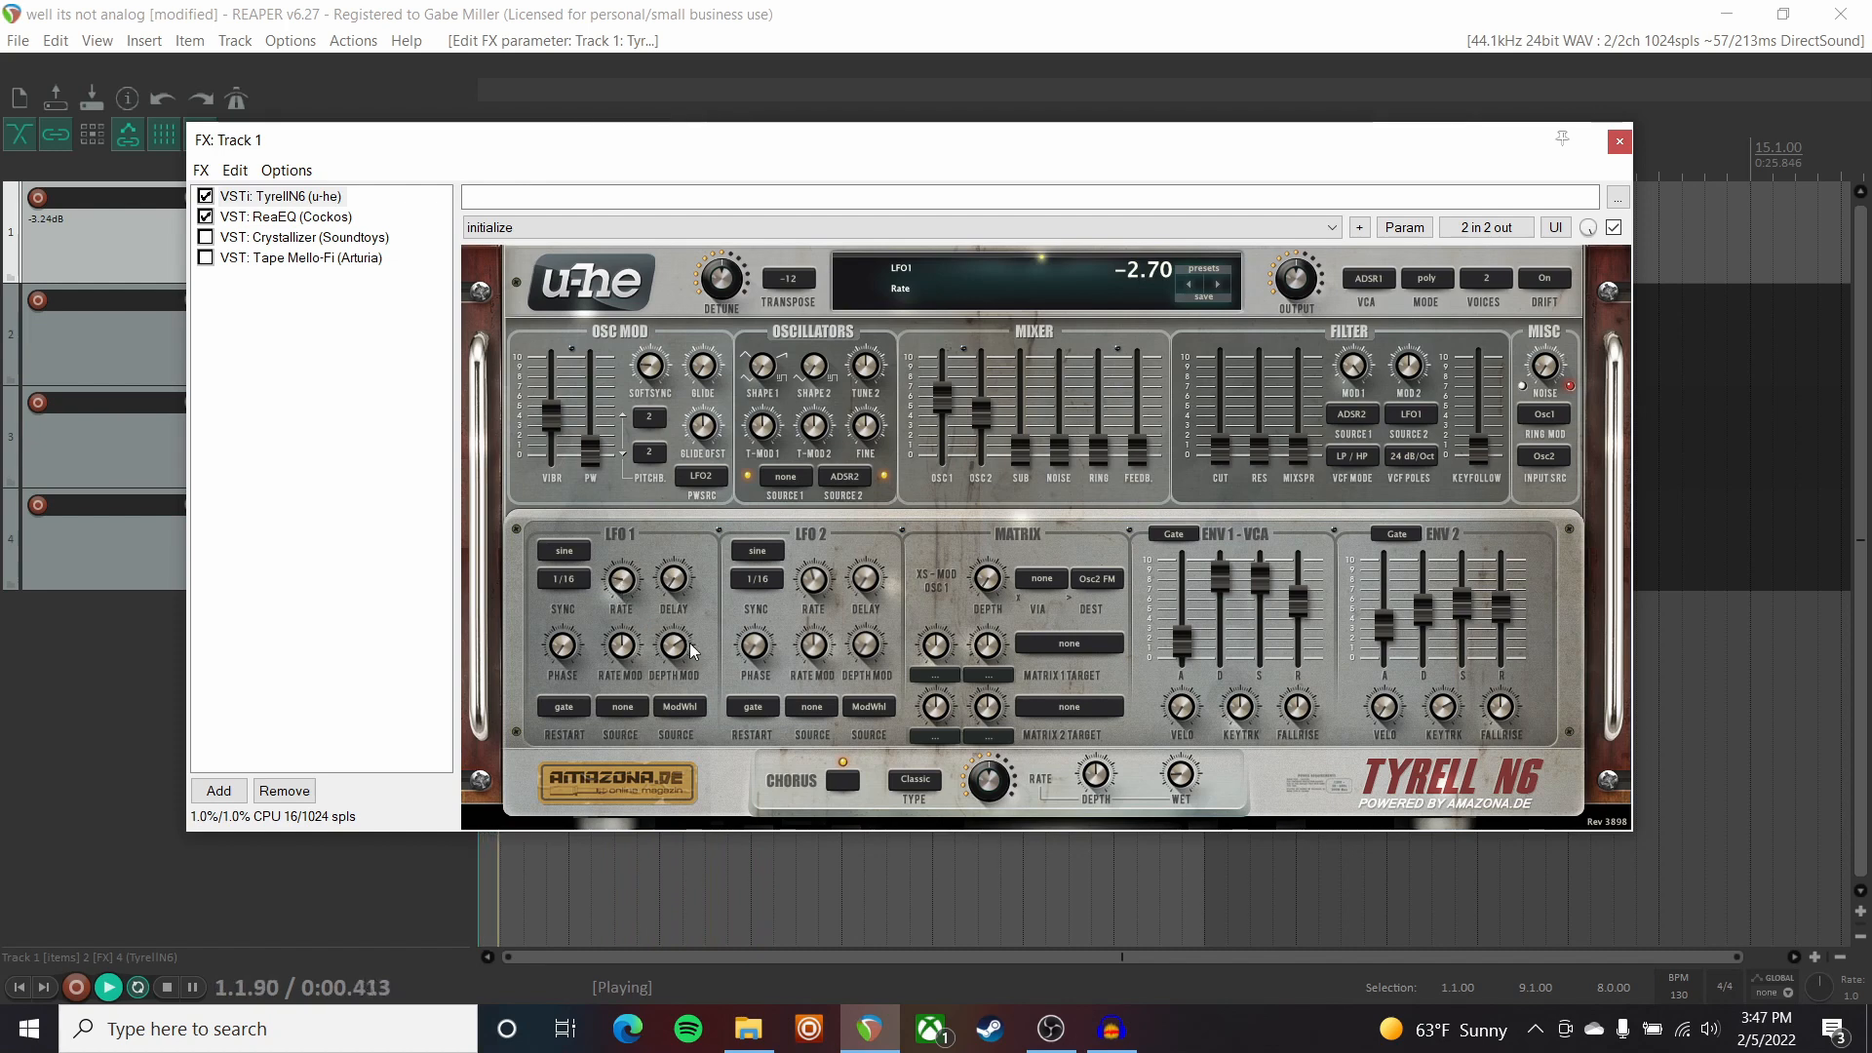
drag(679, 667, 675, 604)
key(space)
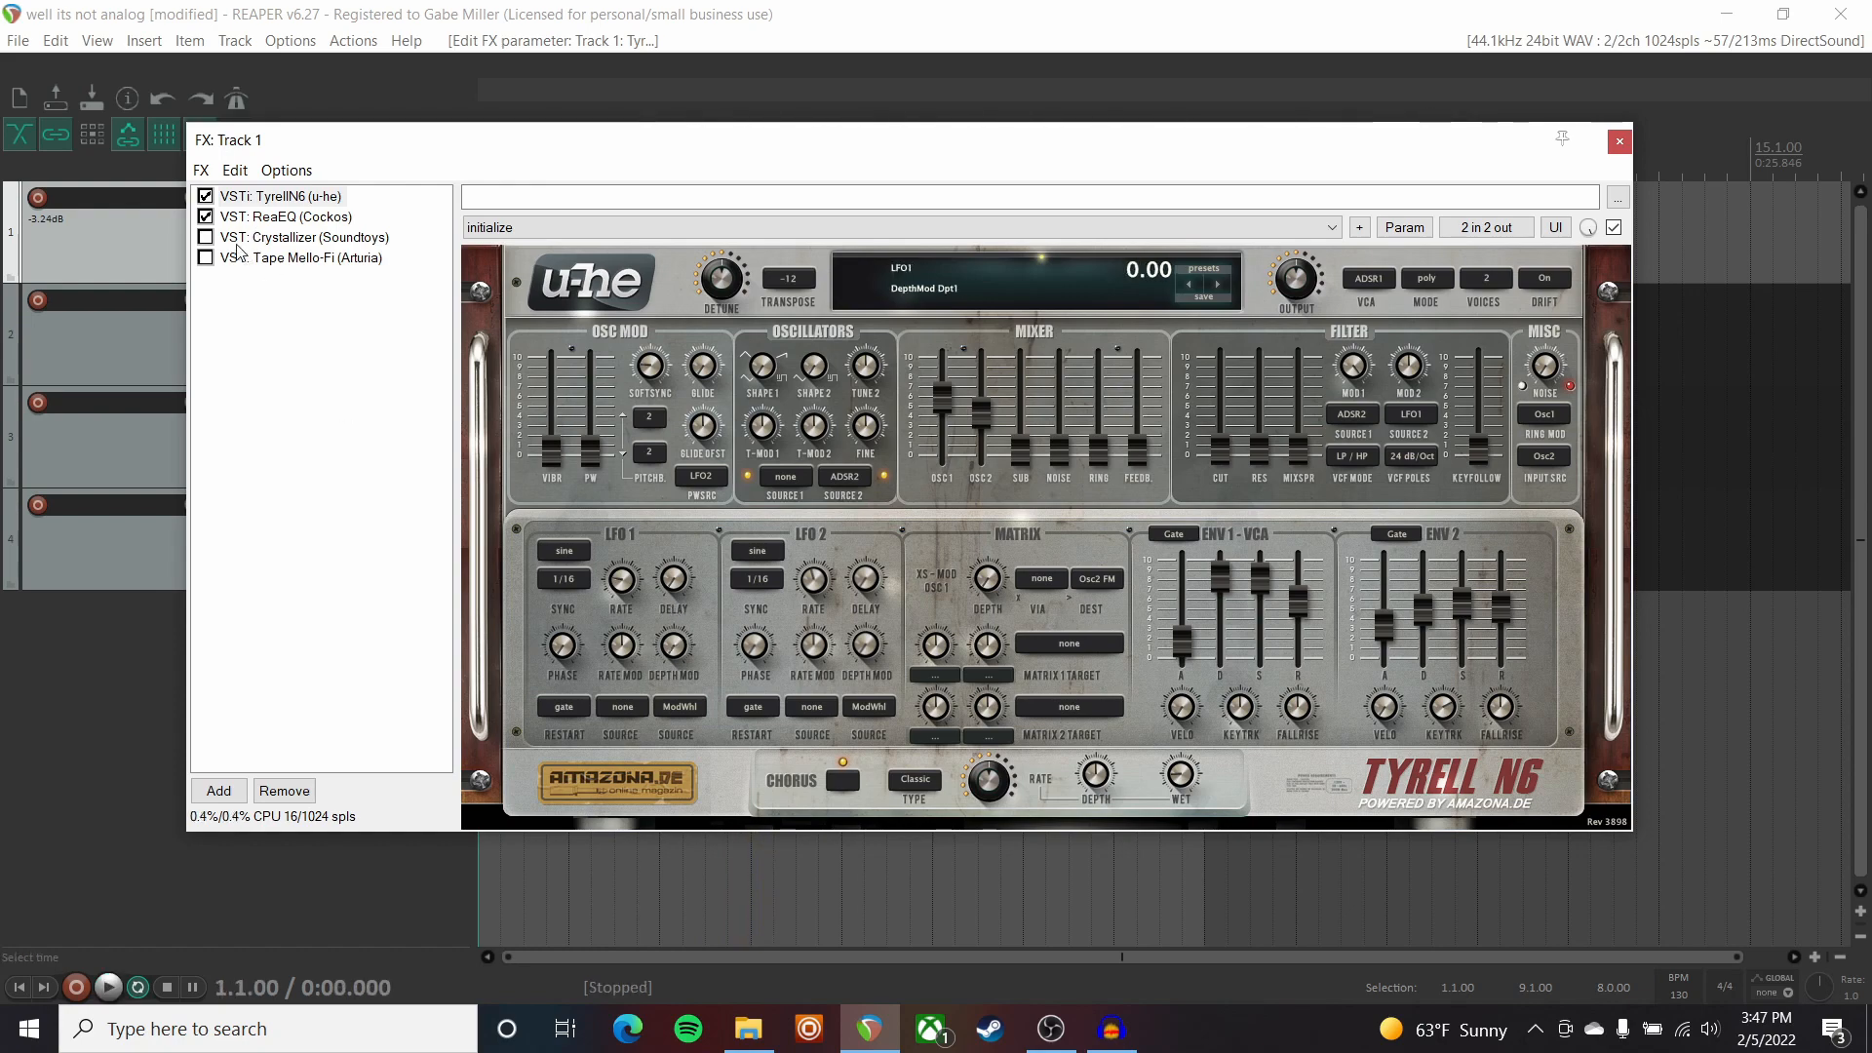
click(205, 258)
click(255, 259)
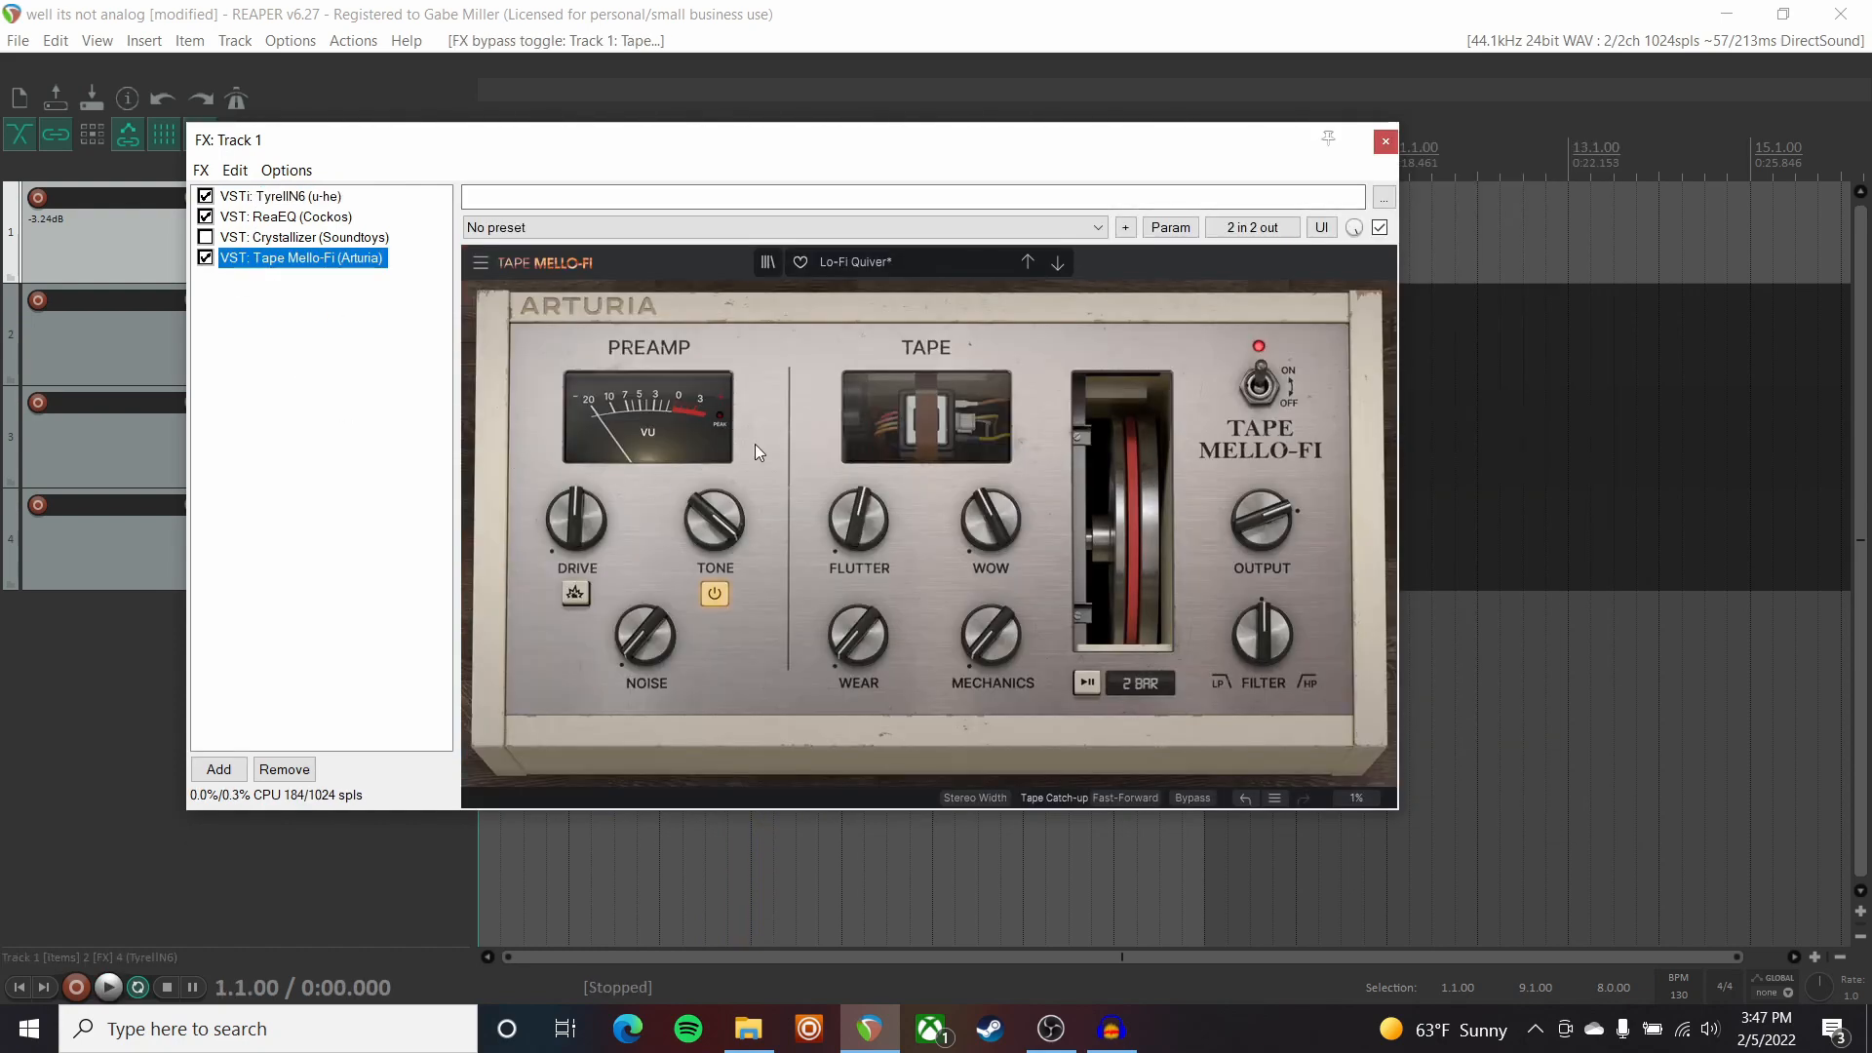
key(space)
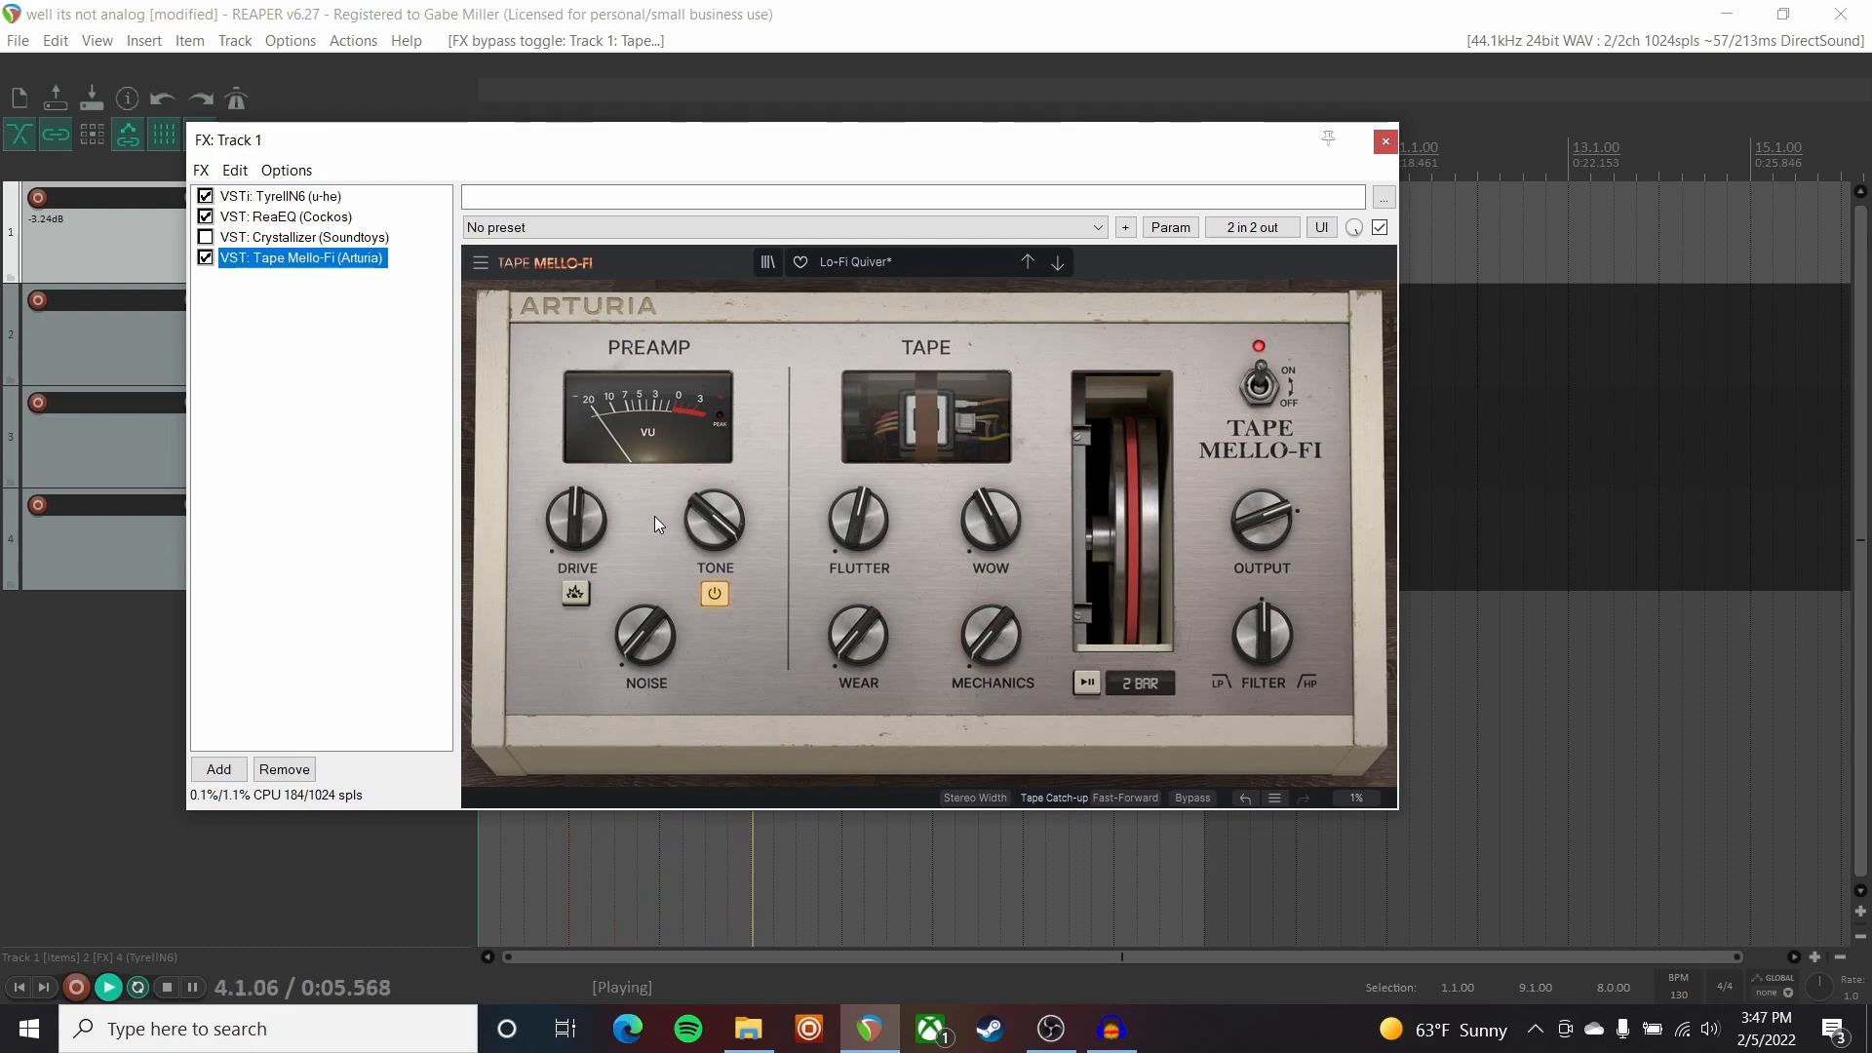
key(space)
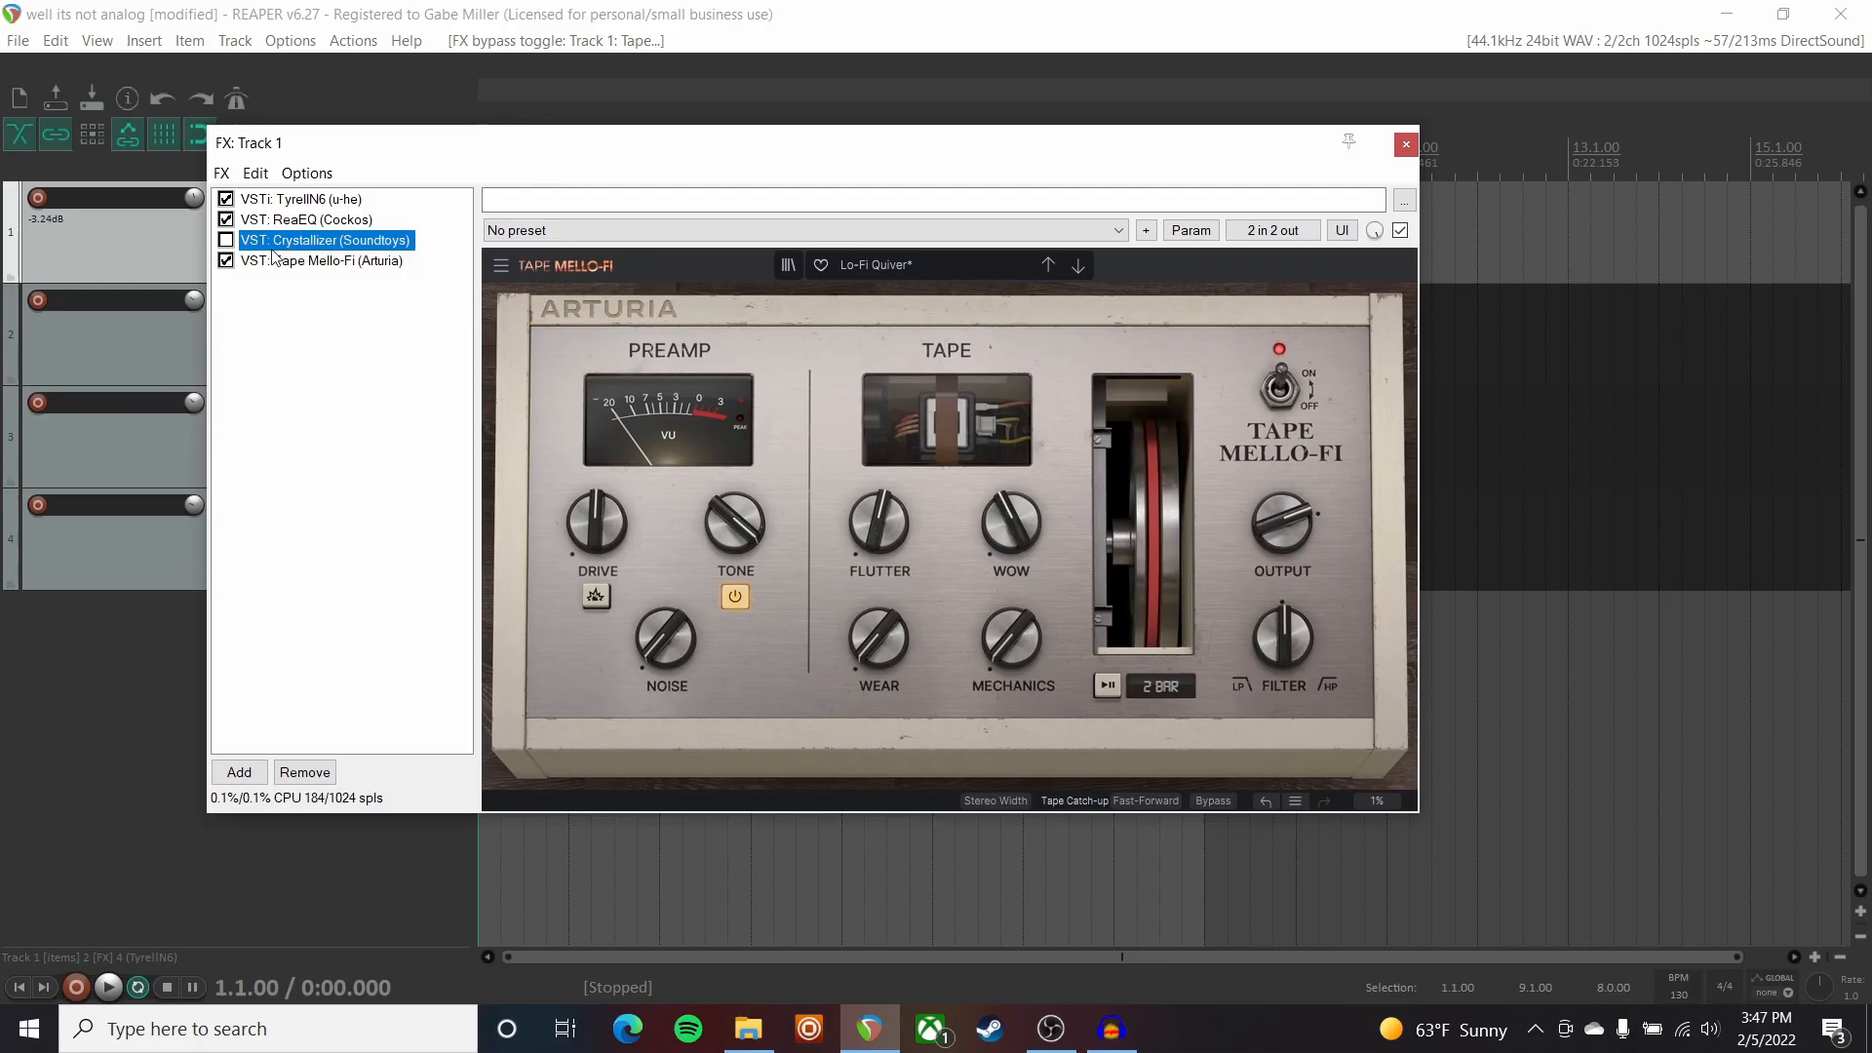
Enable Crystallizer on Track 1, audition the full effect chain, and close the FX window.
click(227, 244)
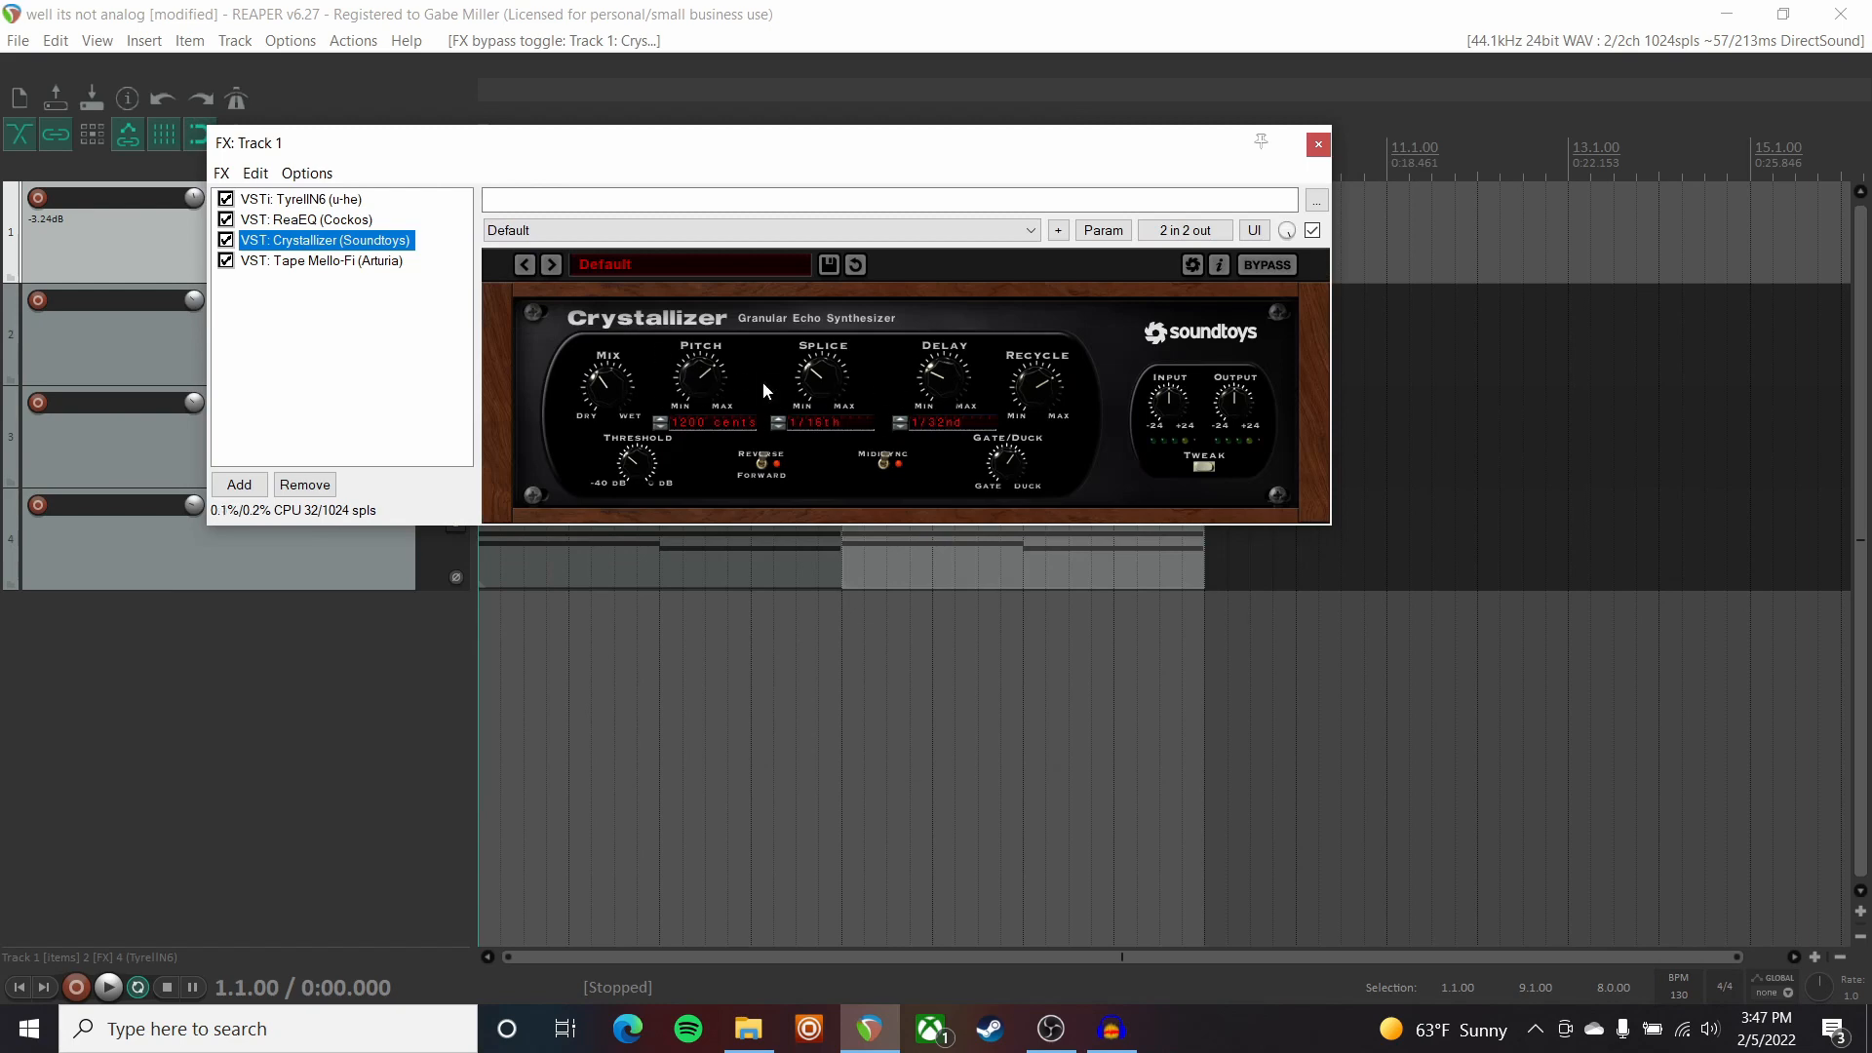
drag(786, 159, 976, 352)
key(space)
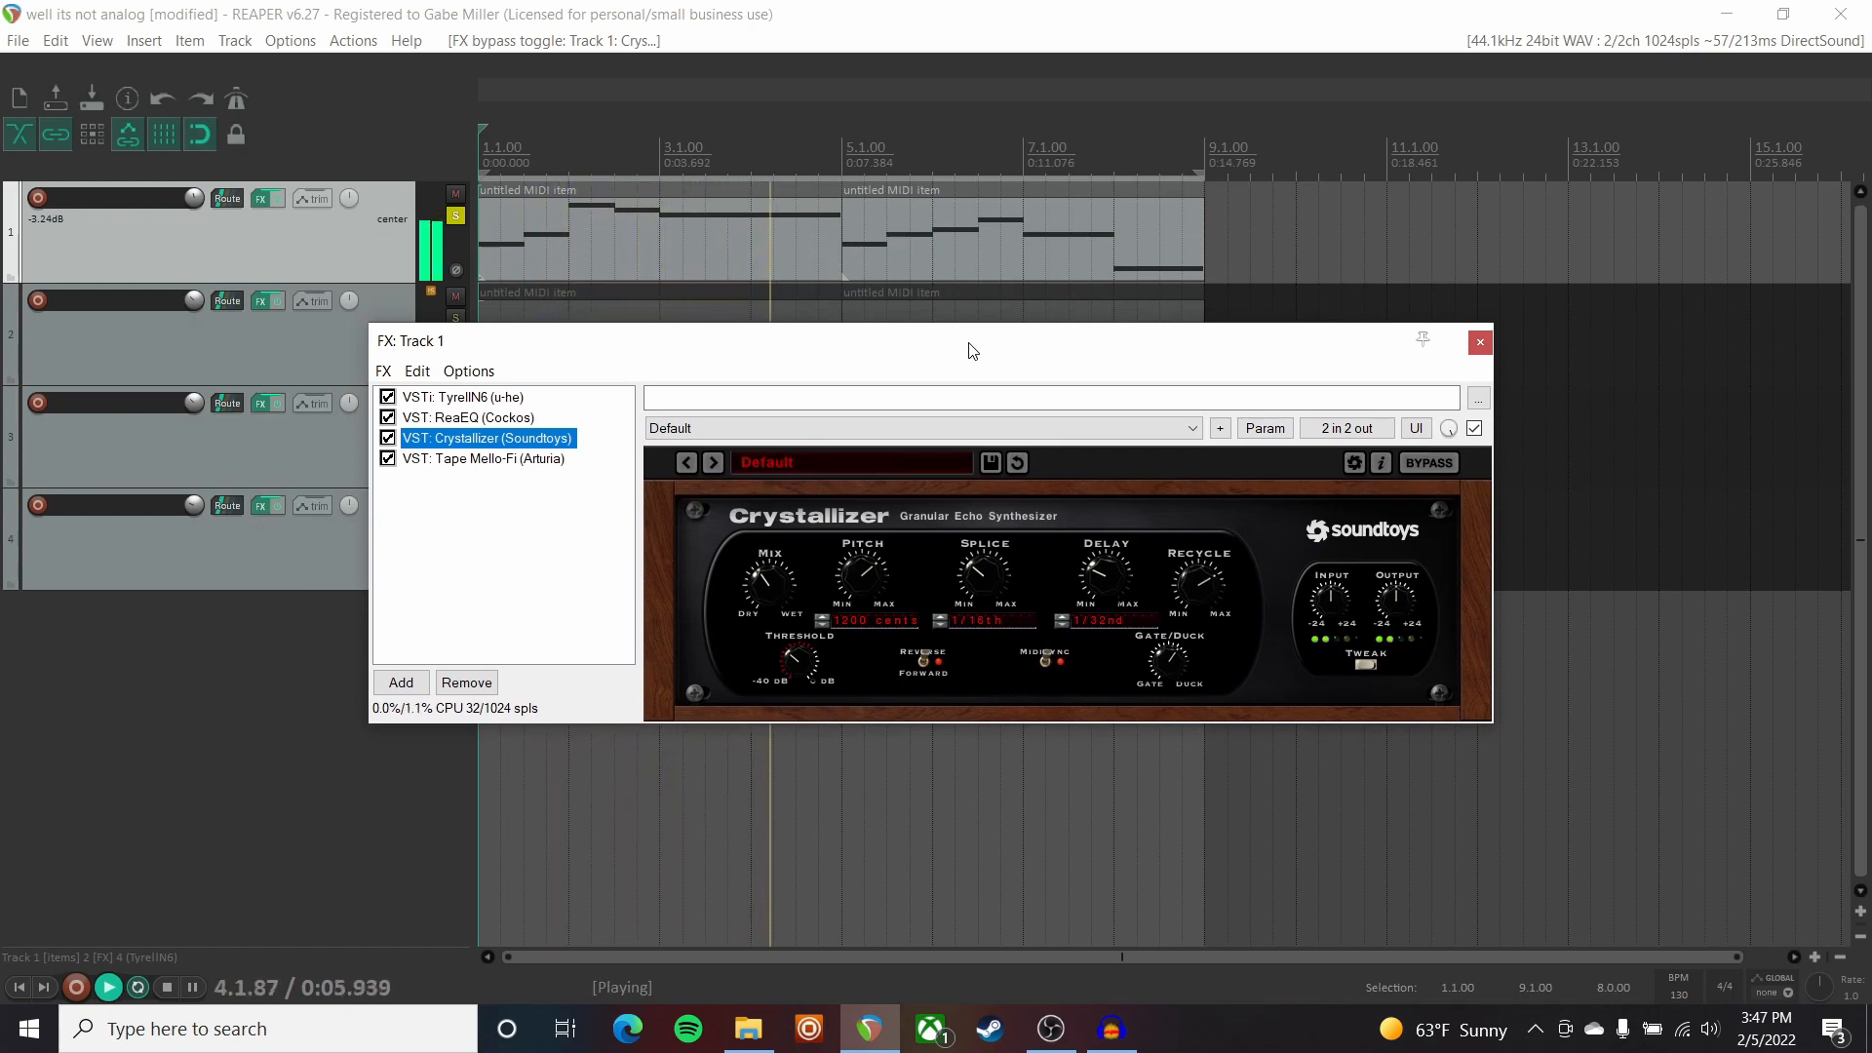
key(space)
drag(972, 351, 930, 315)
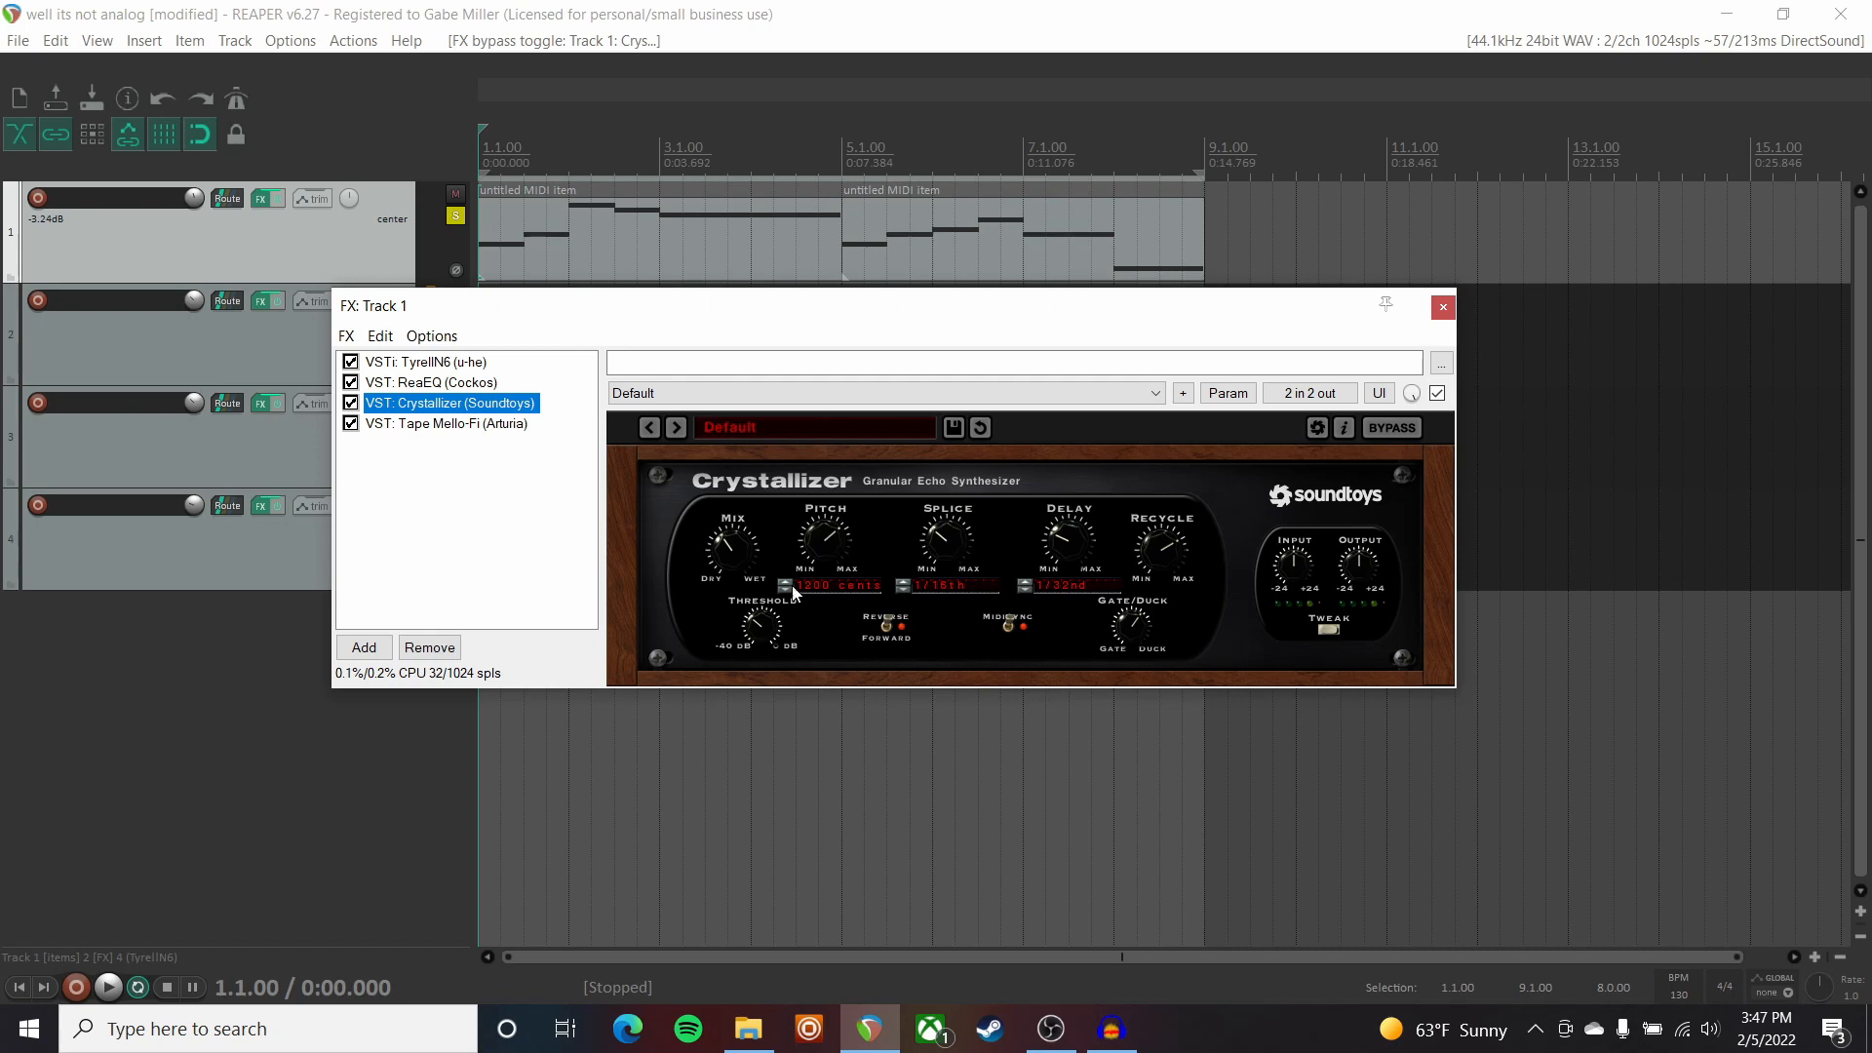
key(space)
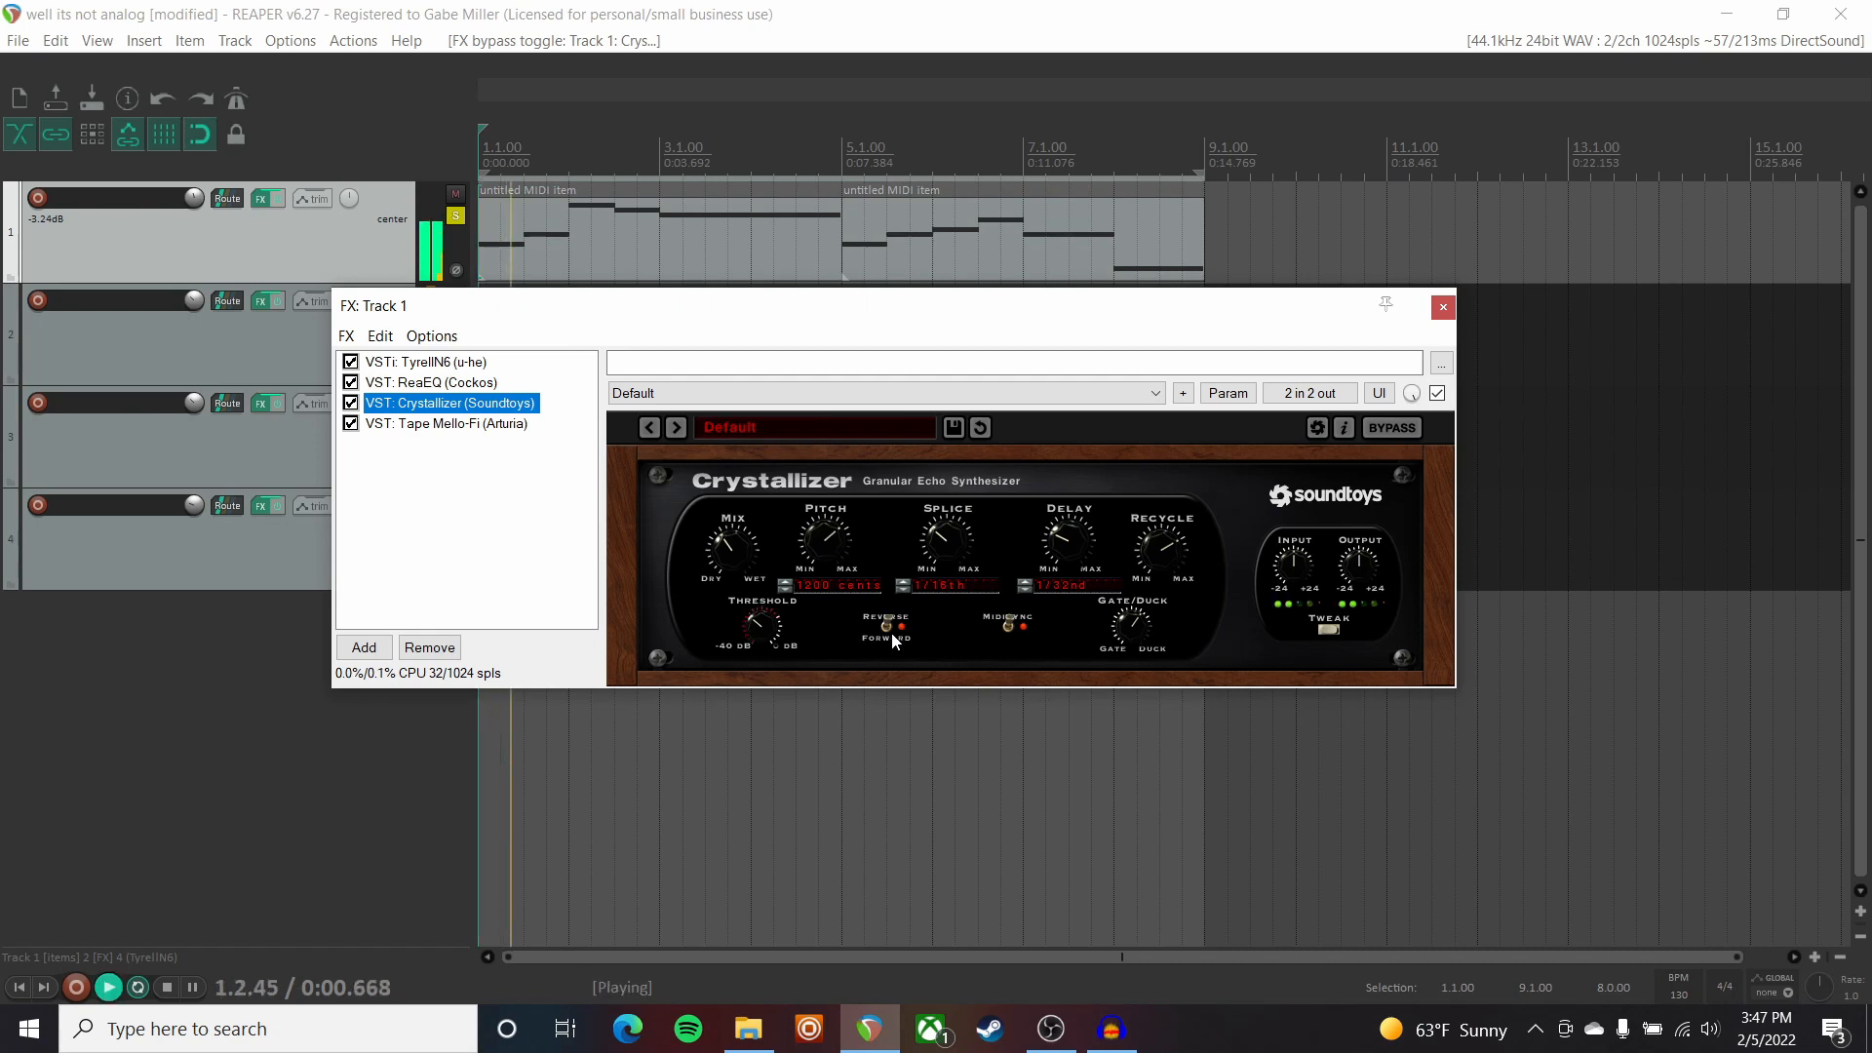
key(Escape)
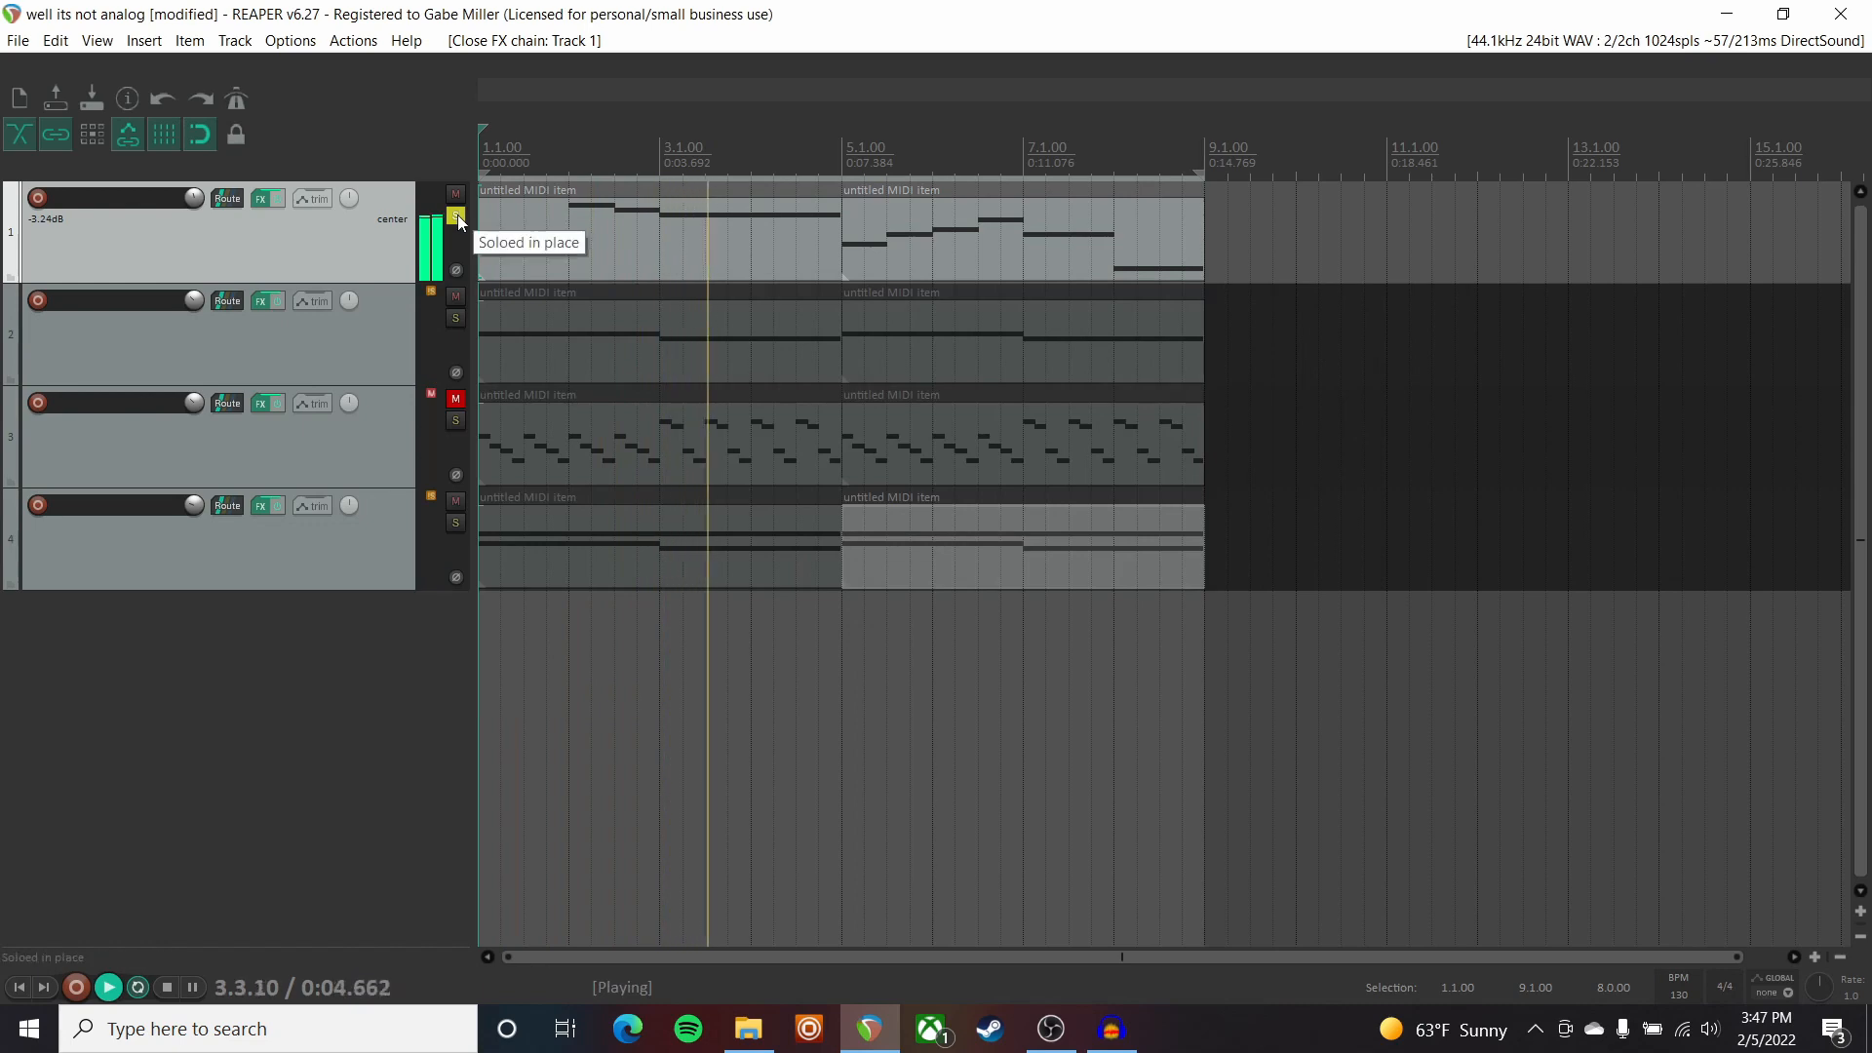
key(space)
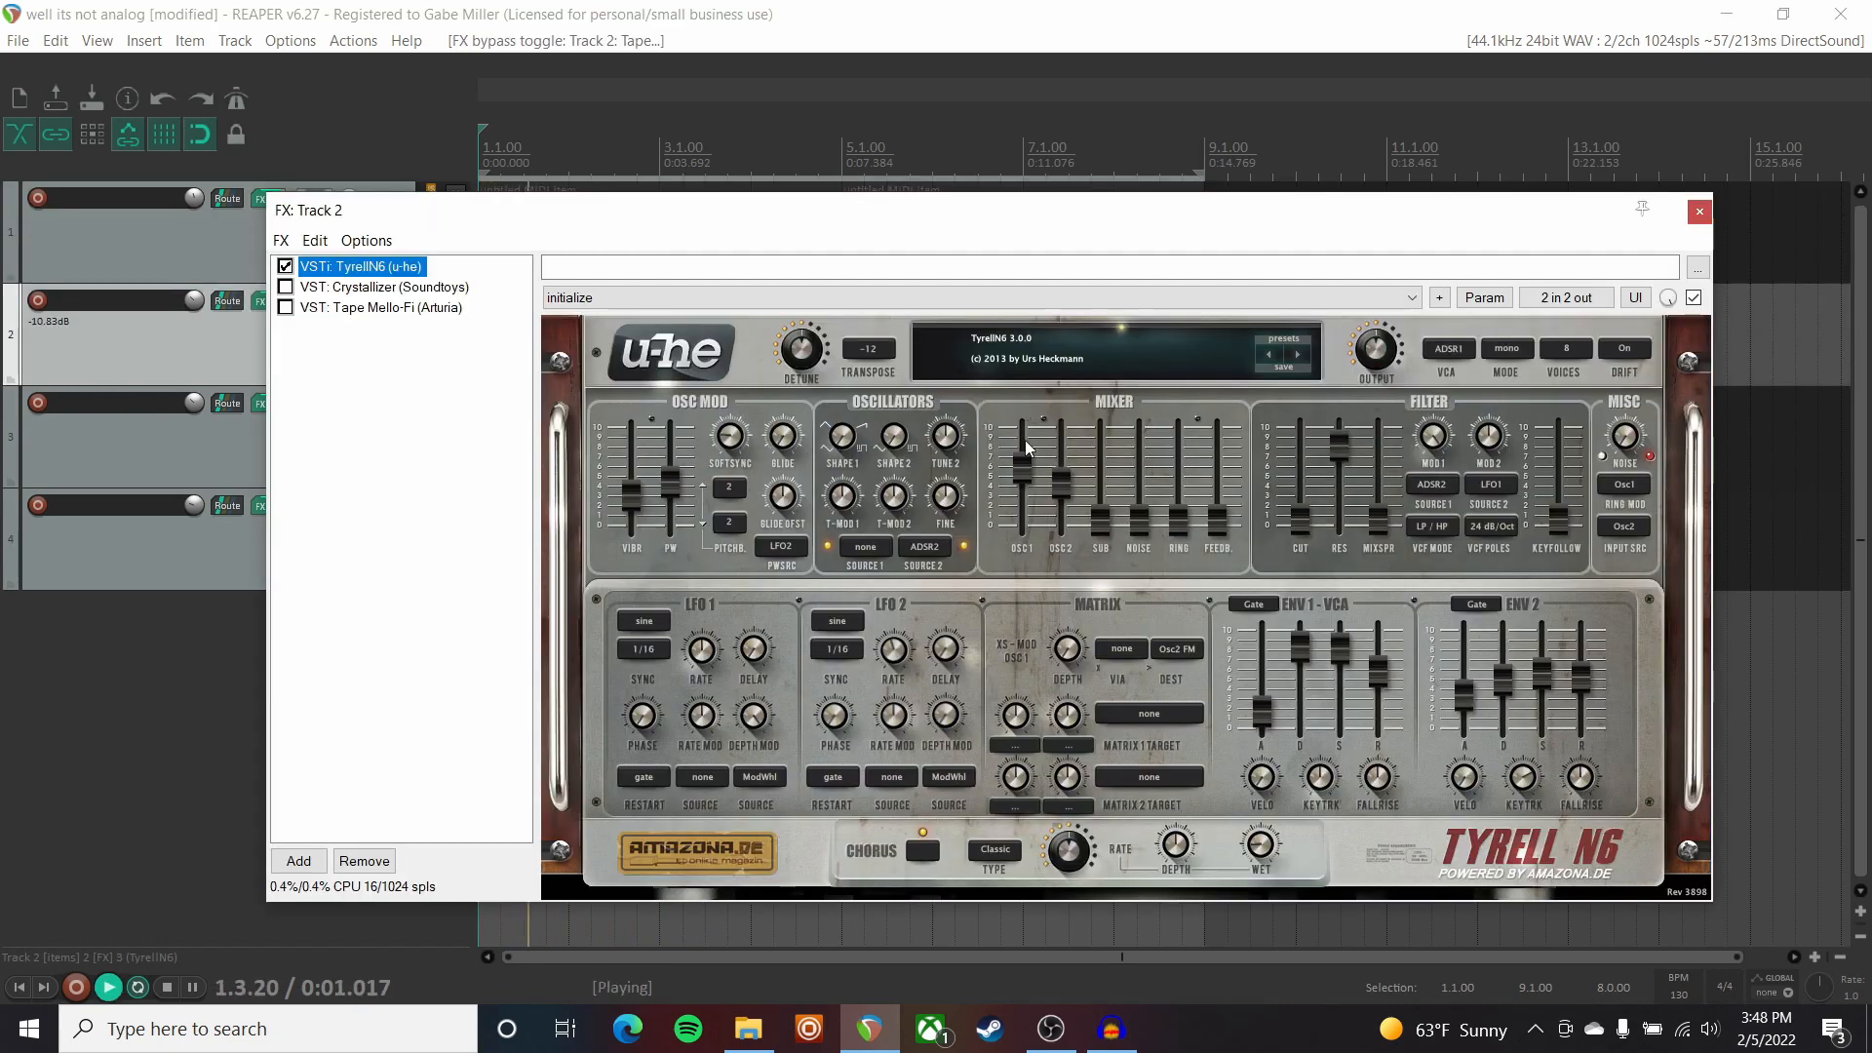
Set Track 2's TyrellN6 to 8 voices and switch its chorus off.
click(1566, 351)
click(1568, 359)
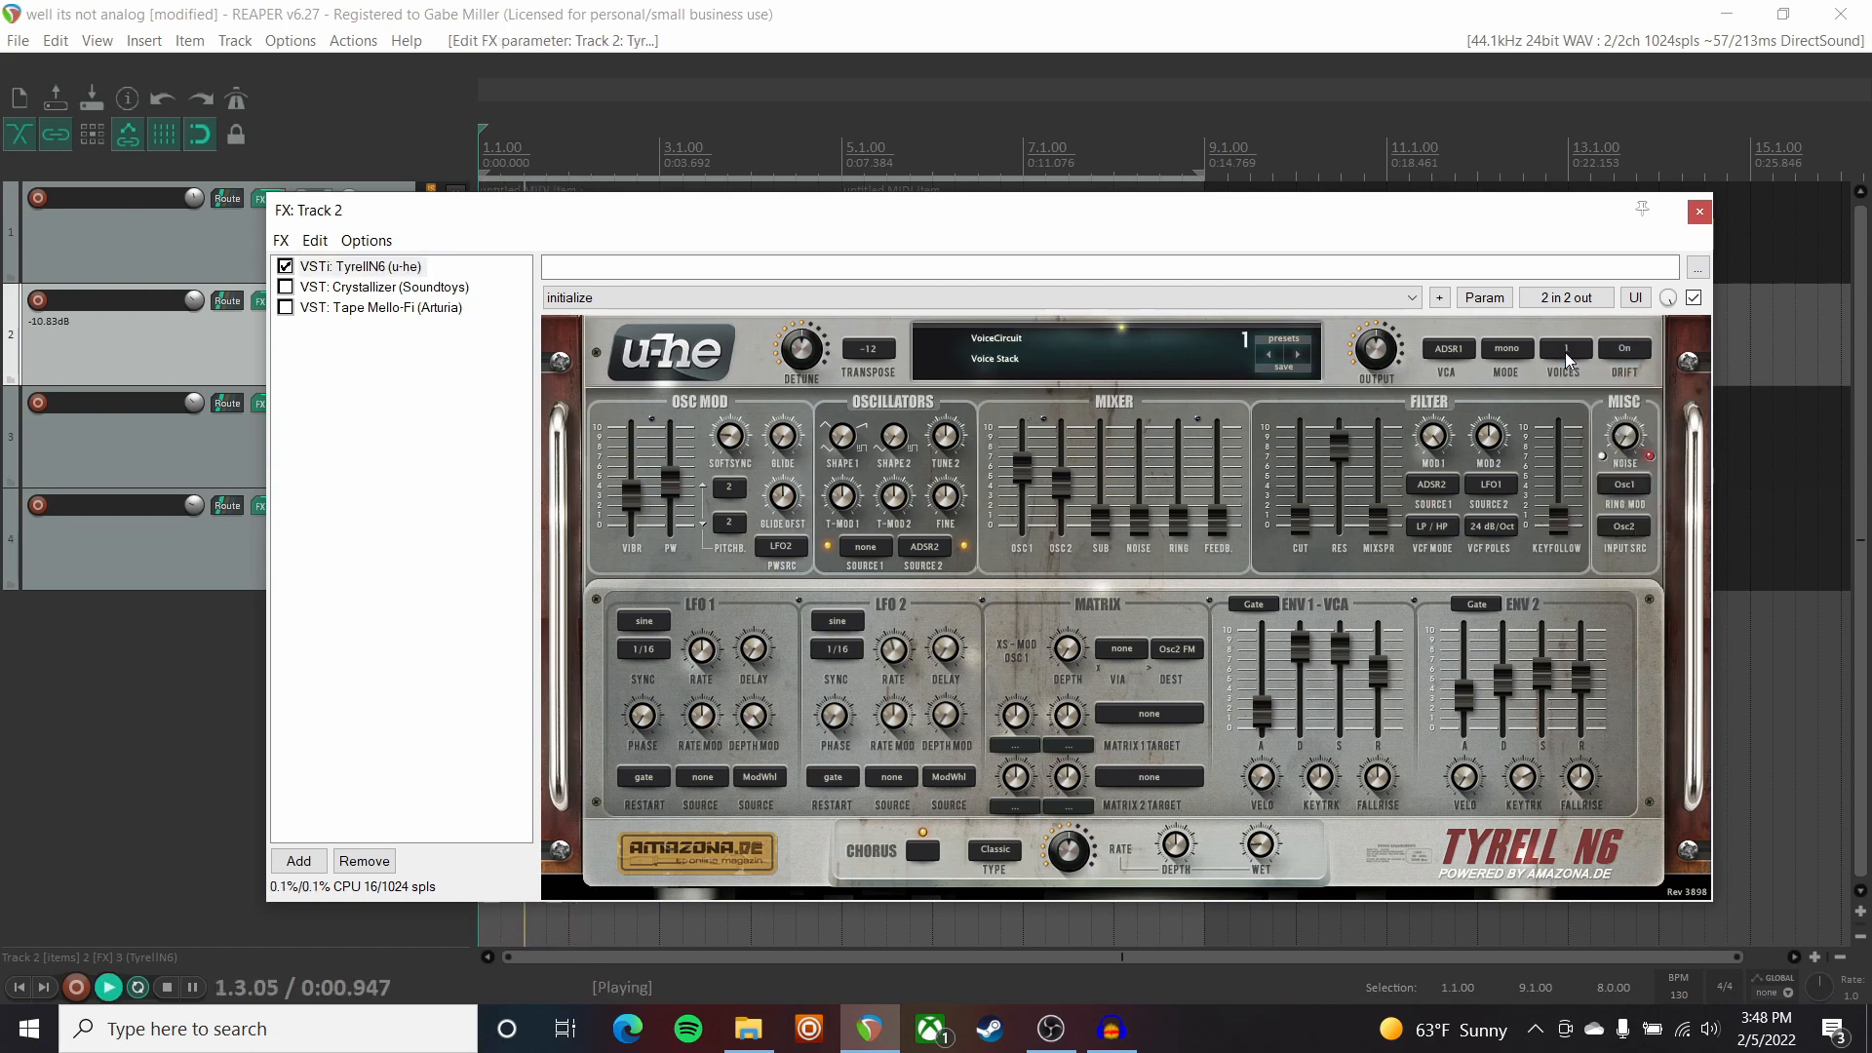
click(1604, 515)
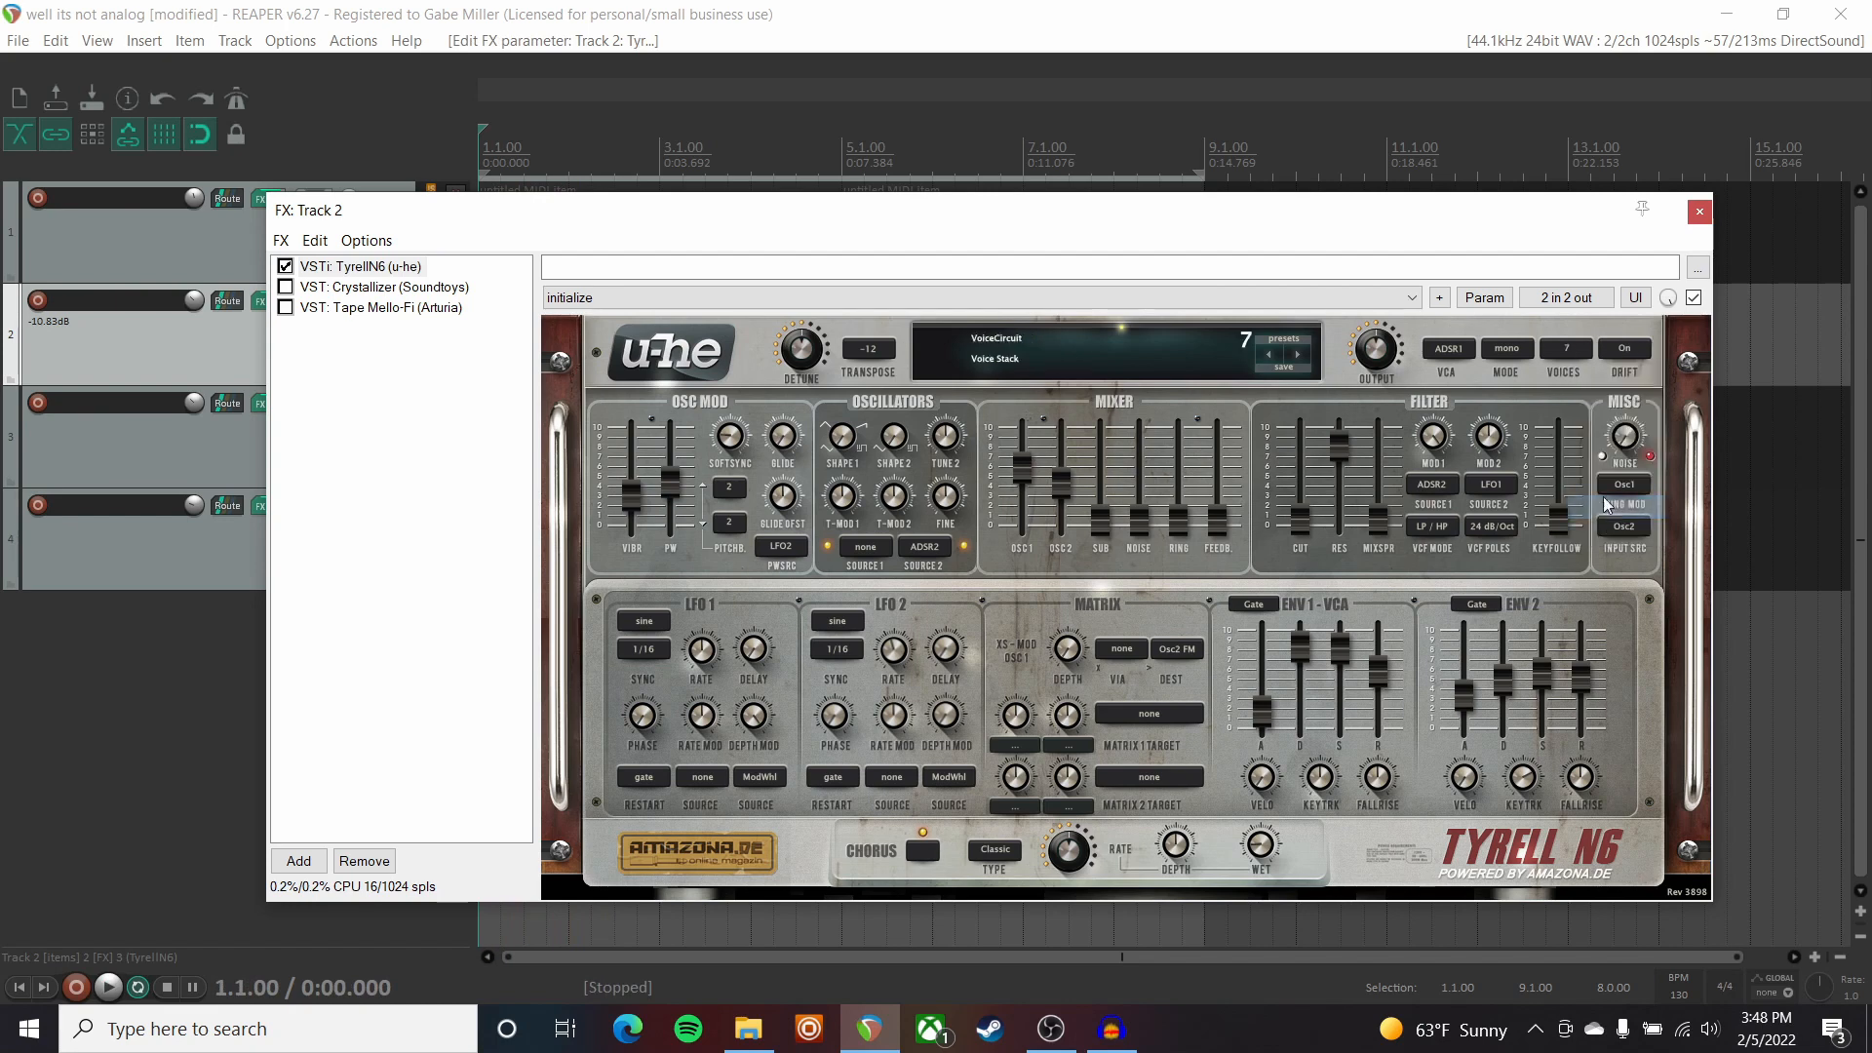
click(1566, 348)
click(1607, 530)
key(space)
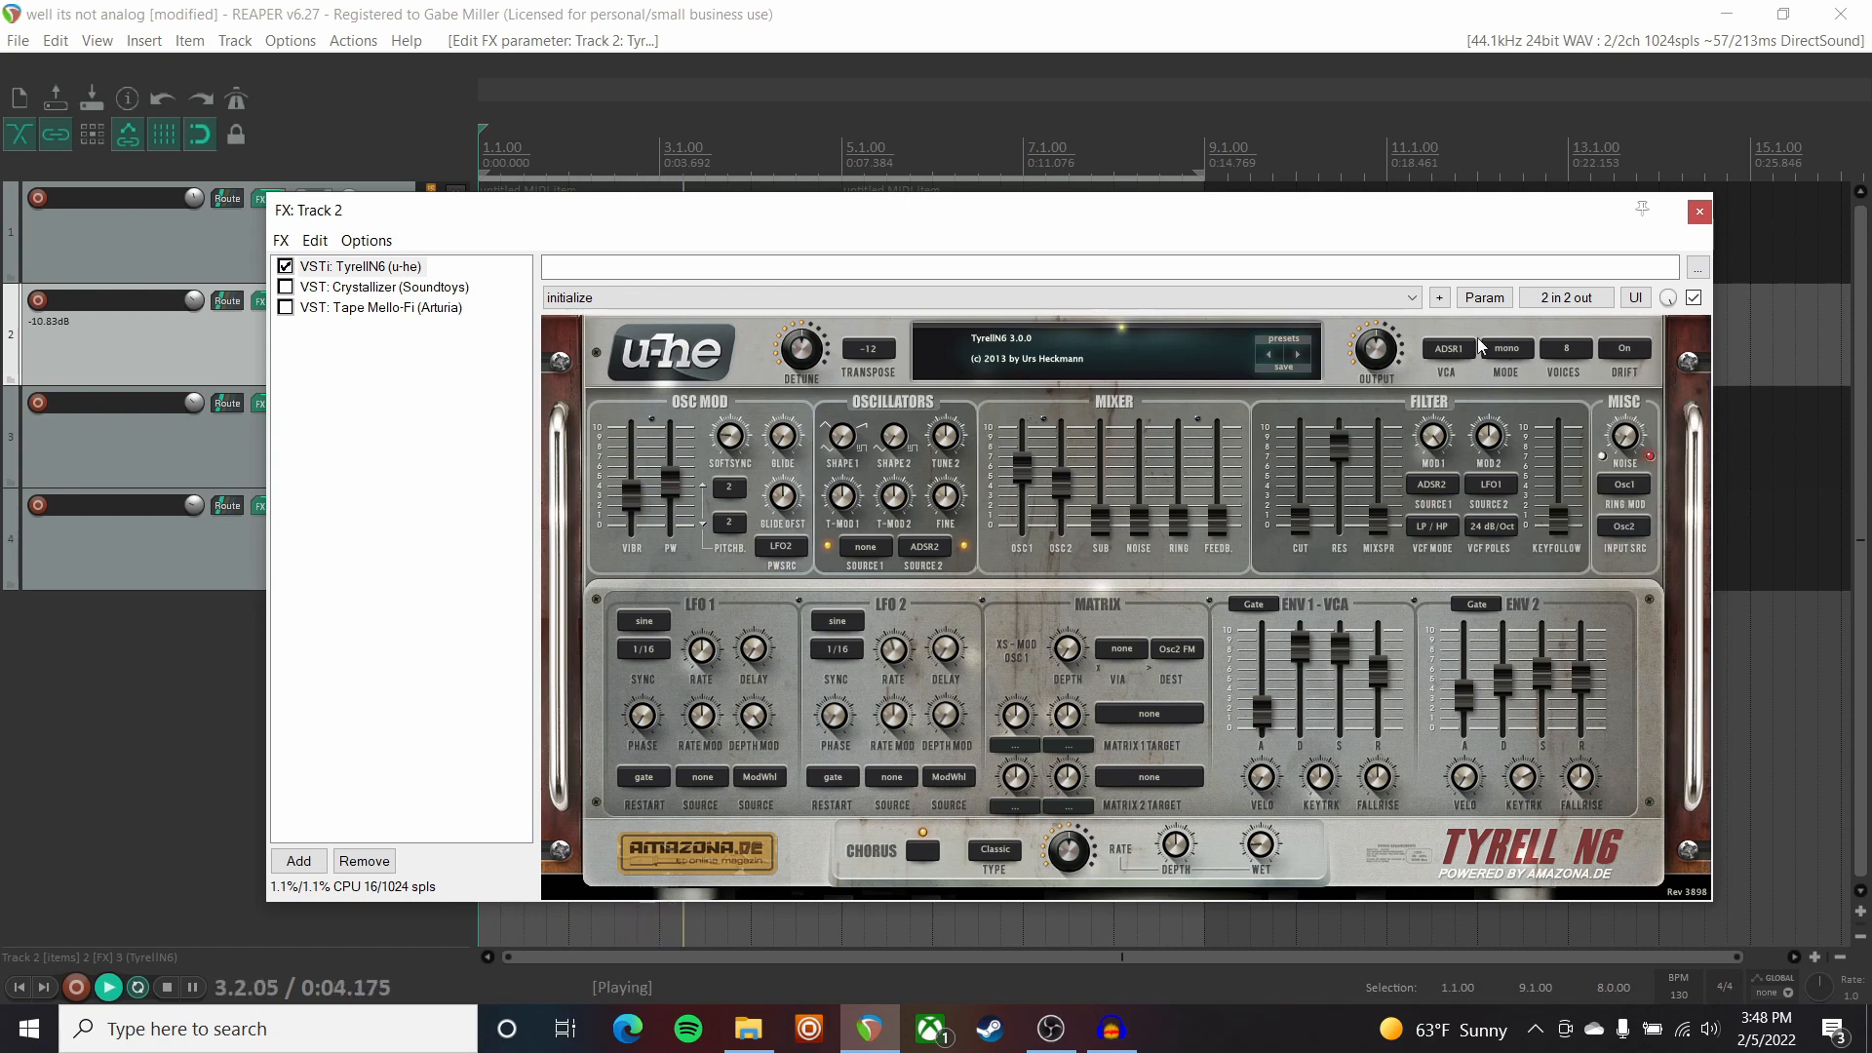
click(925, 857)
key(space)
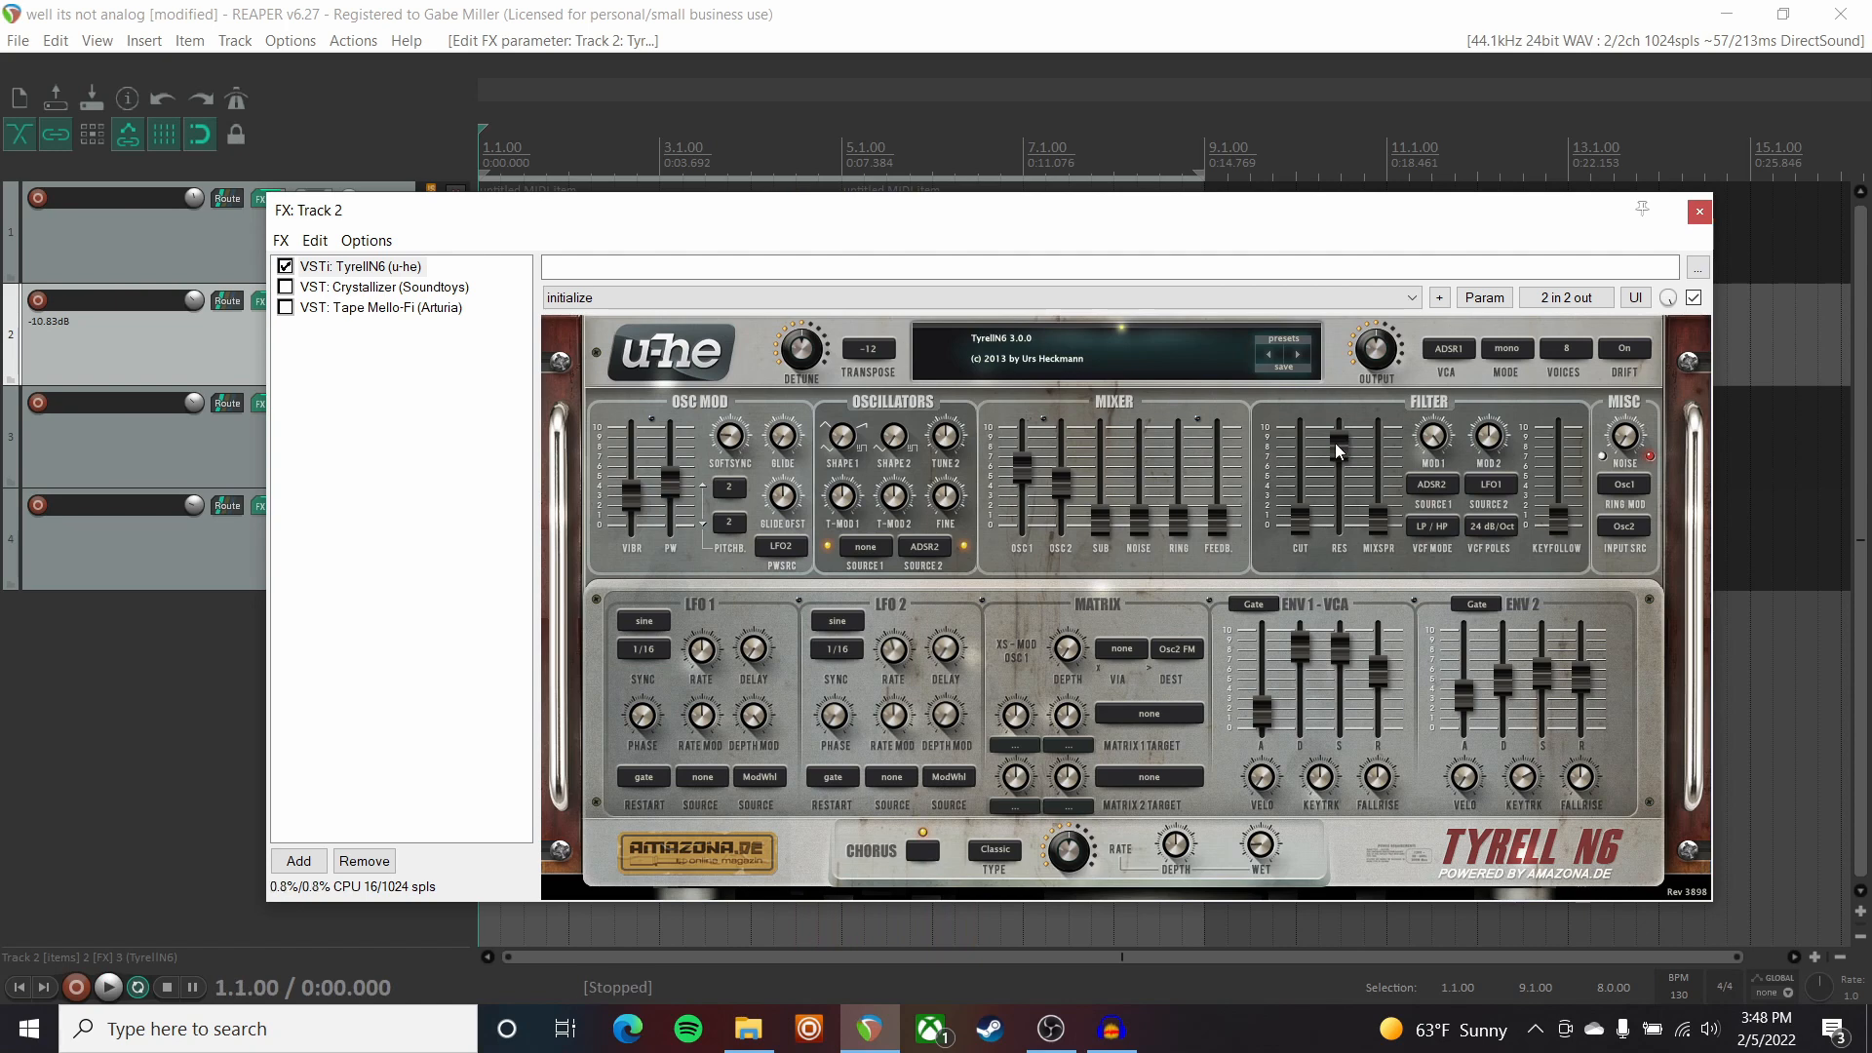
Adjust TyrellN6's filter resonance to 78.40 while auditioning, then show Tape Mello-Fi.
key(space)
mouse_move(1337, 444)
mouse_down()
mouse_move(1337, 525)
mouse_move(1337, 441)
mouse_up()
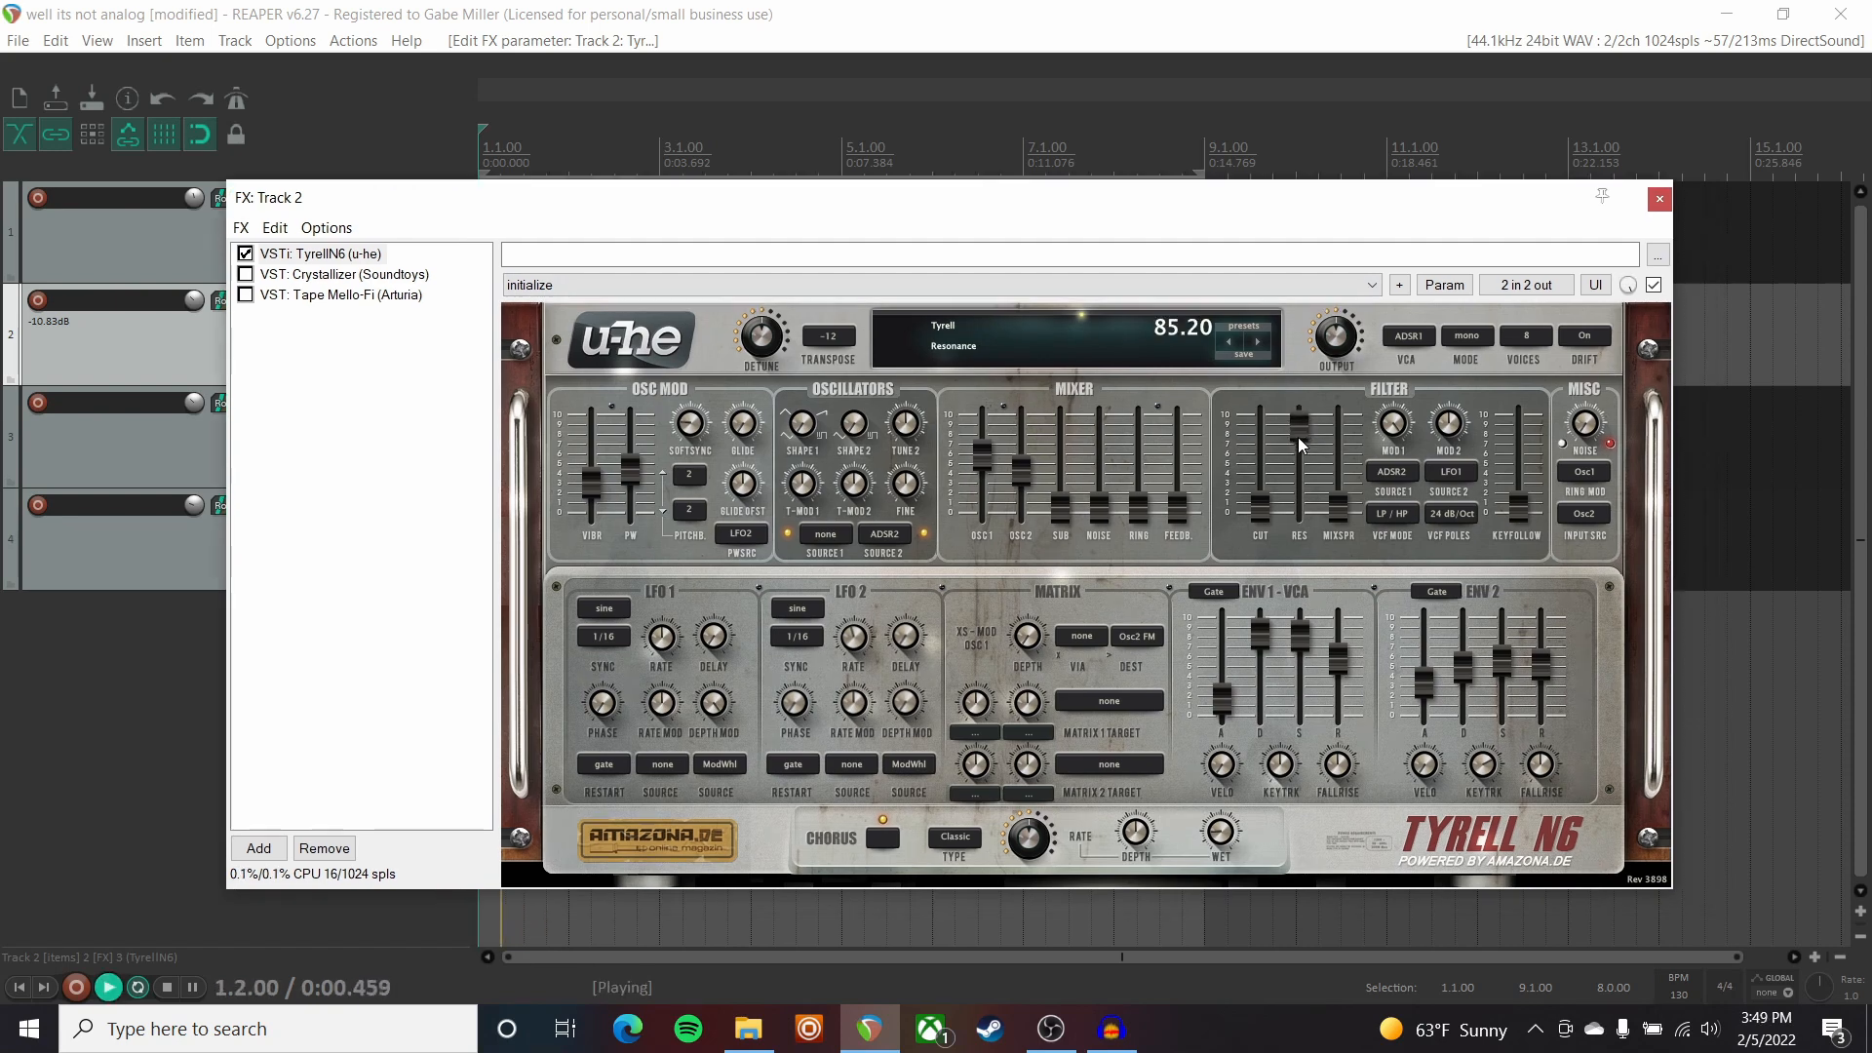
drag(1296, 437, 1295, 452)
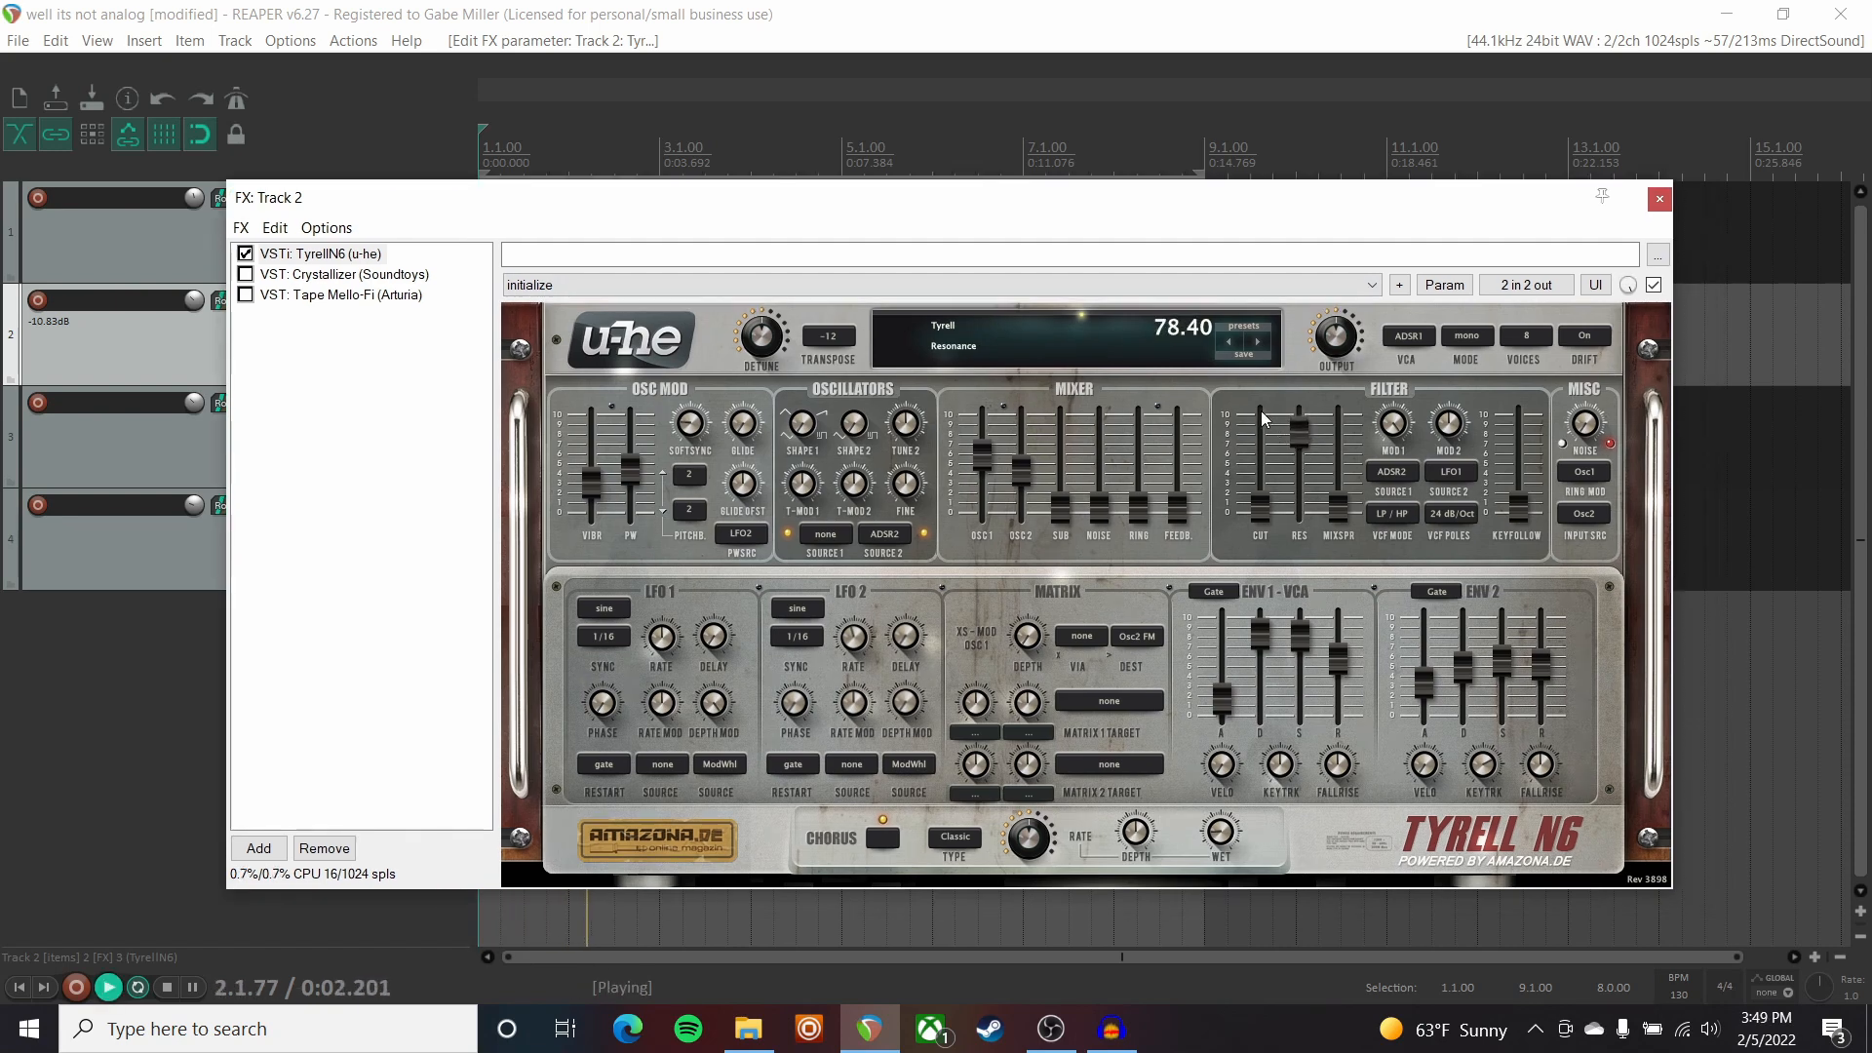
key(space)
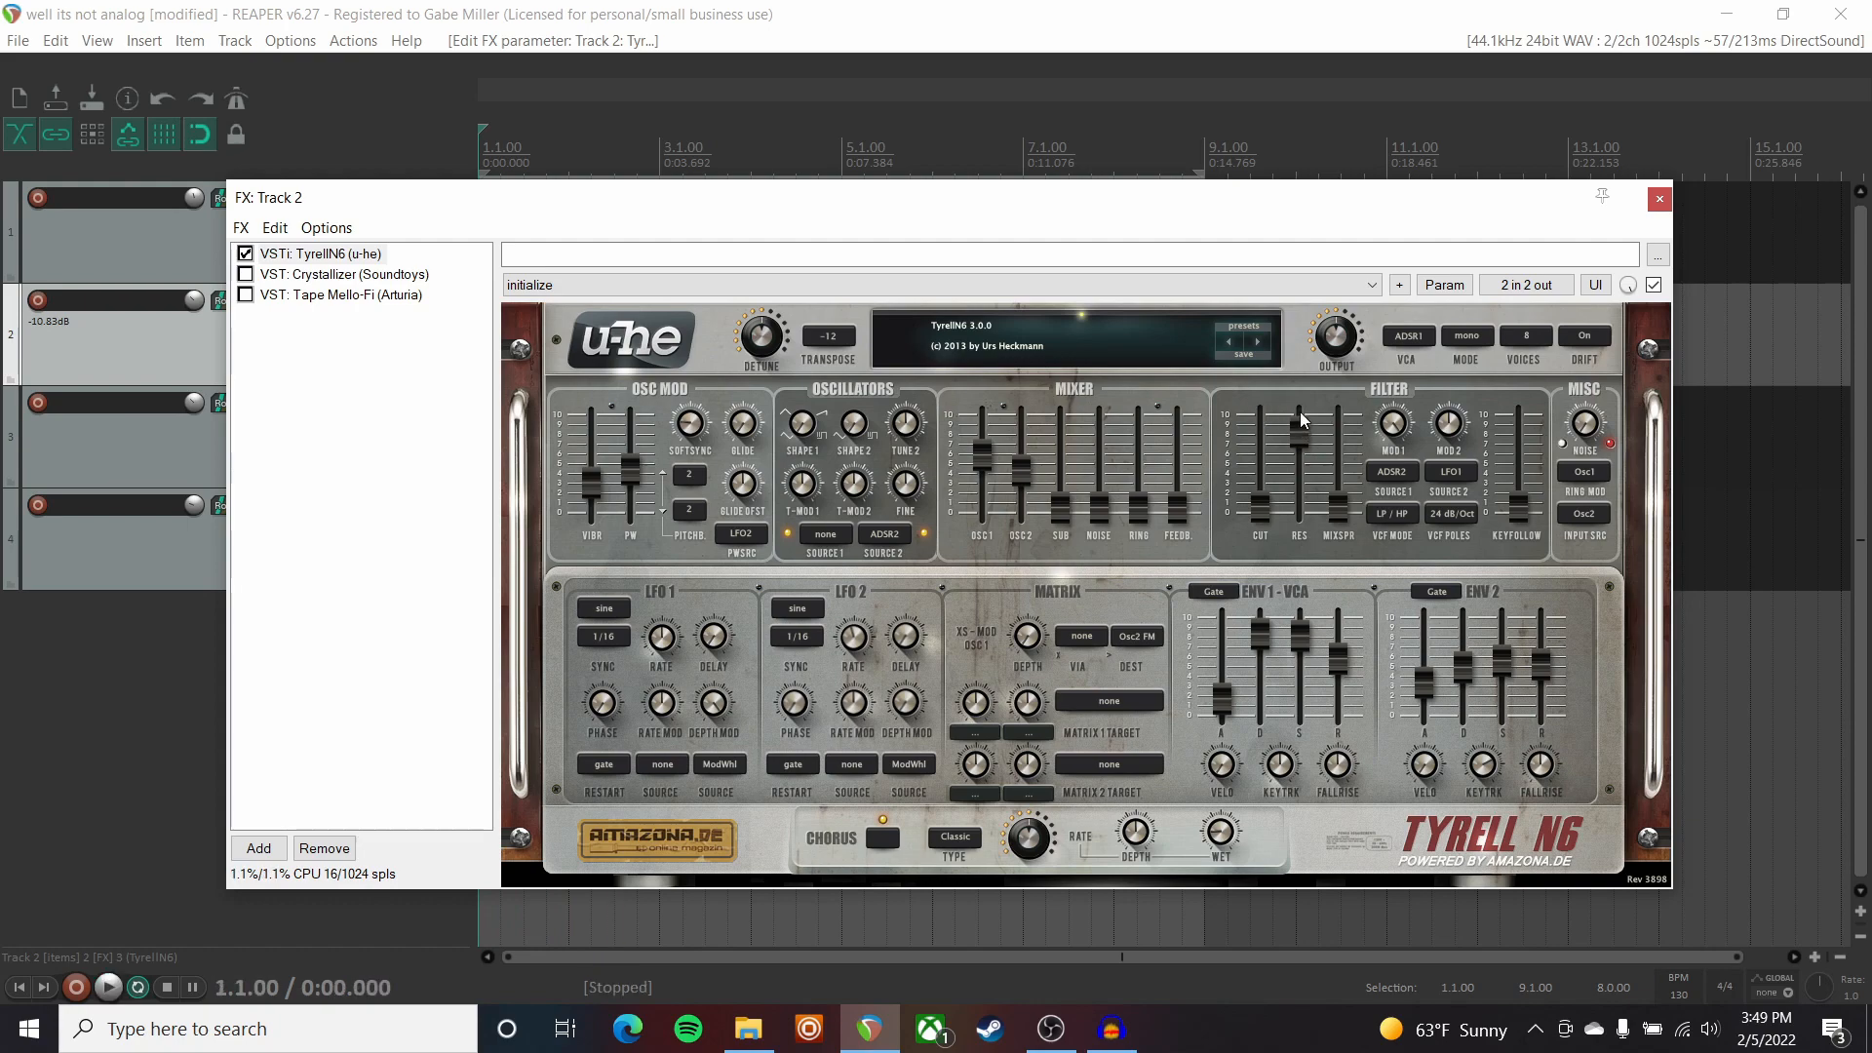
click(346, 294)
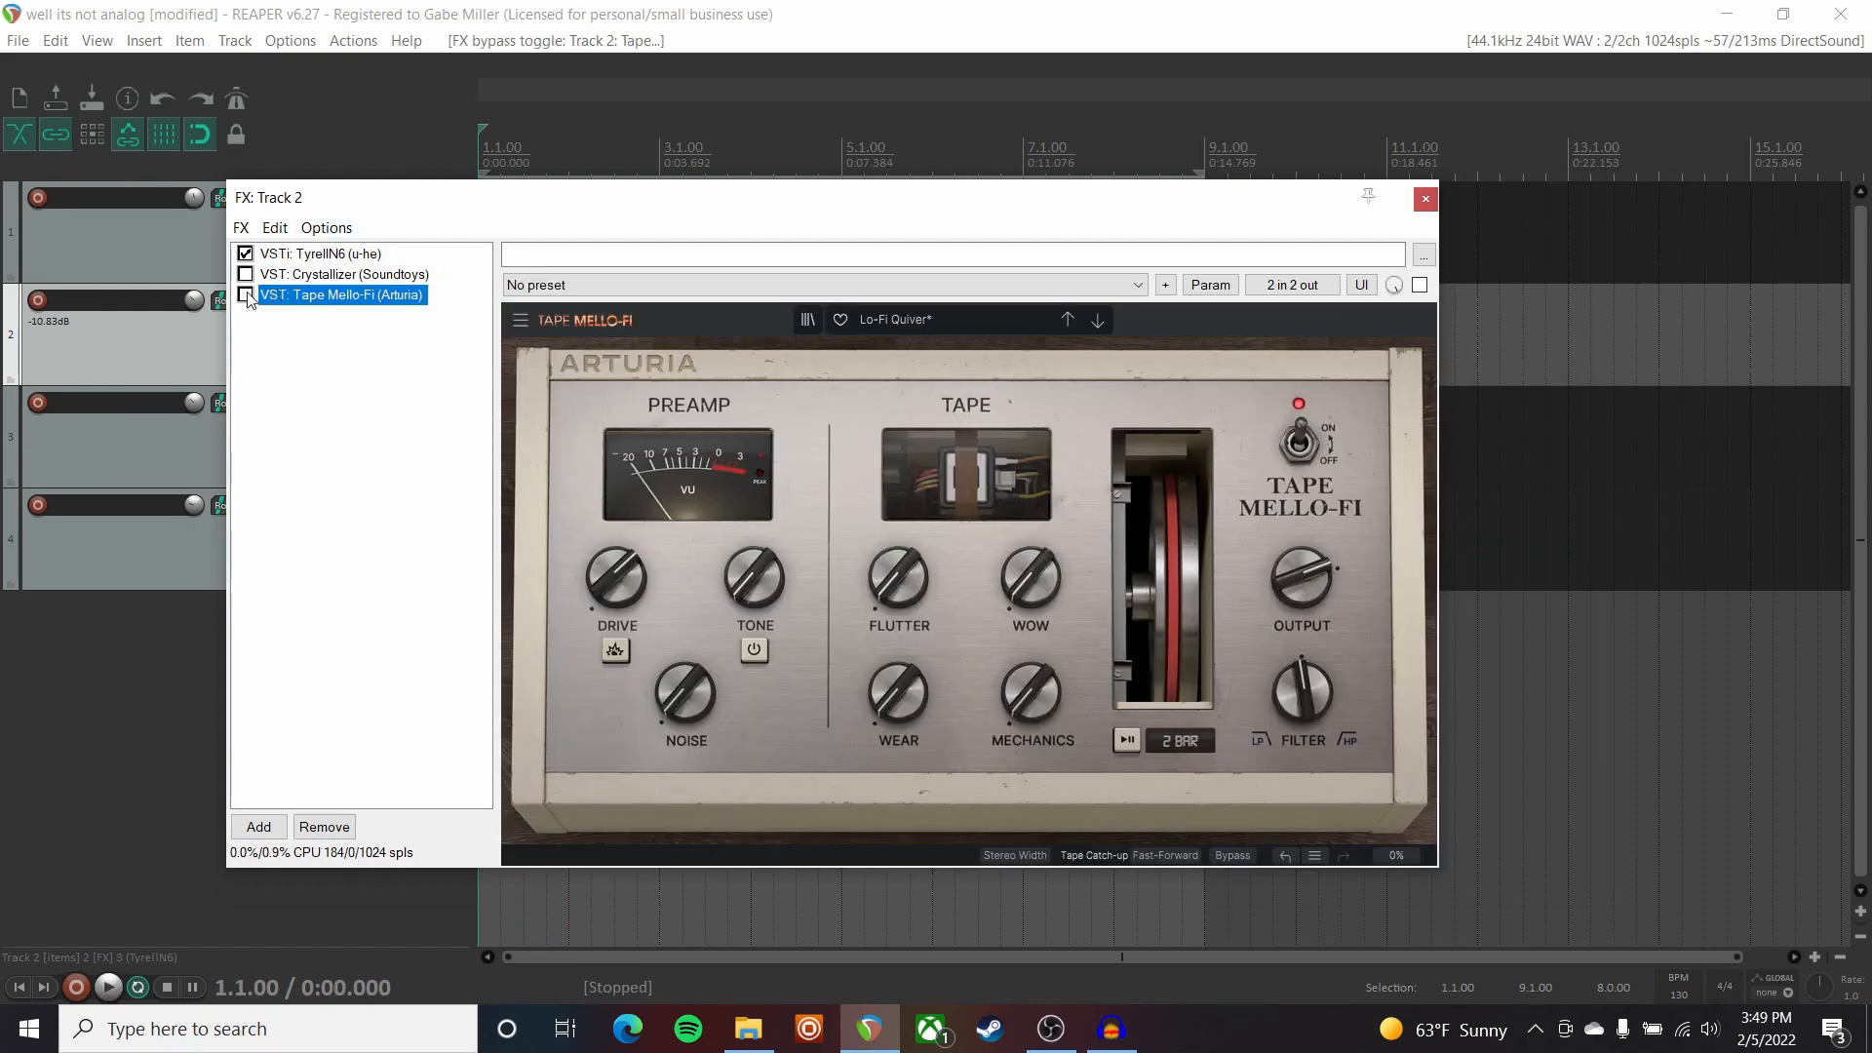
Turn on Tape Mello-Fi's drive boost and compare the plugin and its Tone section during playback.
click(617, 651)
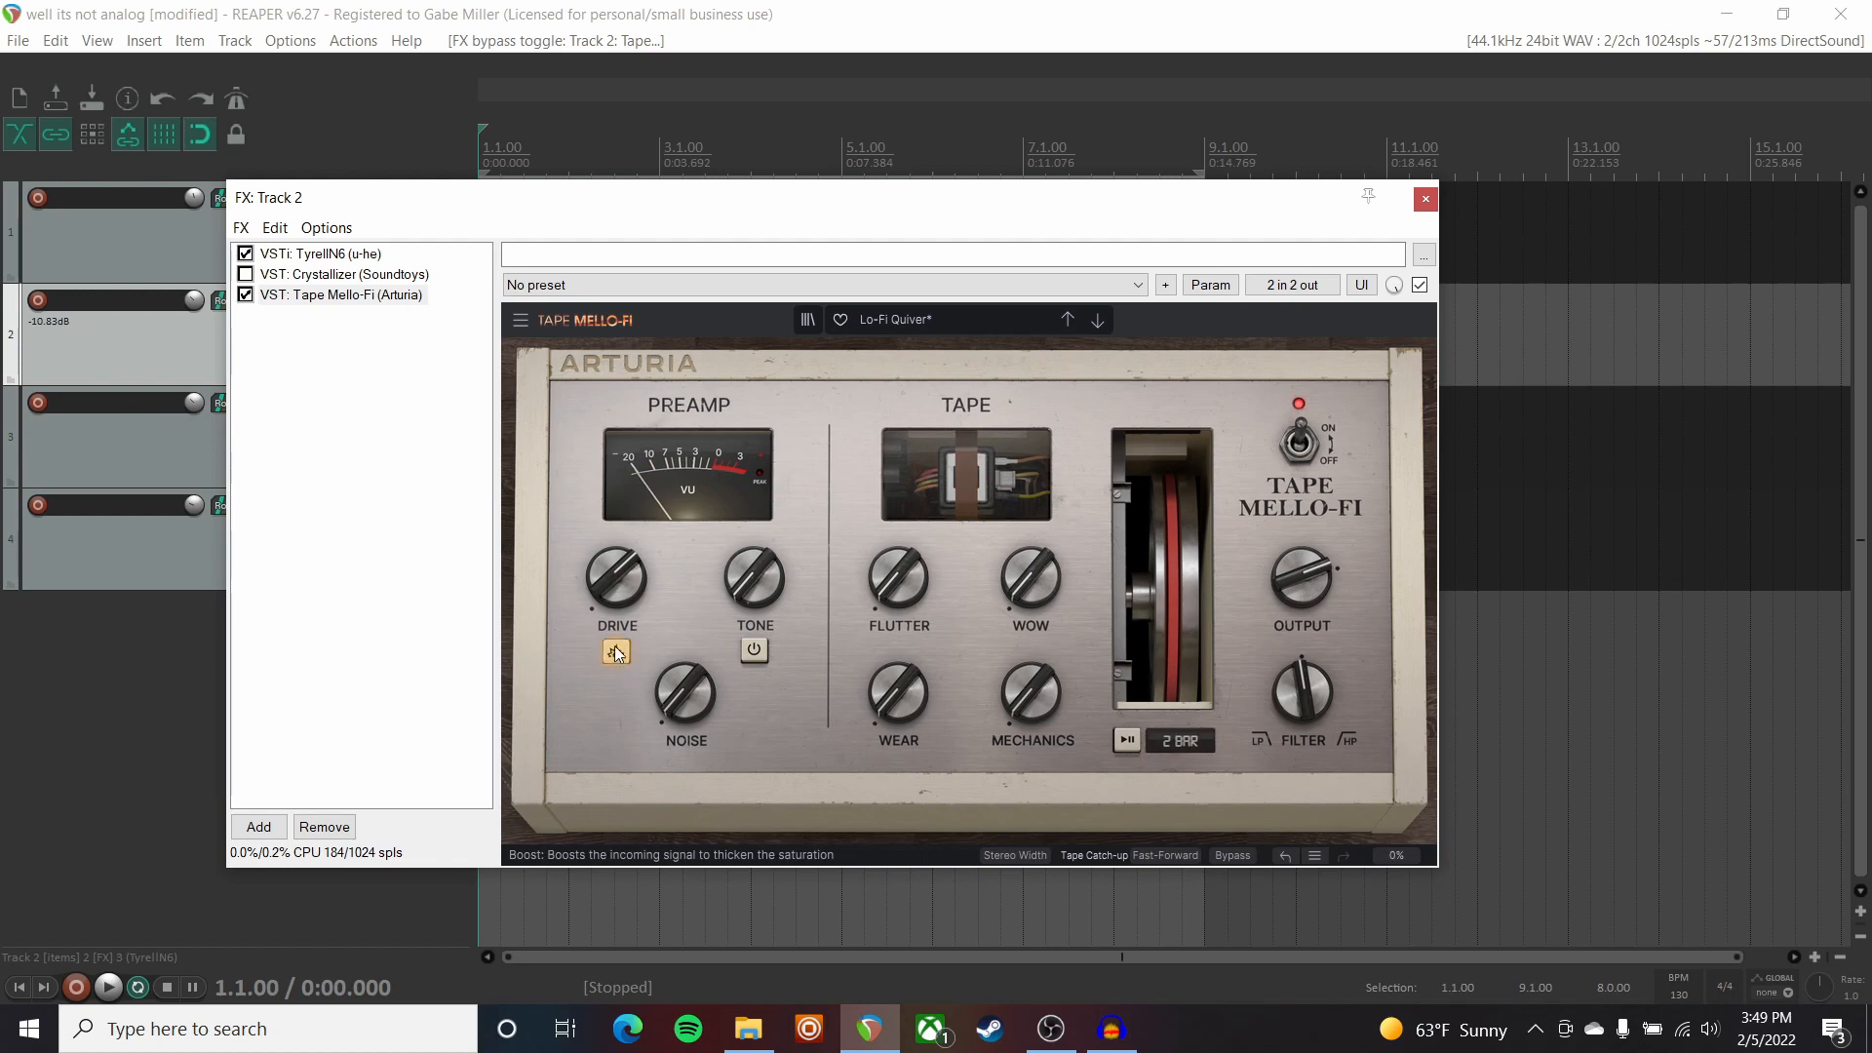
key(space)
click(247, 294)
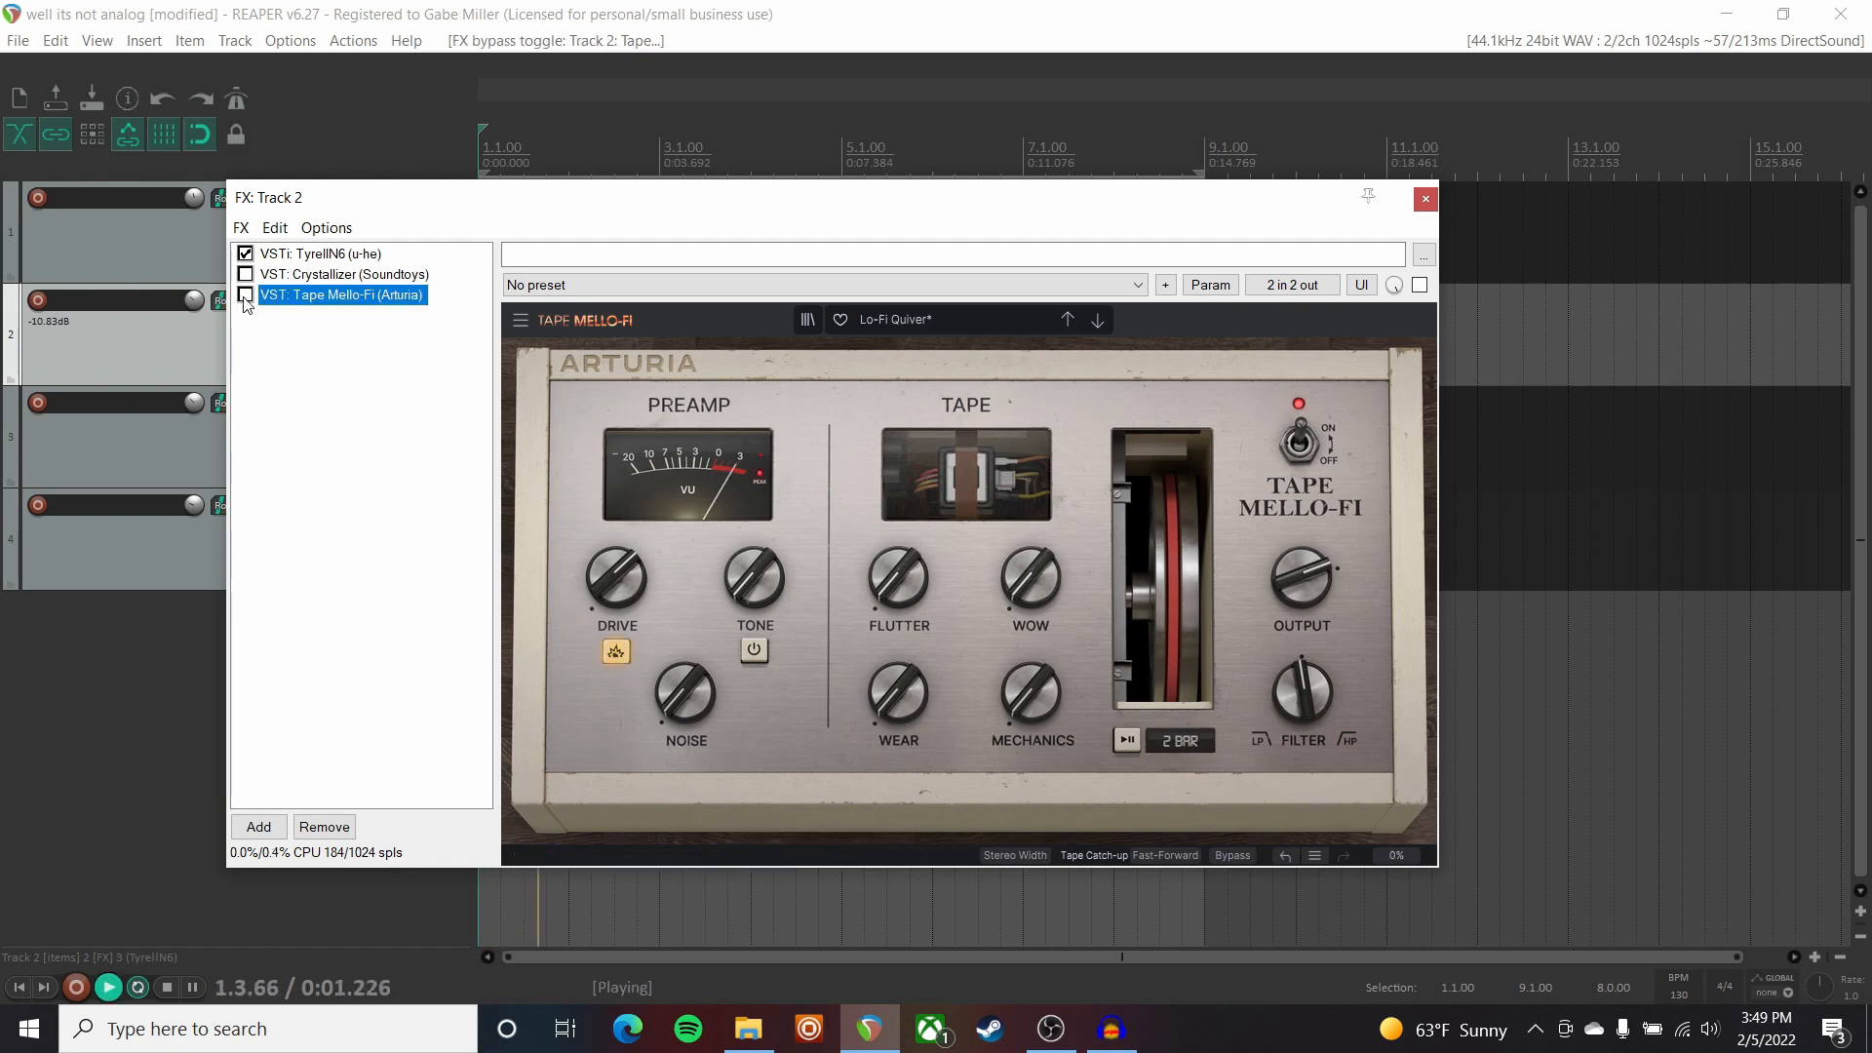
click(247, 295)
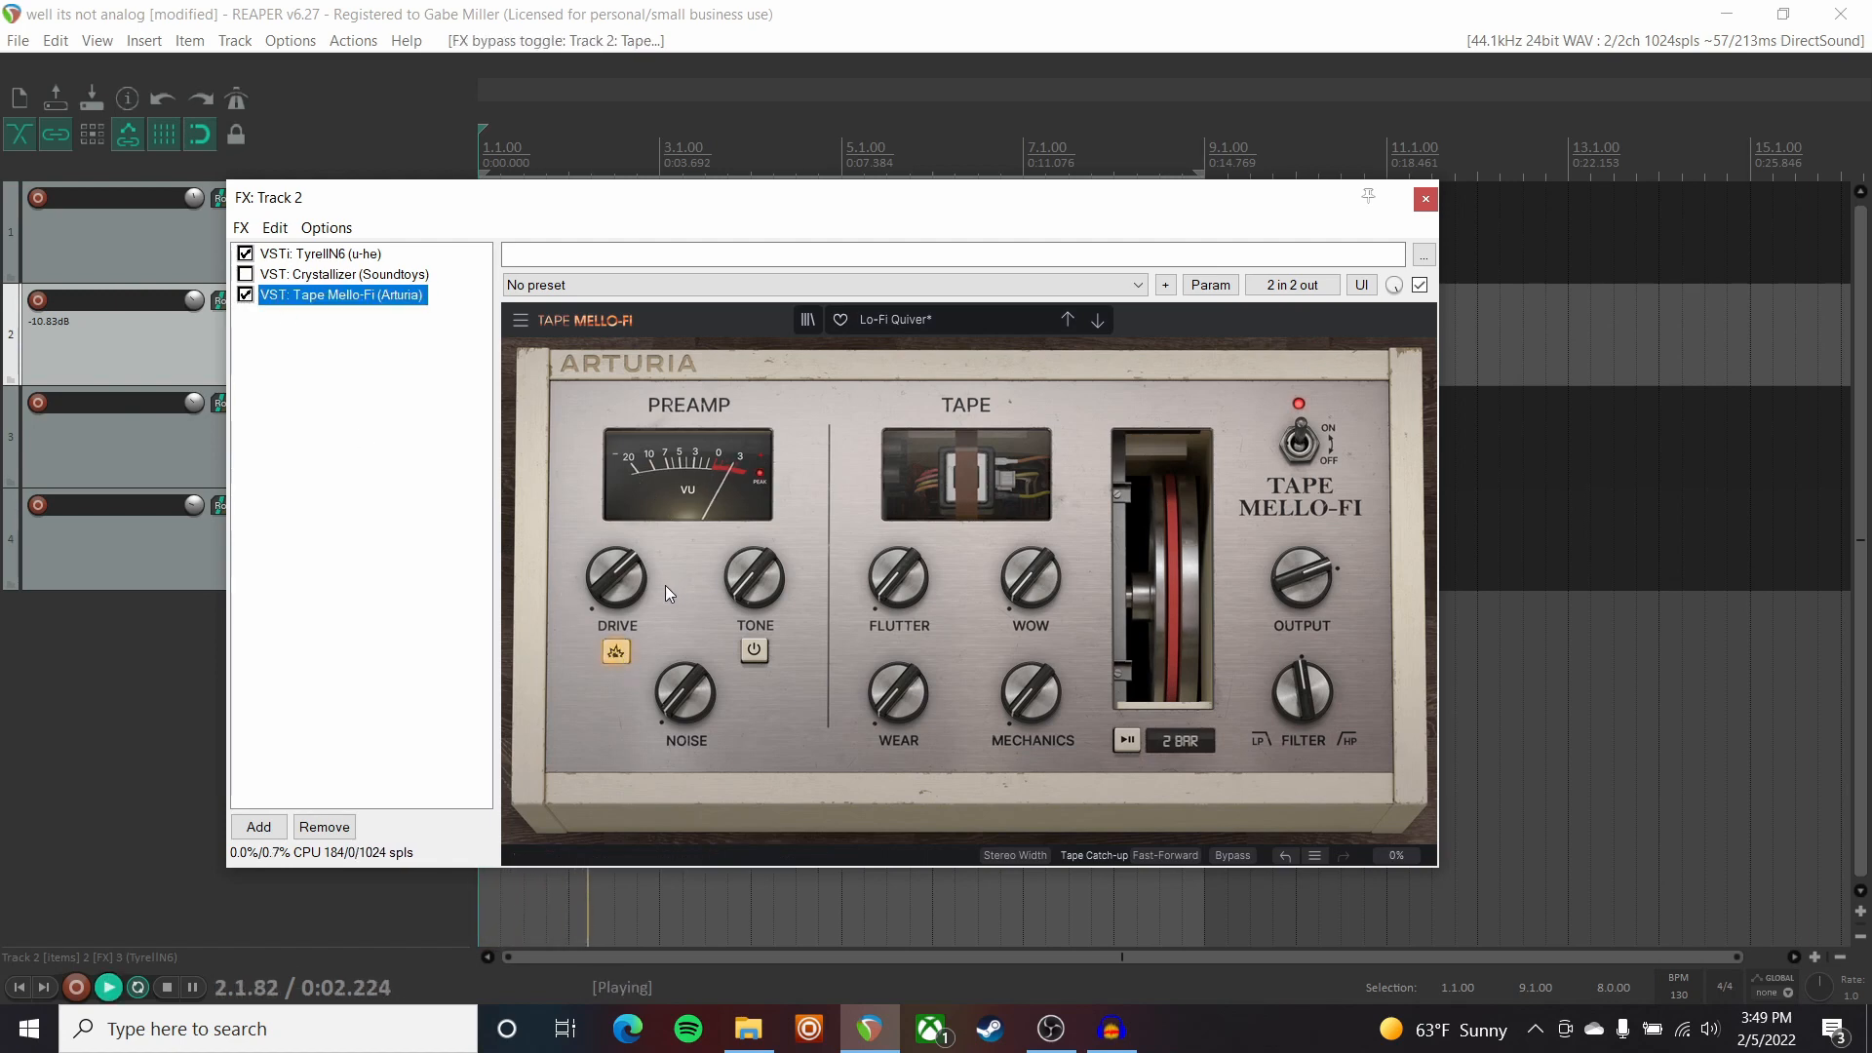
click(753, 650)
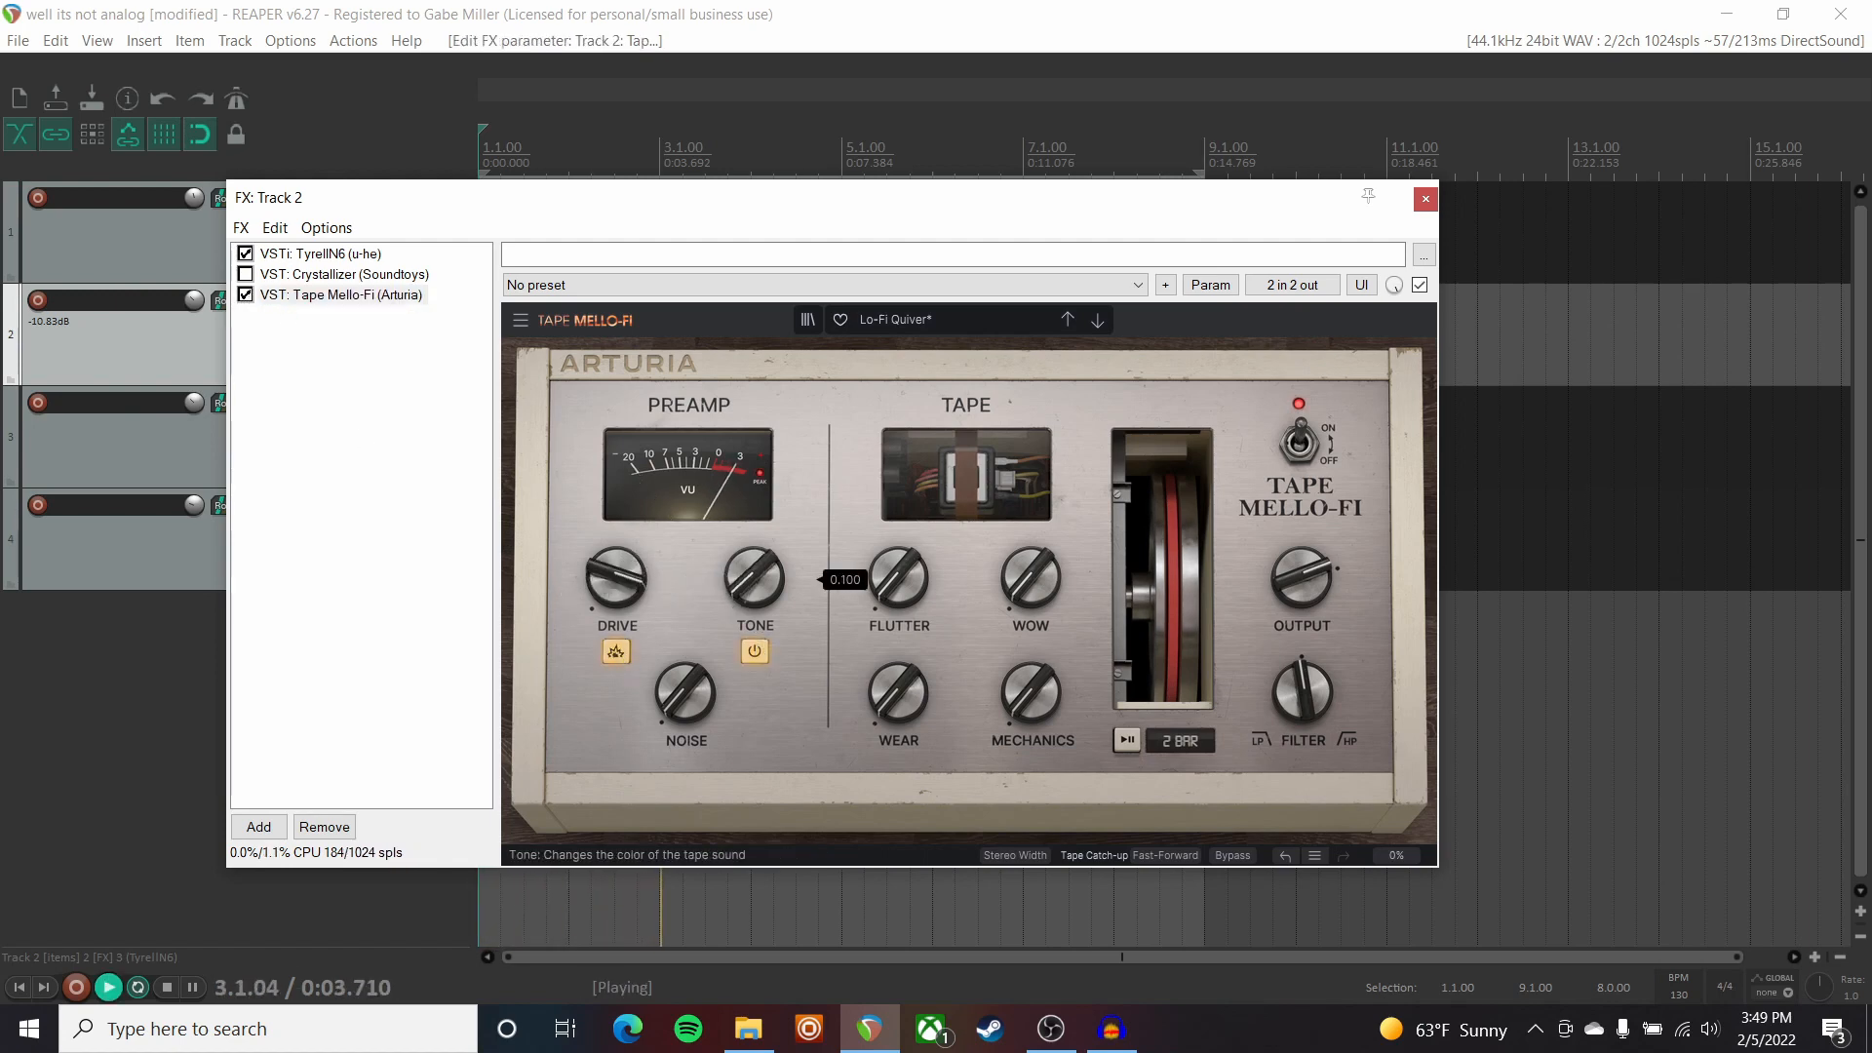
click(753, 651)
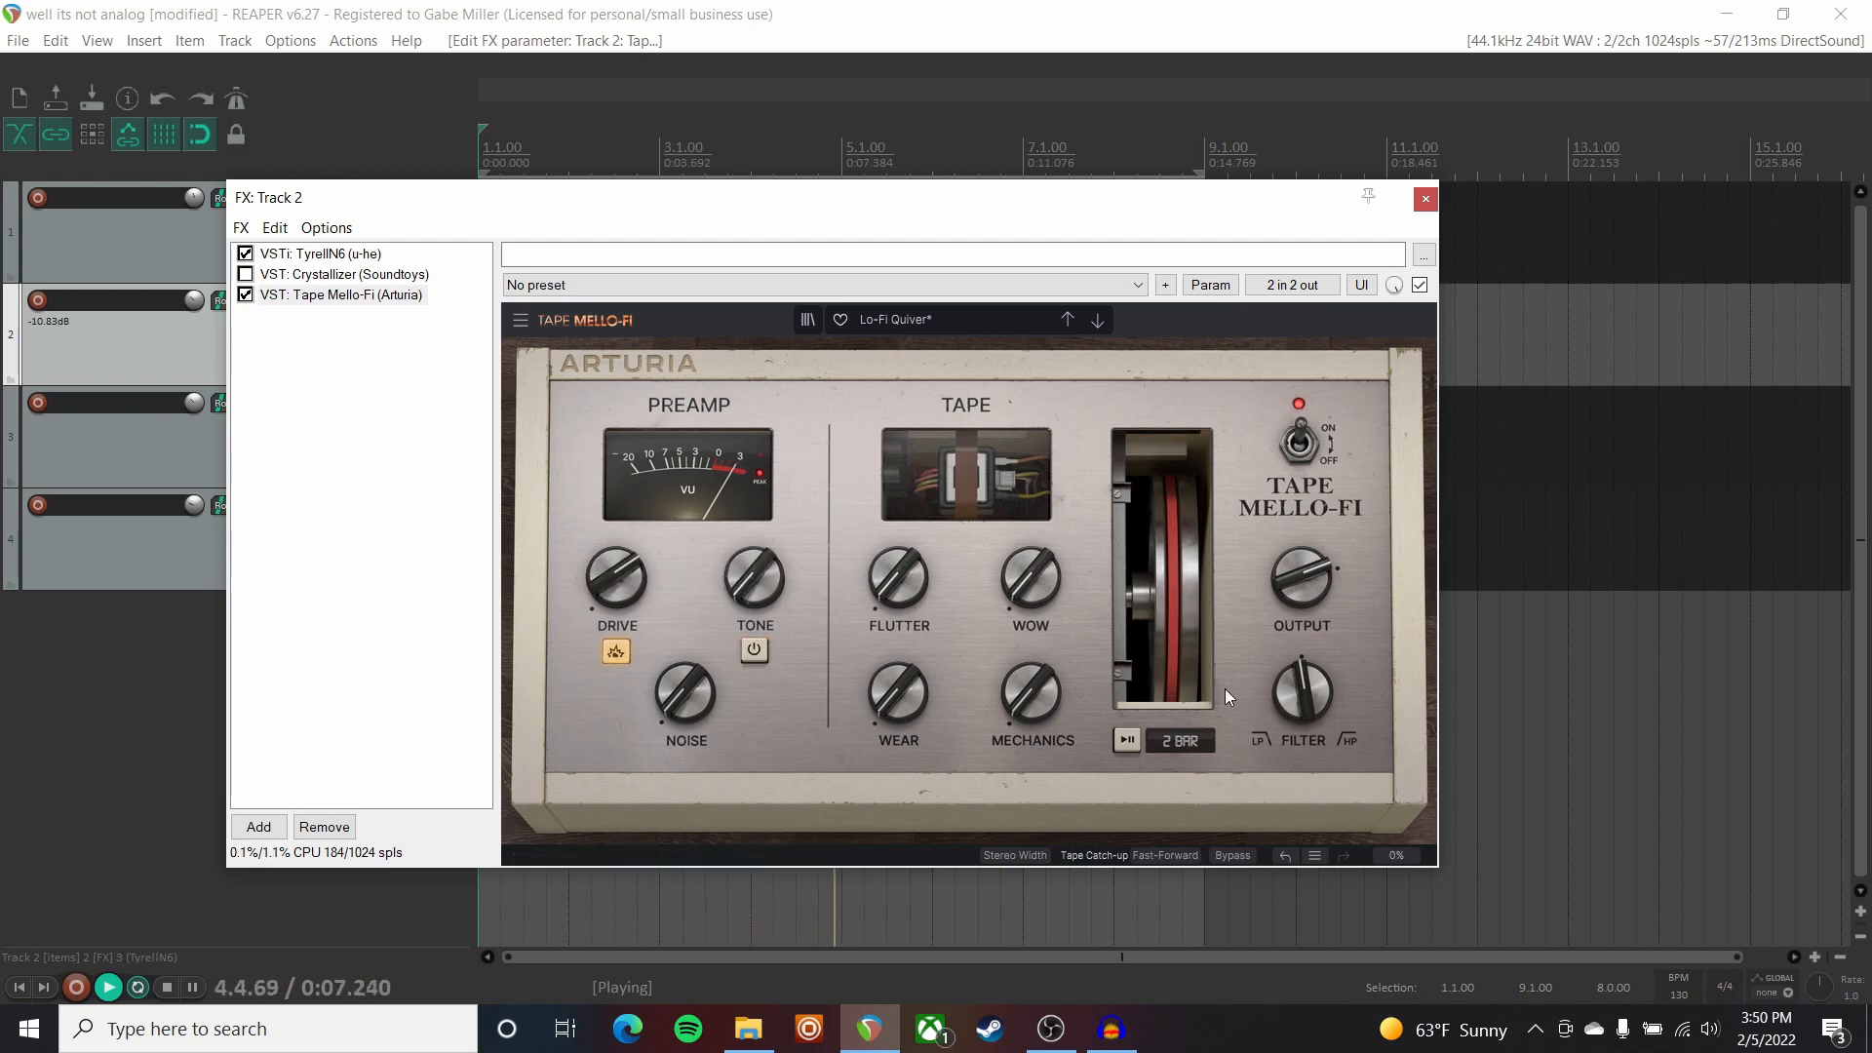
key(space)
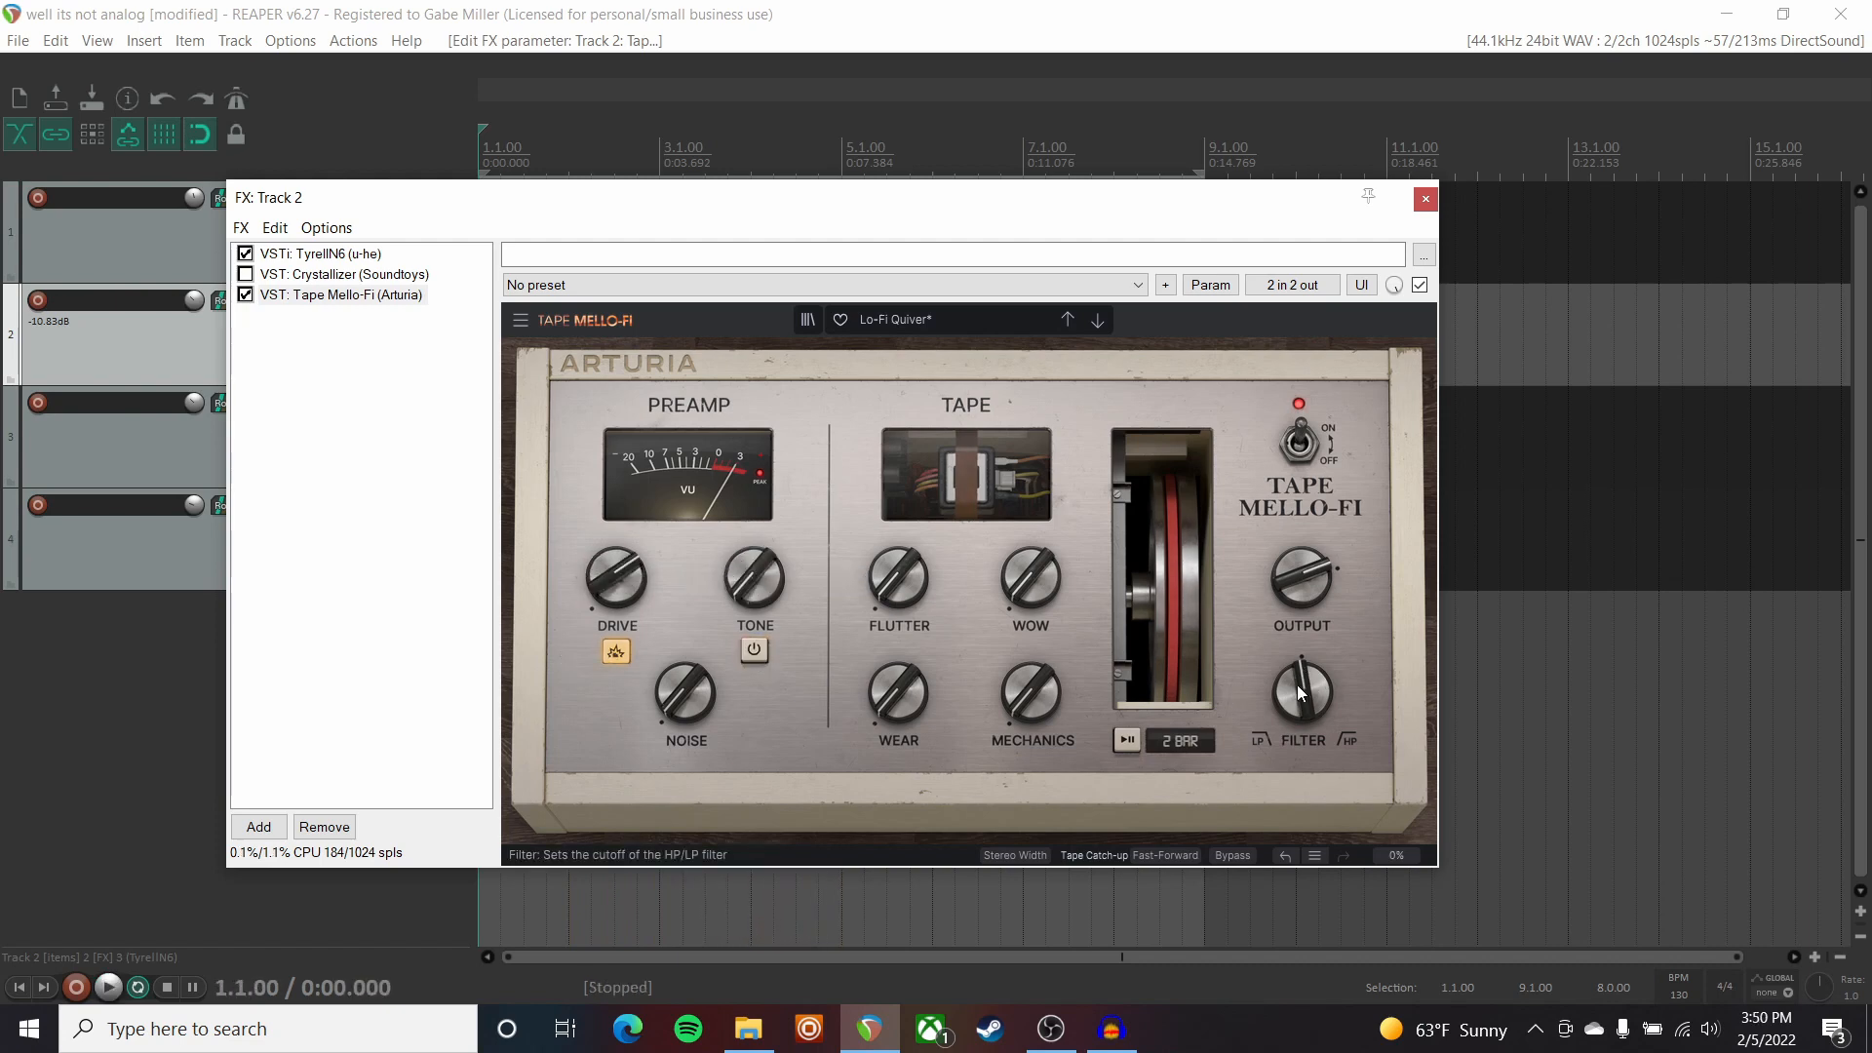
Bypass Tape Mello-Fi, enable Crystallizer on Track 2, audition, and close the FX chain.
click(246, 294)
click(329, 276)
click(244, 275)
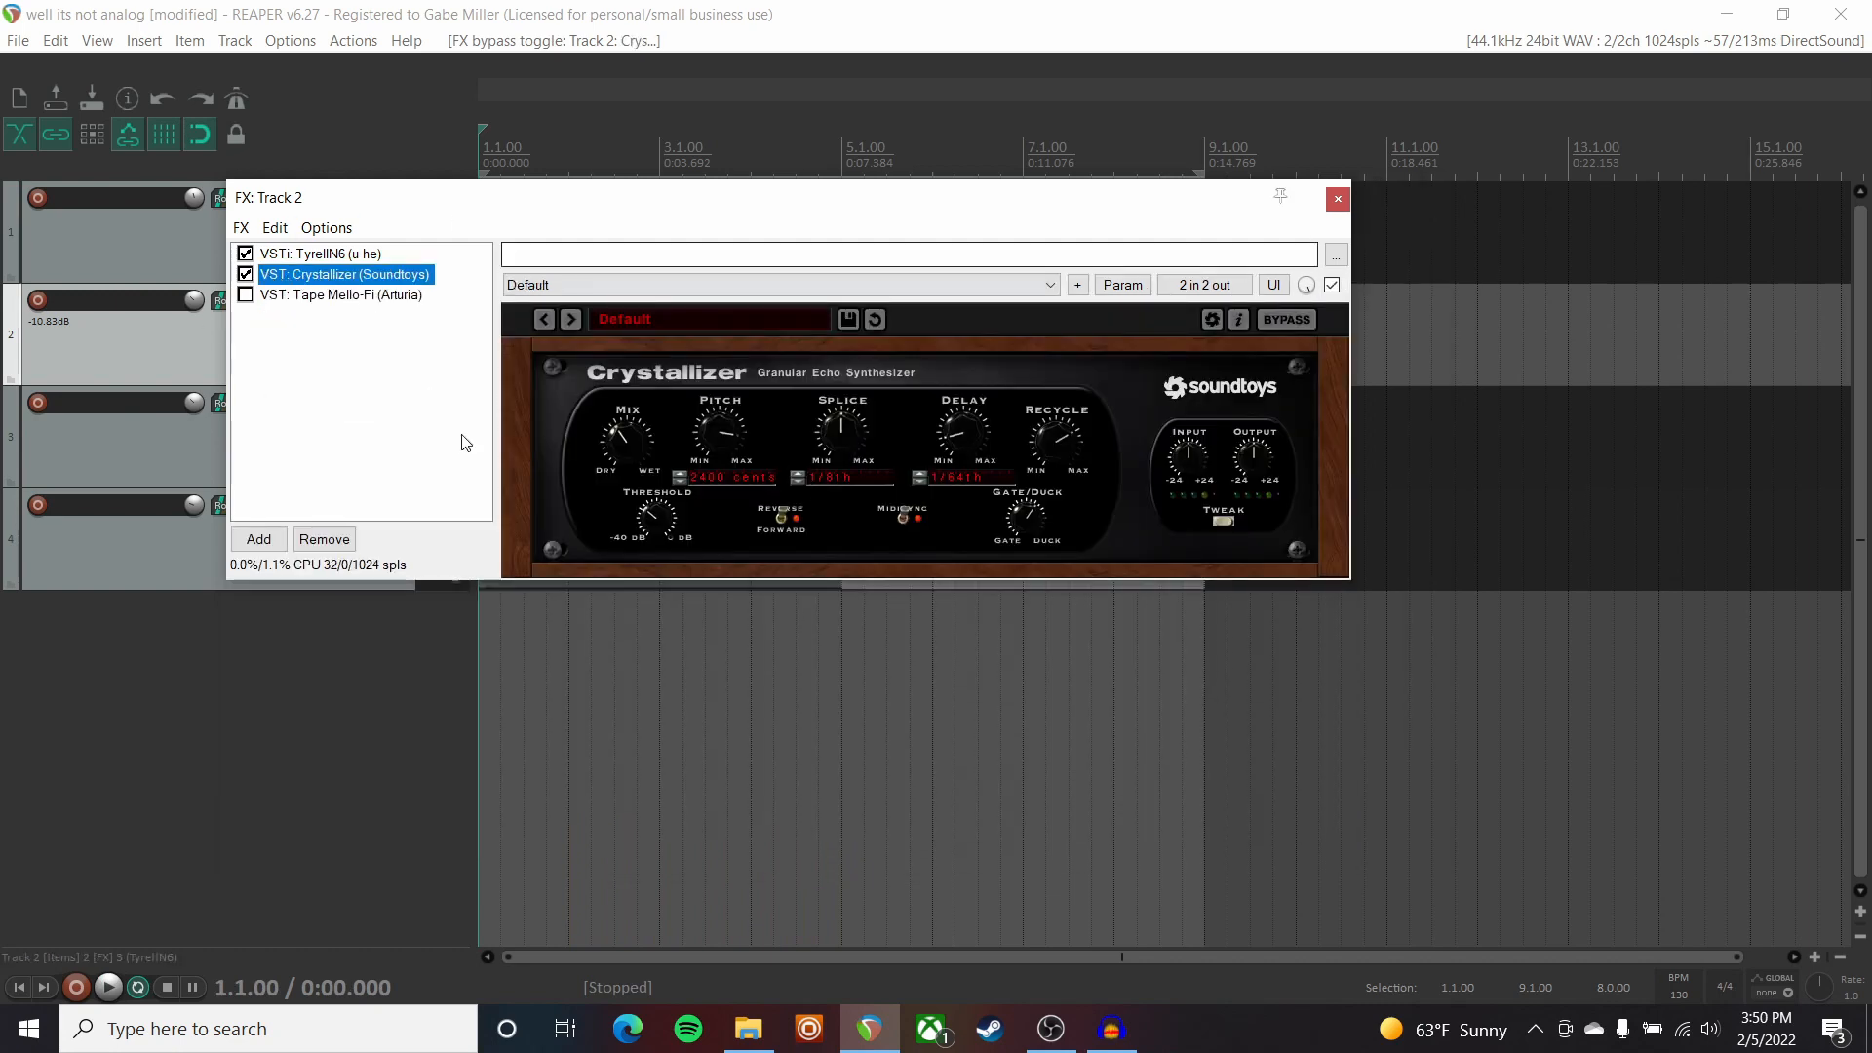
key(space)
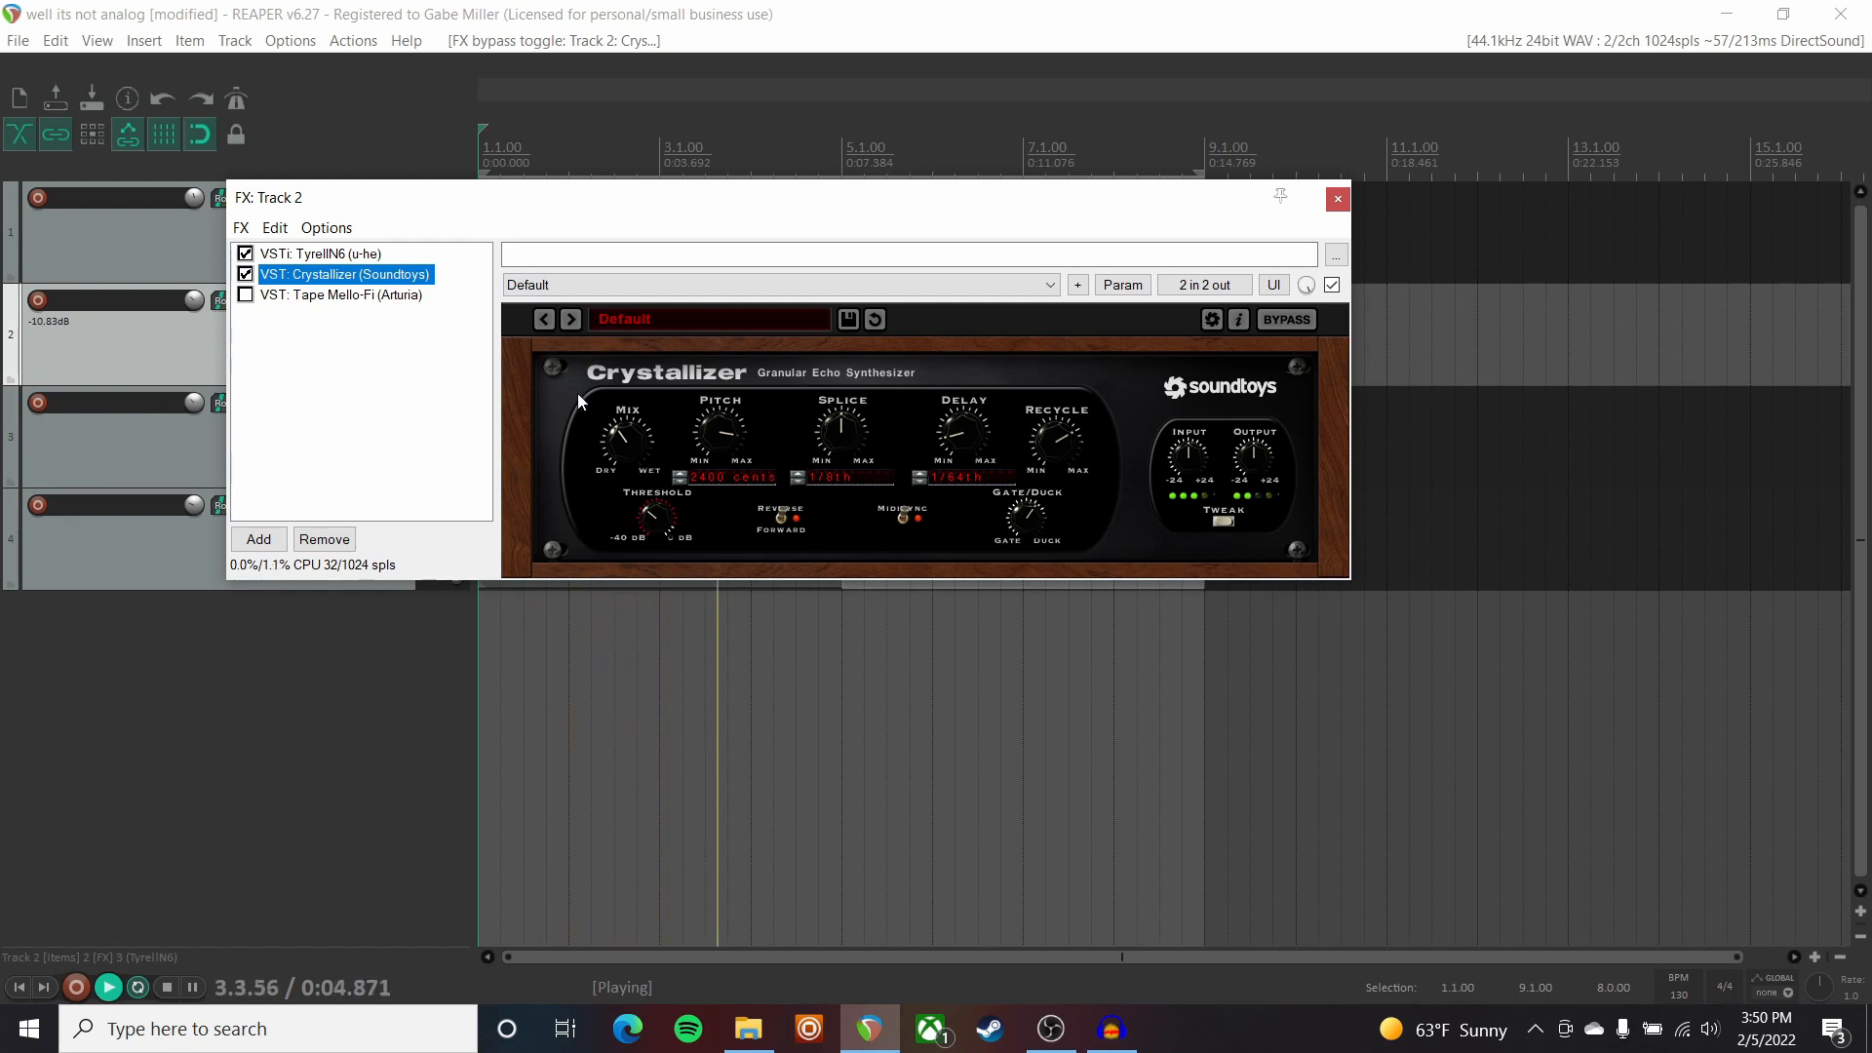
click(1338, 199)
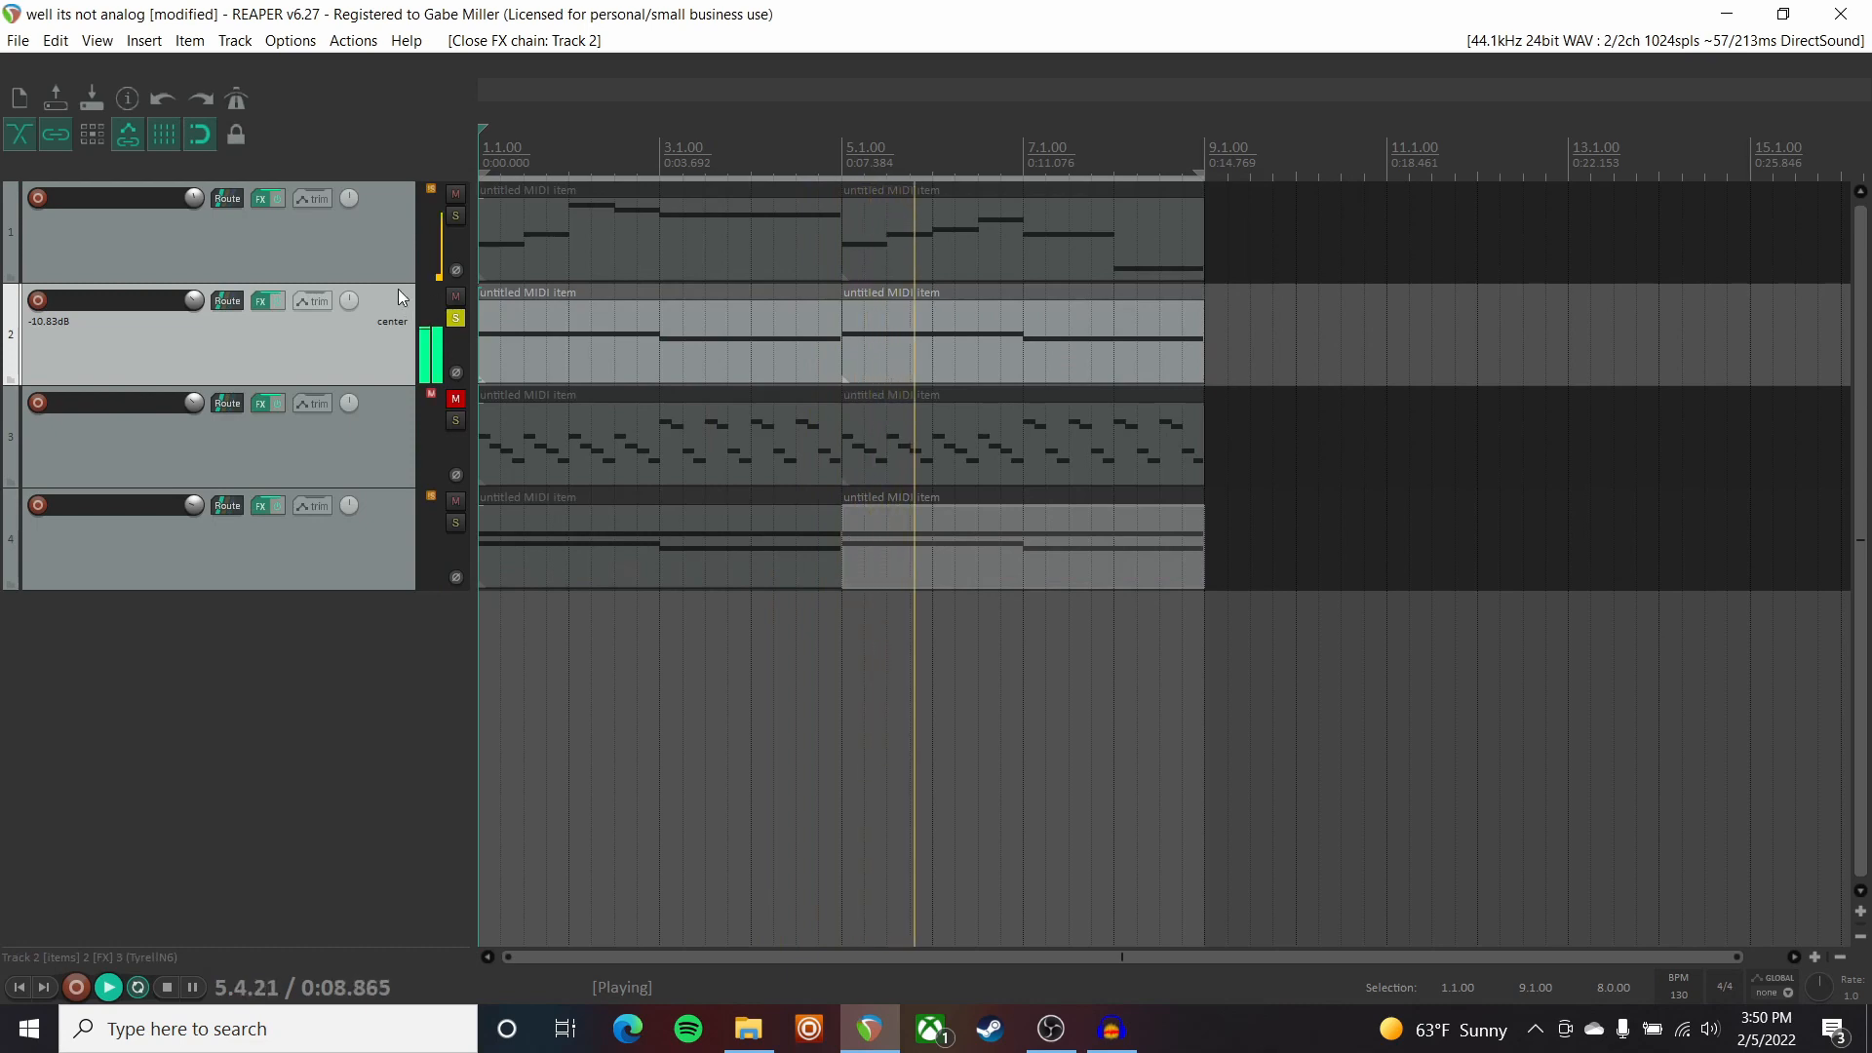
Audition Track 1 soloed, then unsolo Tracks 1 and 2 and solo and play Track 4.
key(space)
click(455, 215)
key(space)
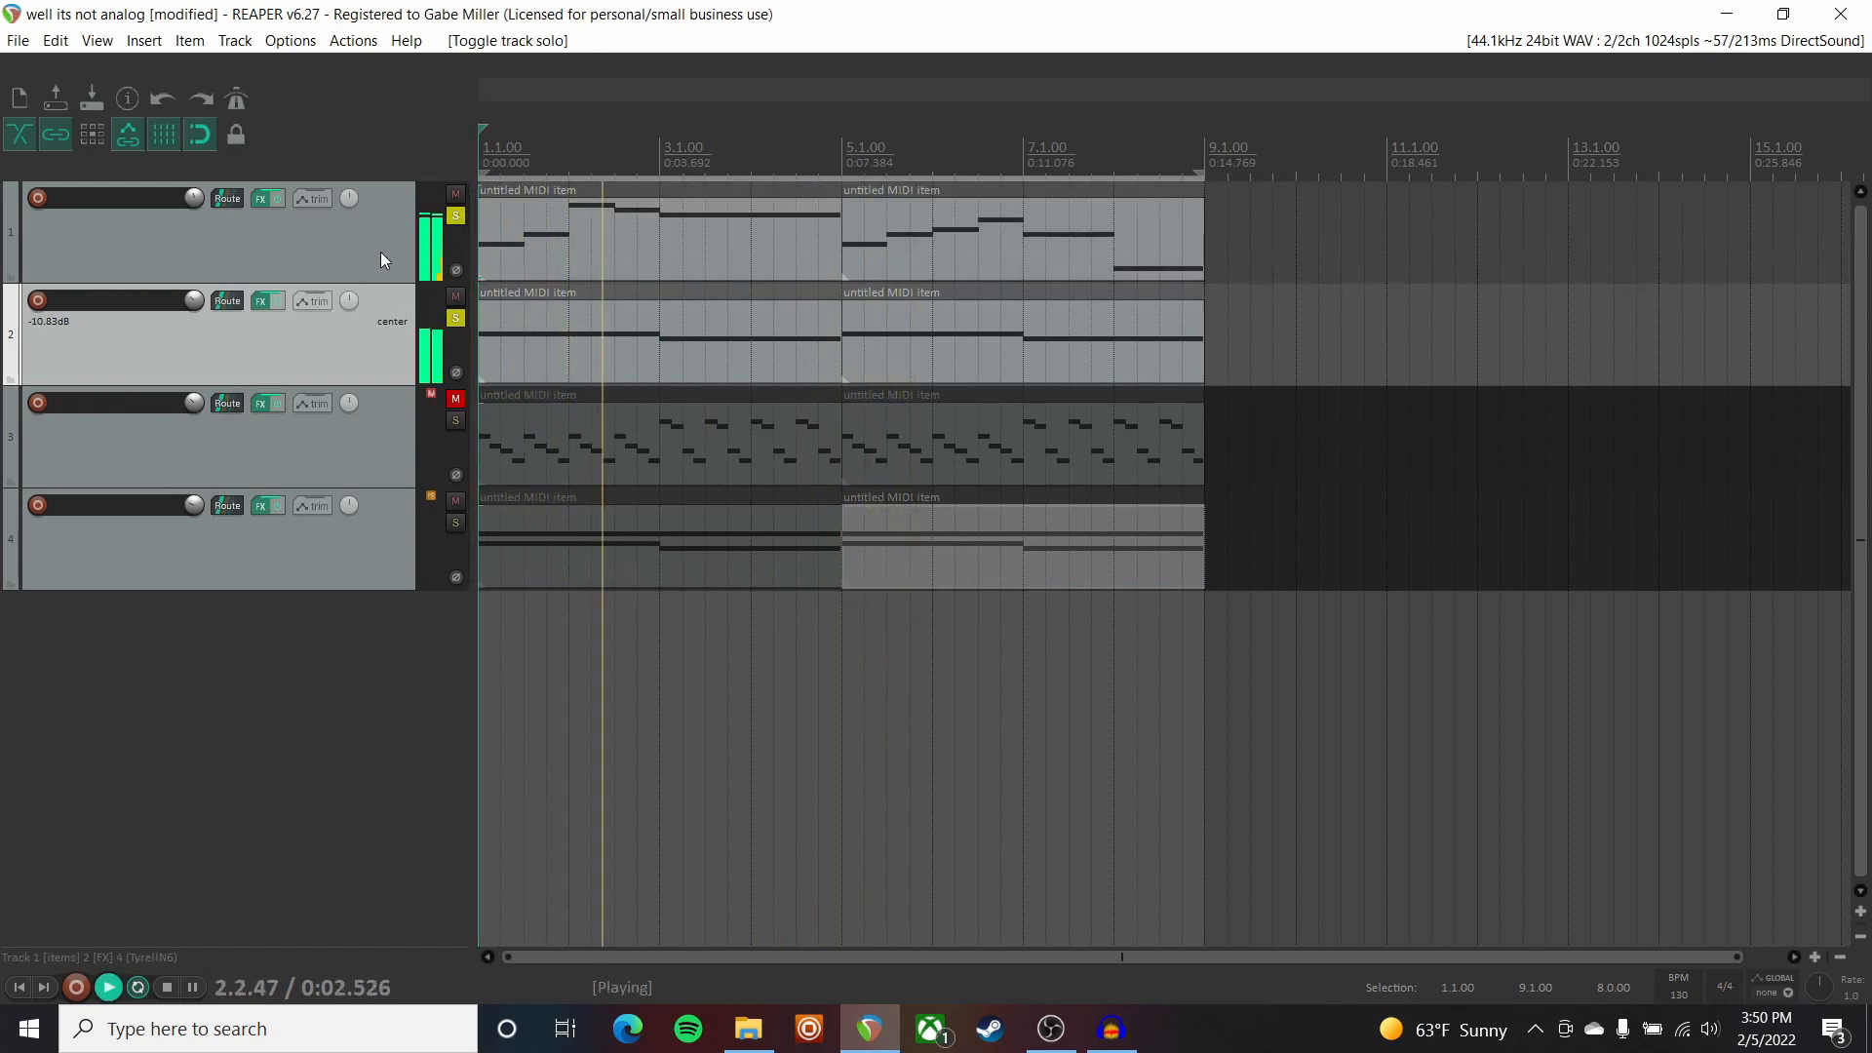
key(space)
click(455, 216)
click(457, 319)
click(455, 523)
click(320, 548)
key(space)
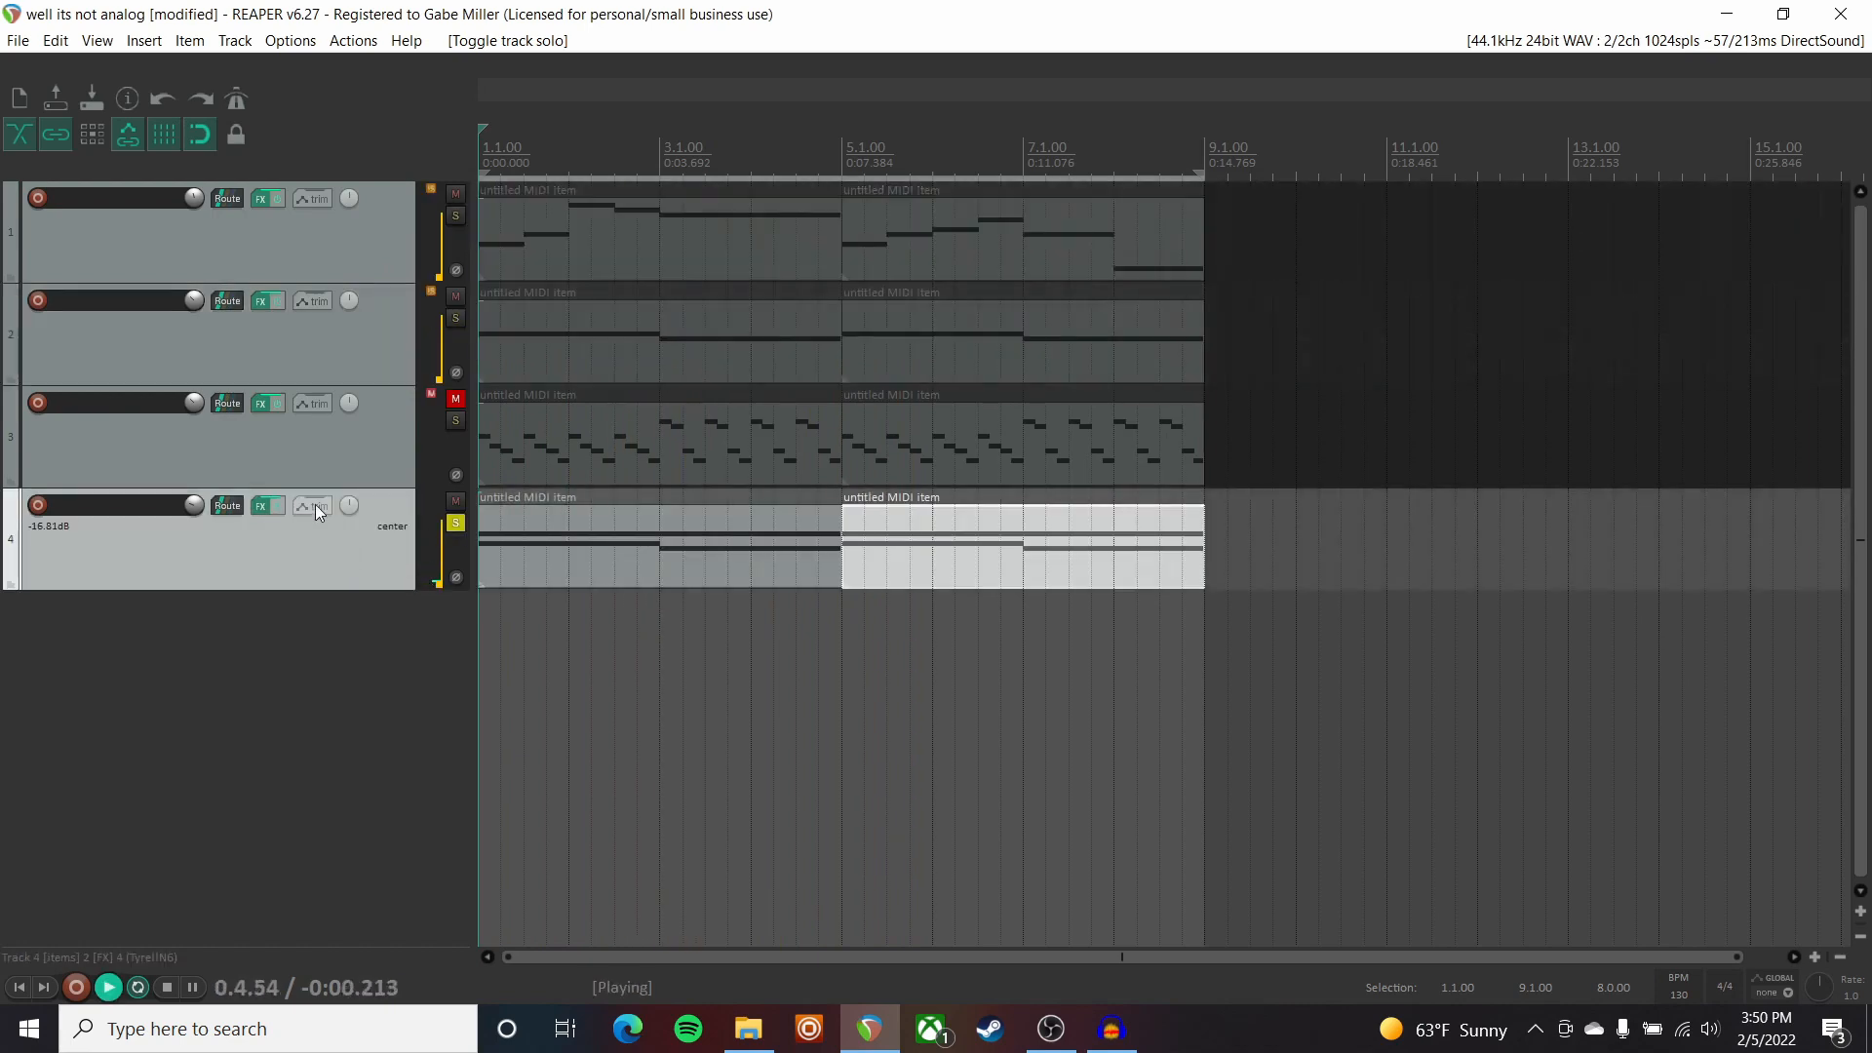
Bypass Track 4's Tape Mello-Fi and ReaEQ, and toggle TyrellN6's chorus off and on.
click(260, 505)
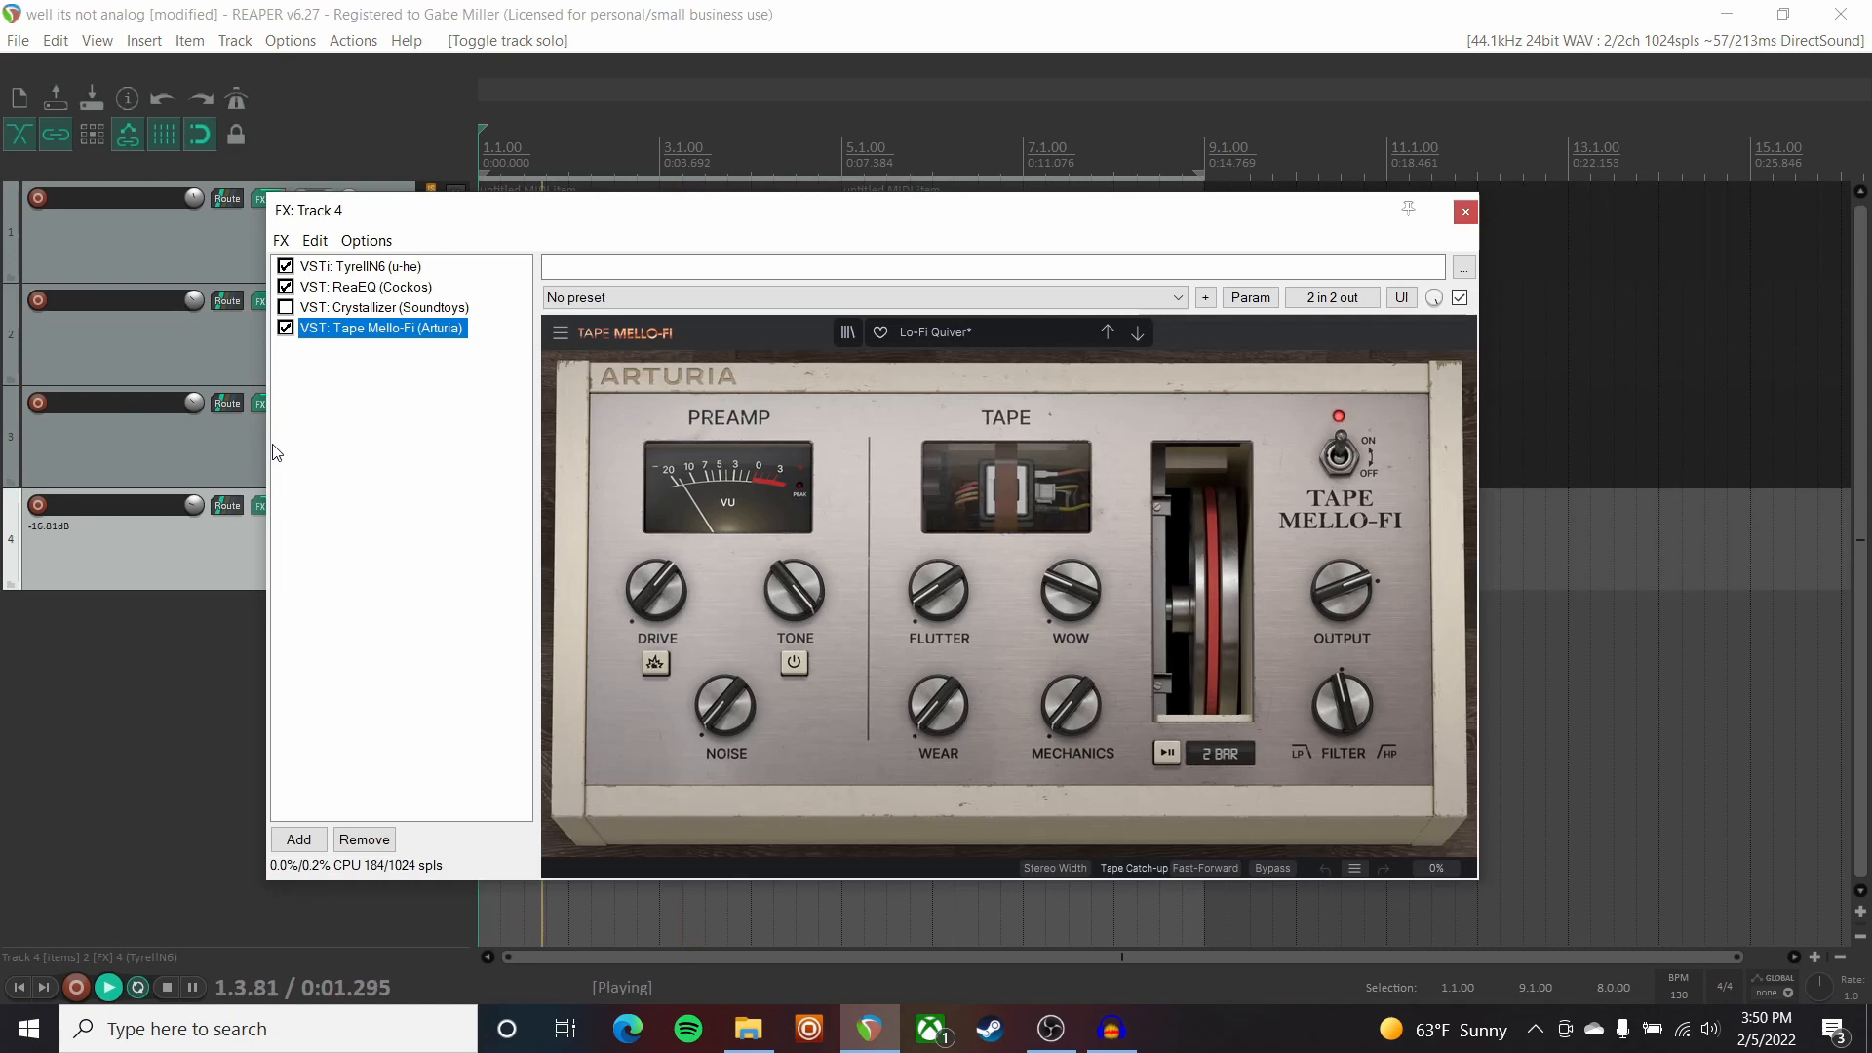
click(285, 328)
click(286, 286)
click(356, 266)
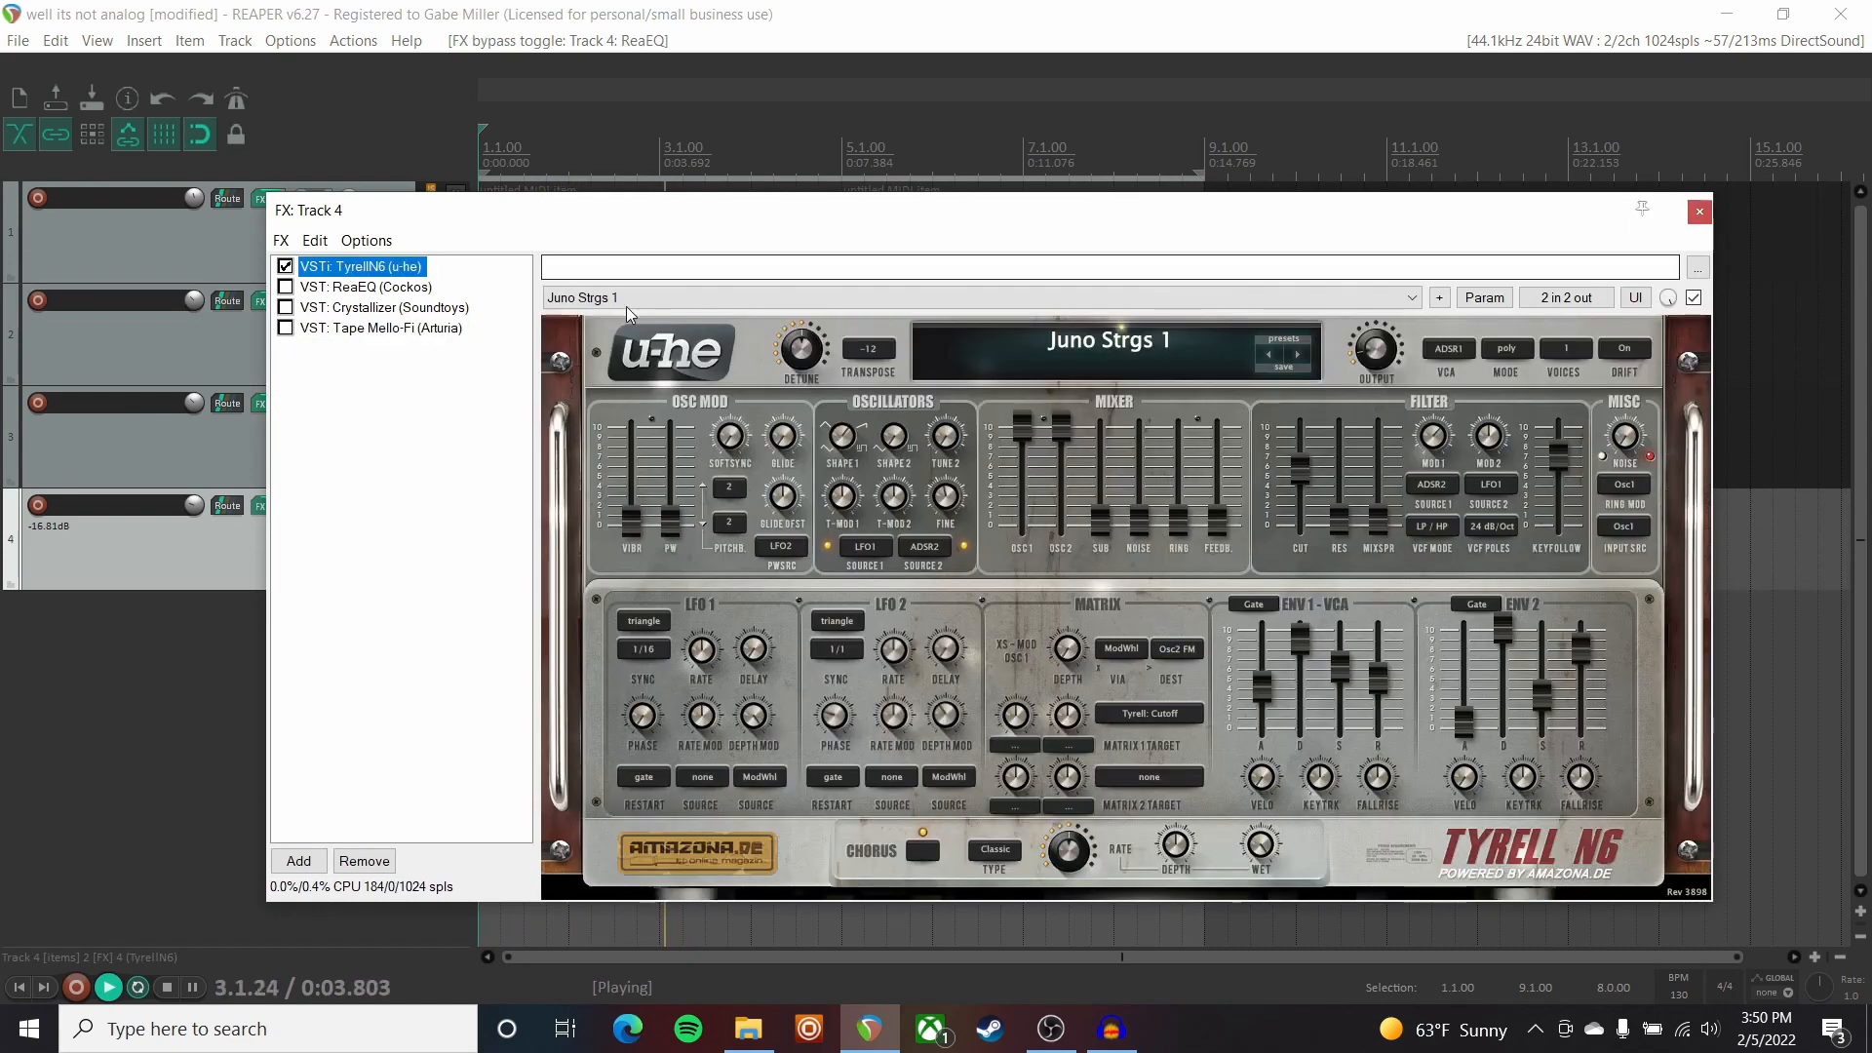
drag(669, 211, 558, 166)
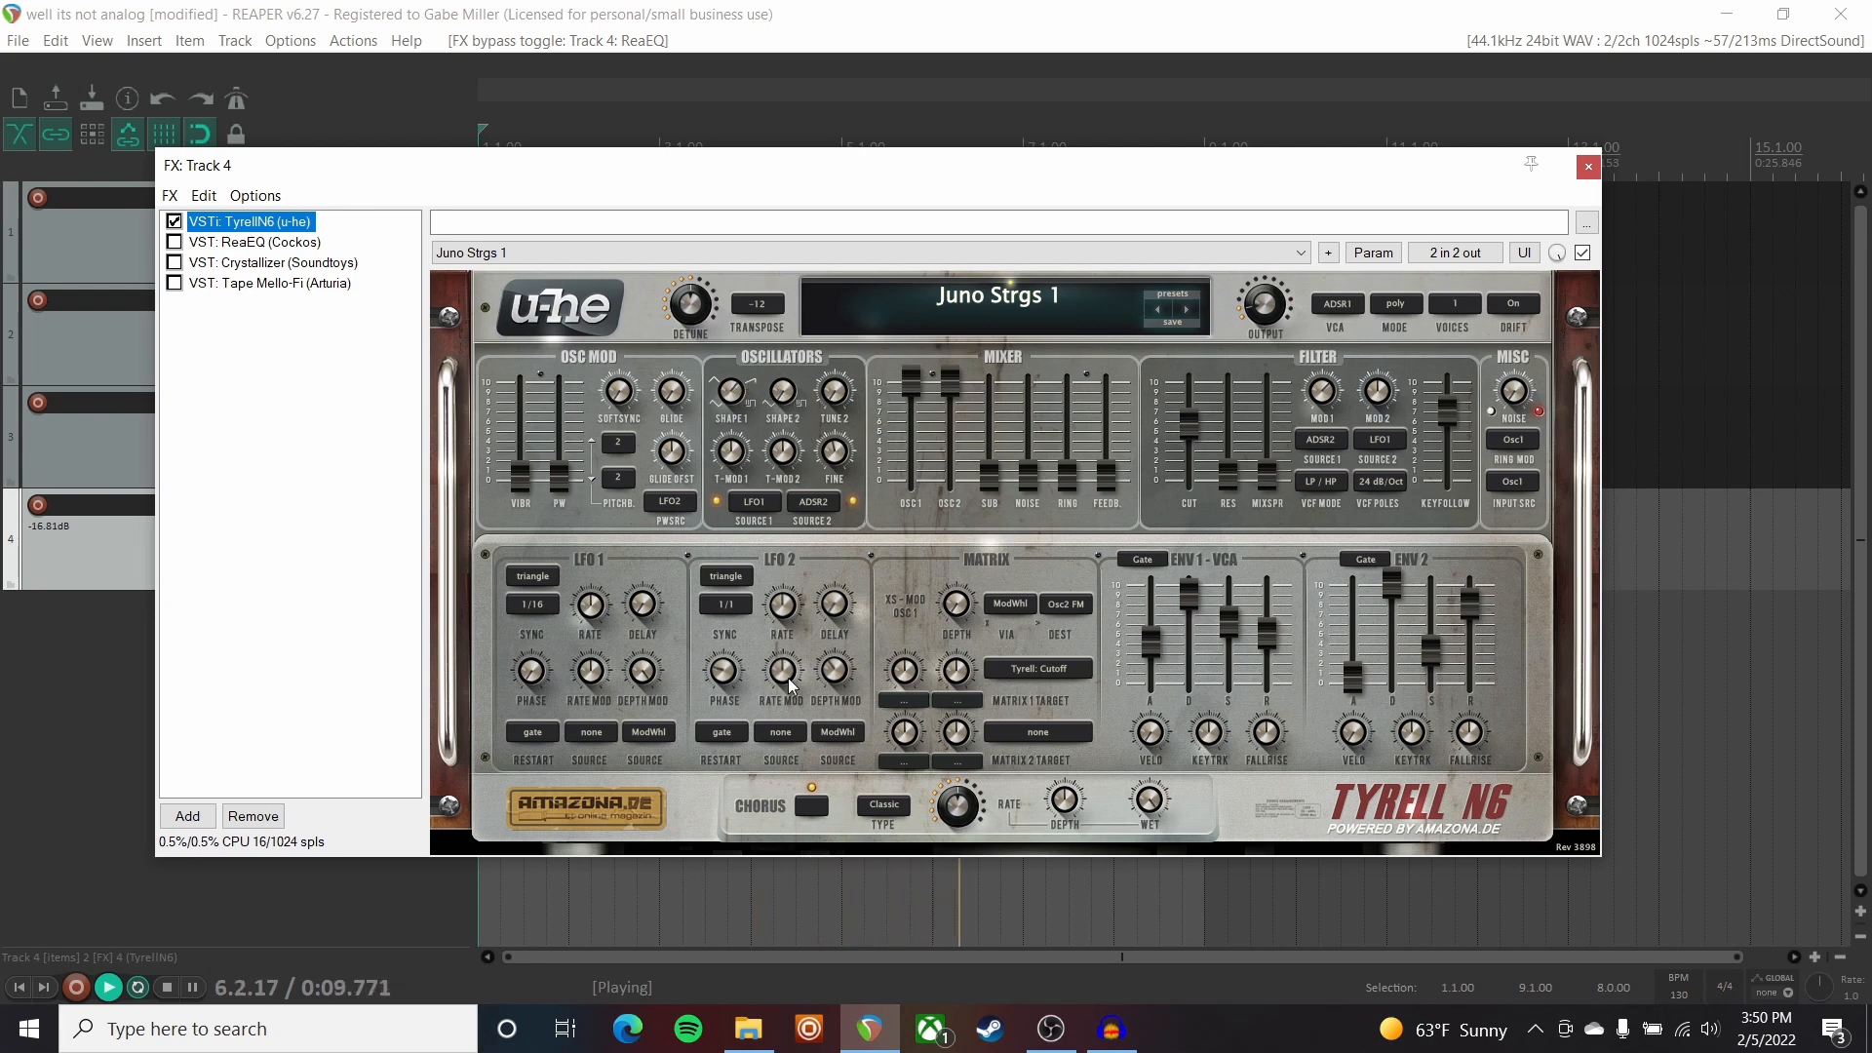
click(812, 806)
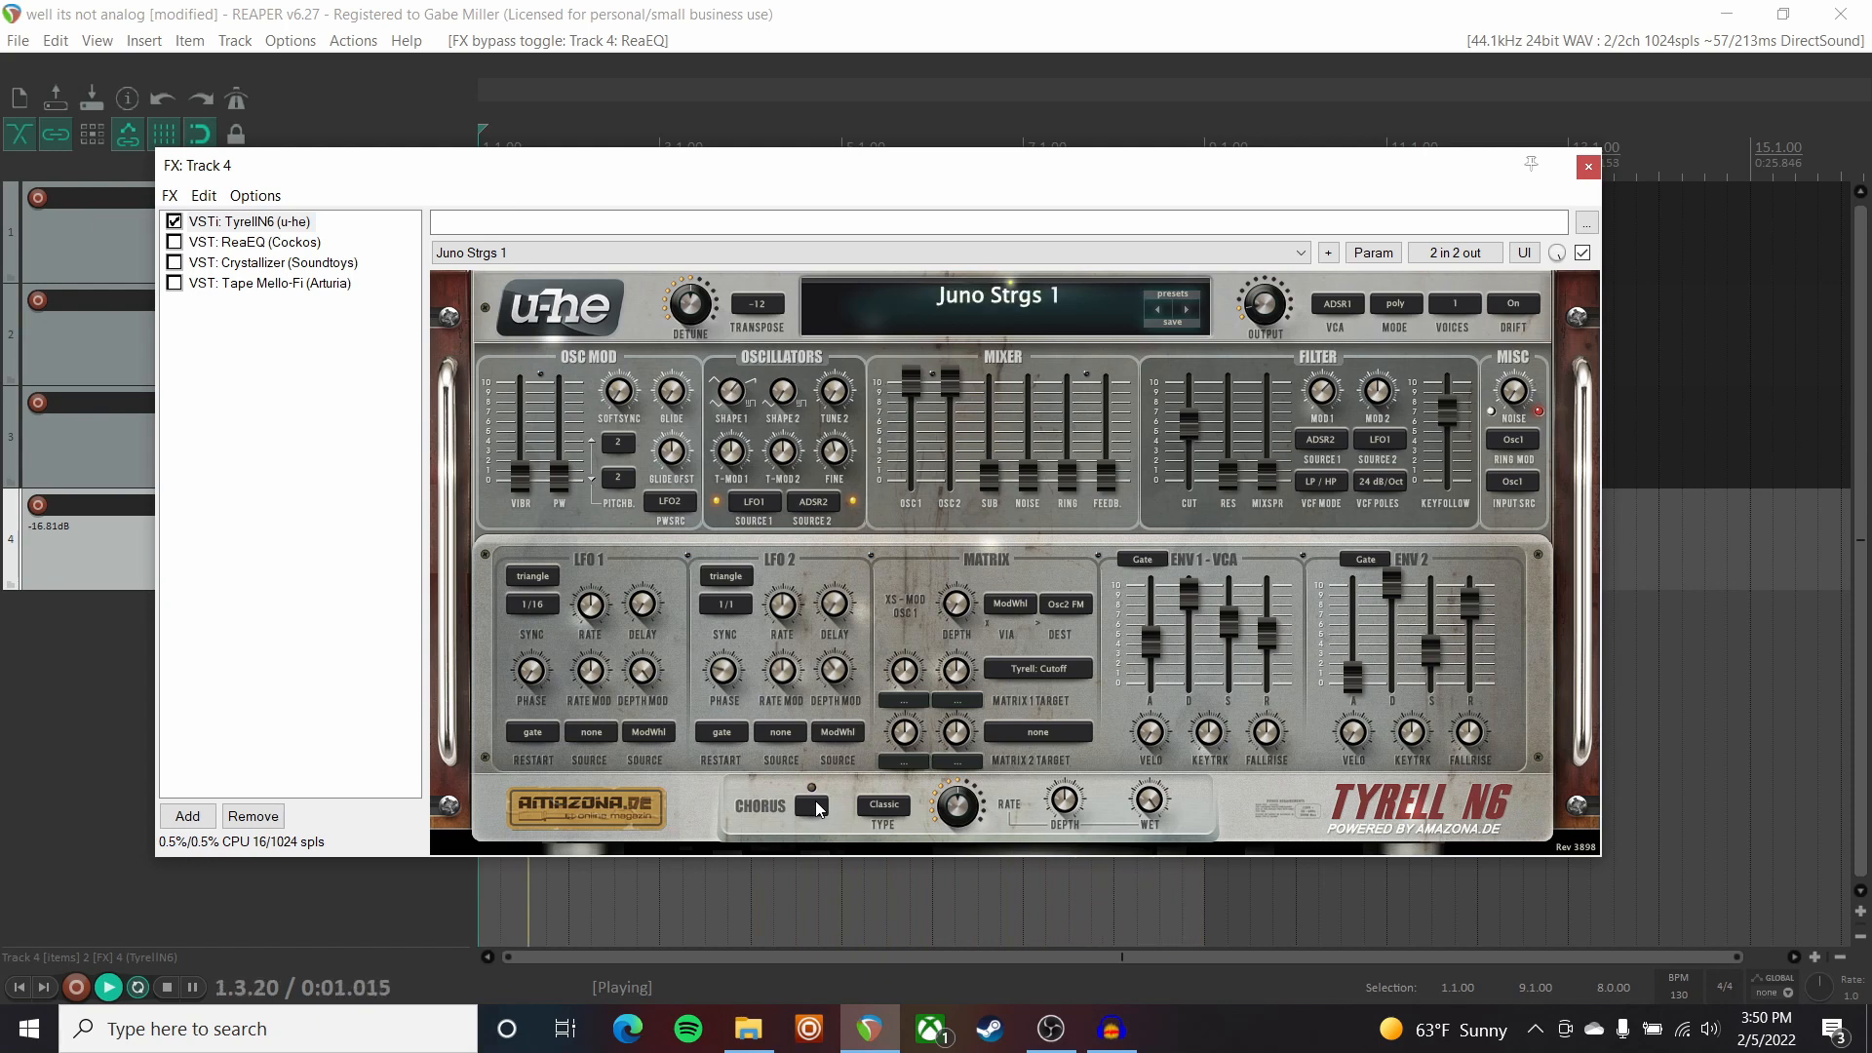
click(817, 808)
Re-enable Tape Mello-Fi, Crystallizer and ReaEQ on Track 4 and close its FX chain.
click(175, 283)
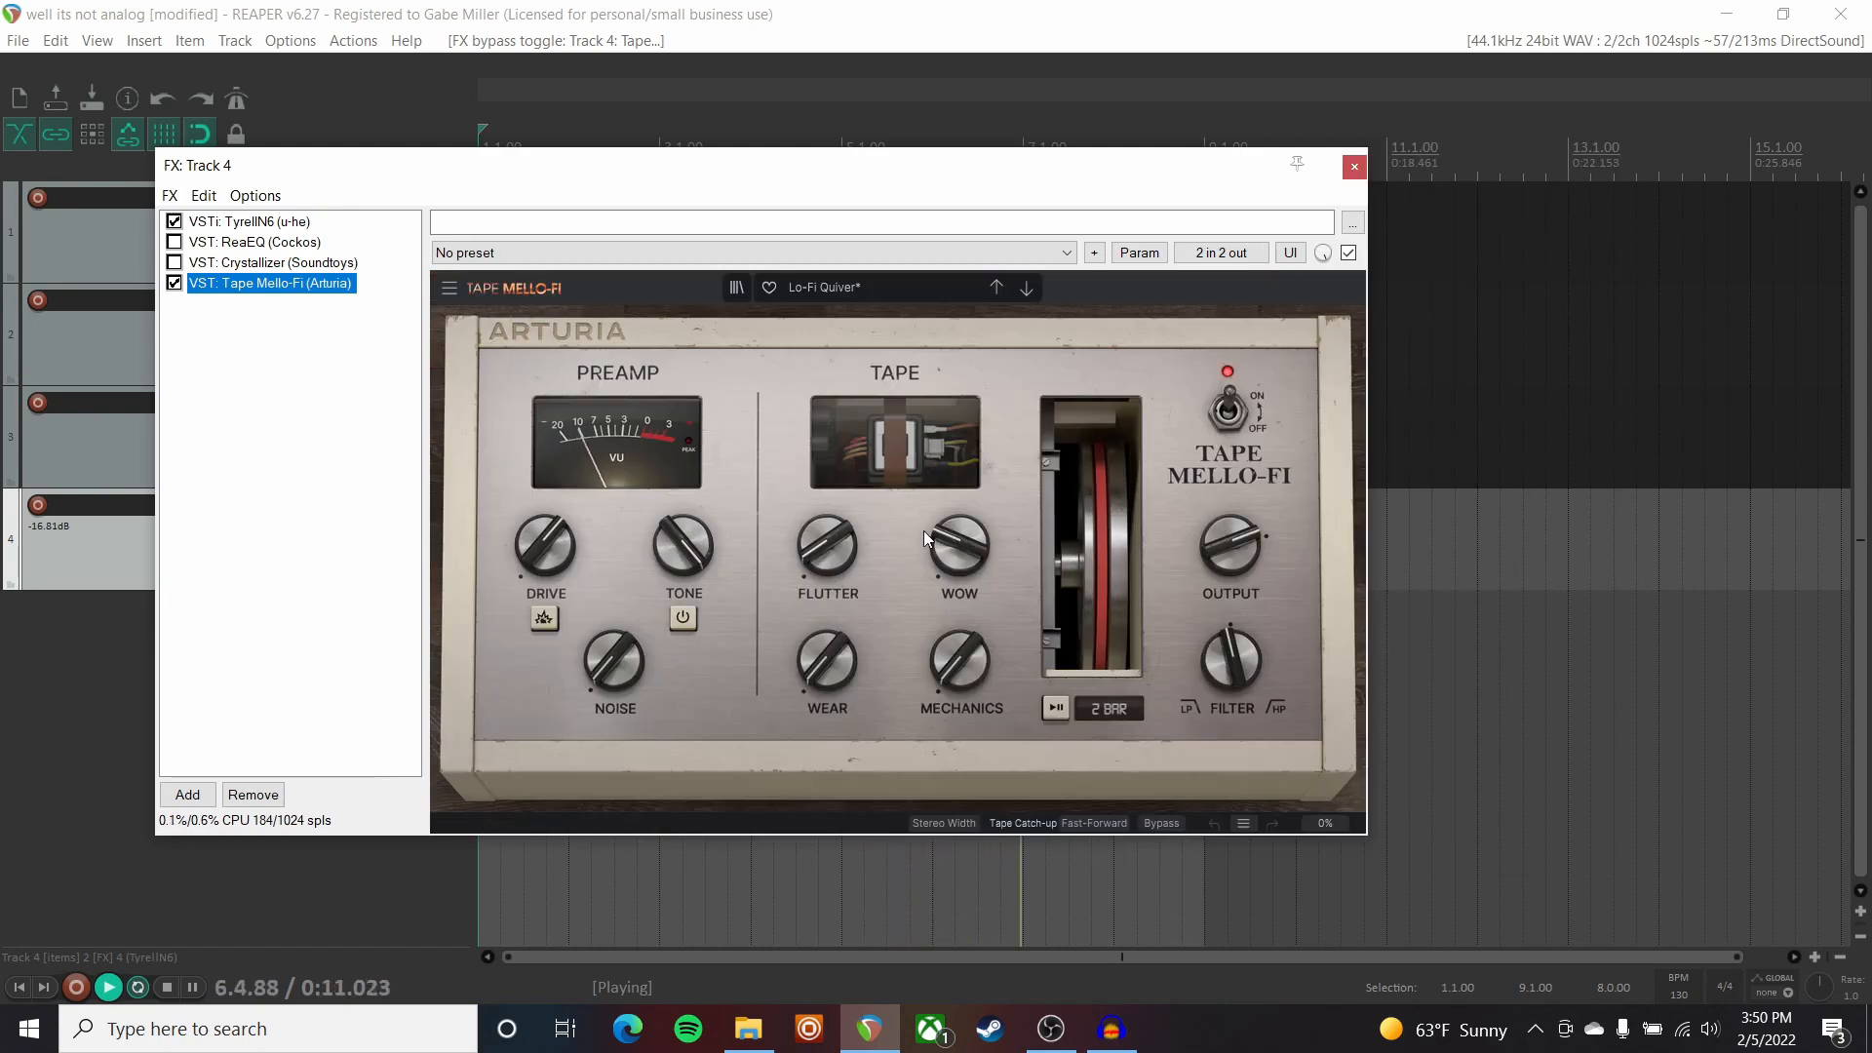
click(174, 262)
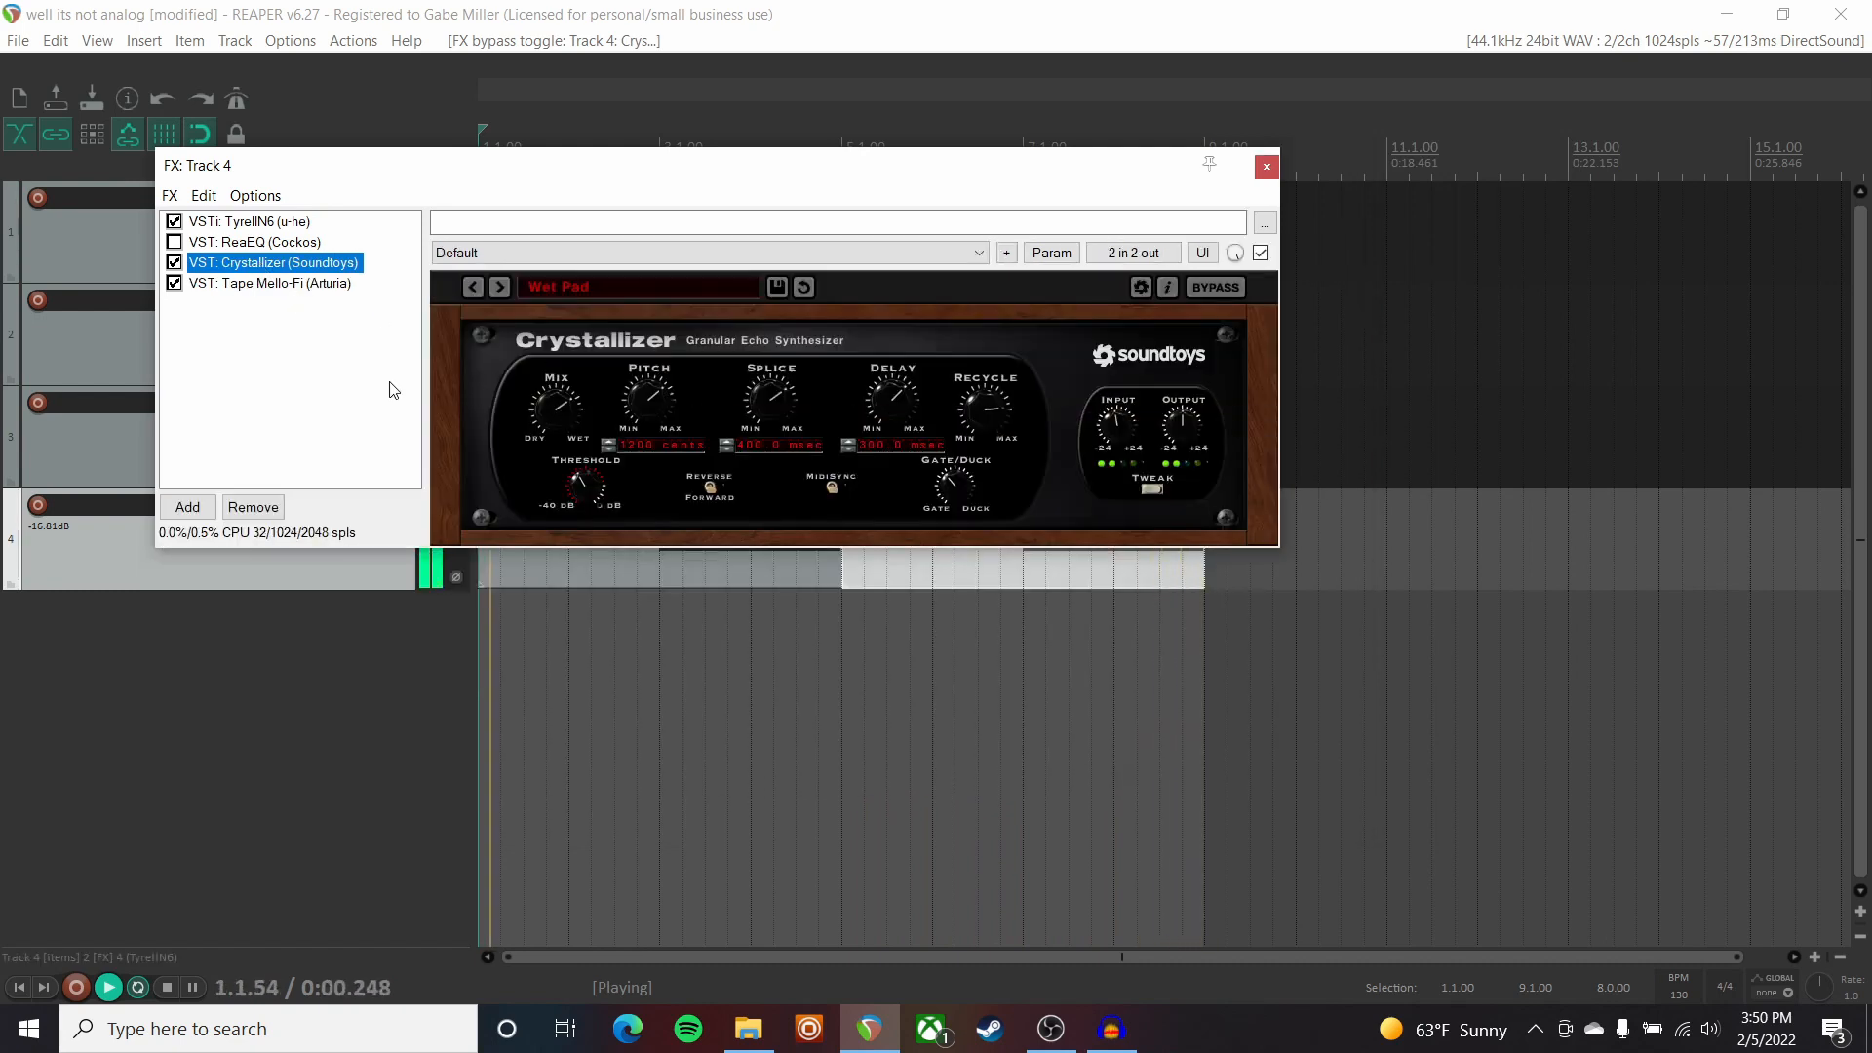
click(174, 242)
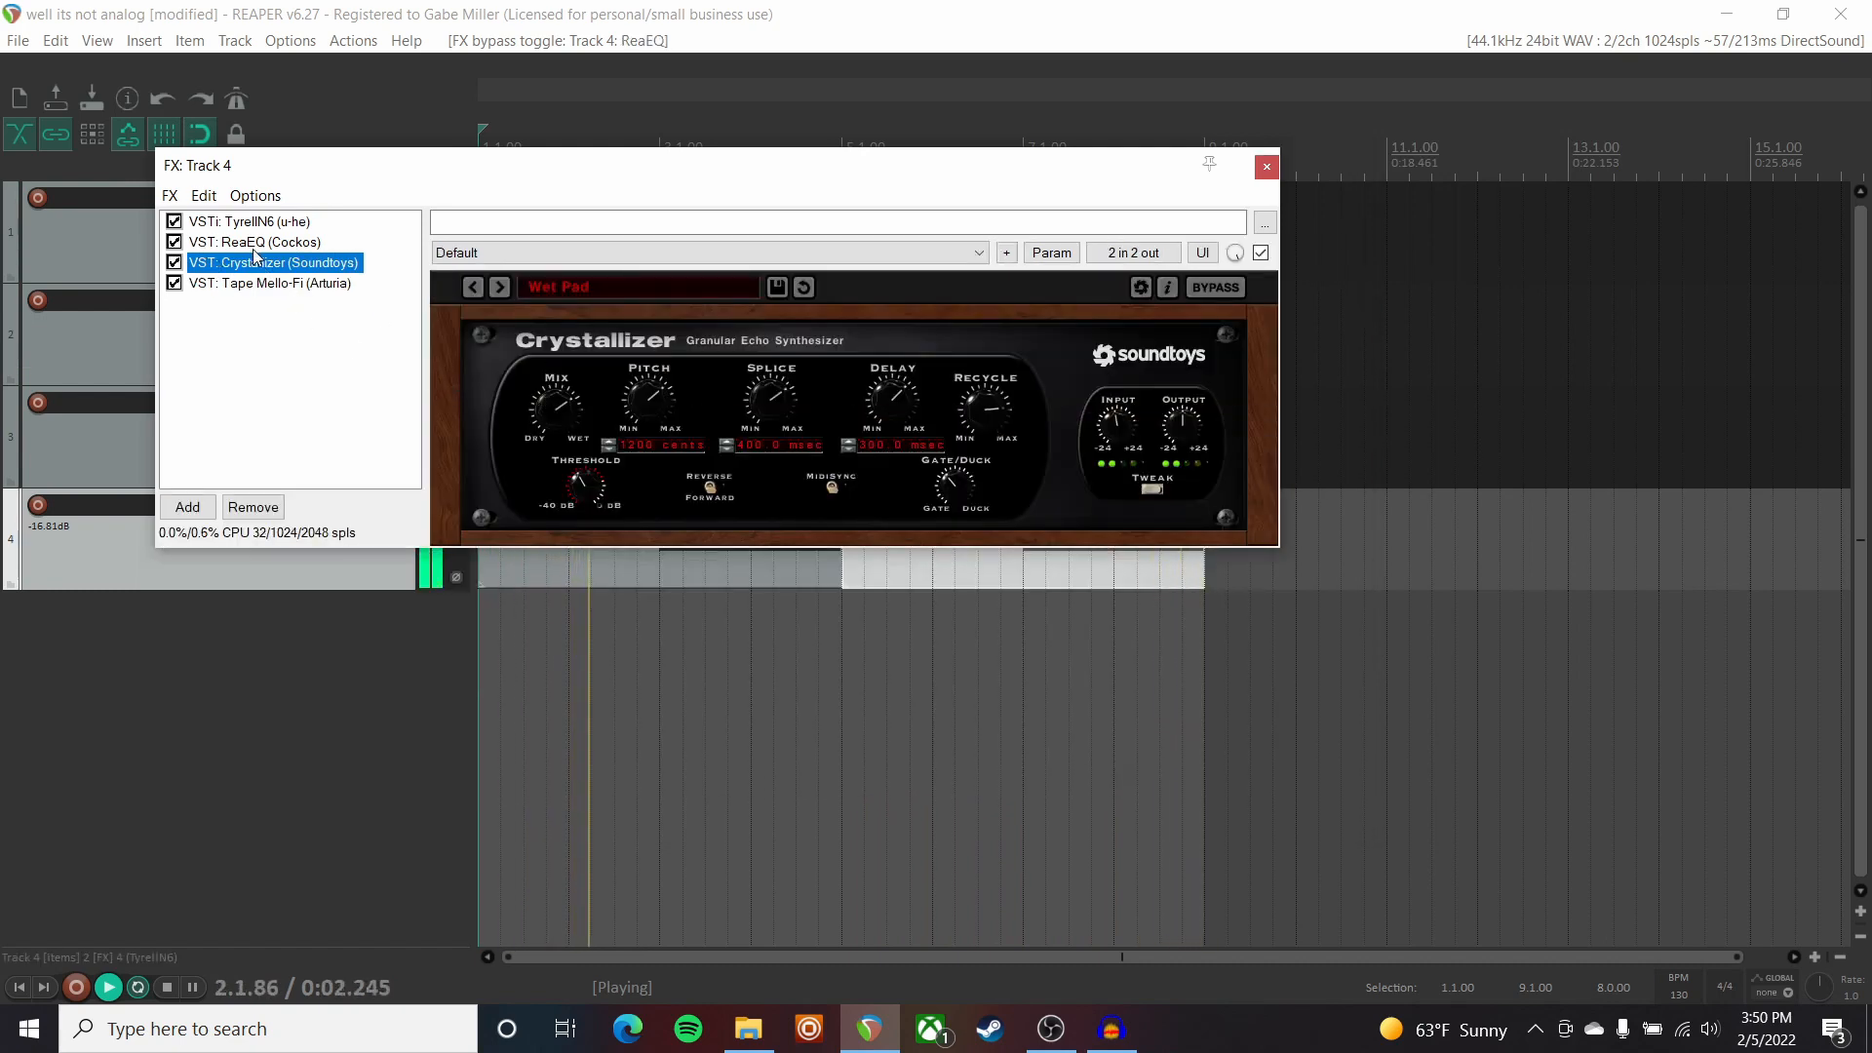
click(255, 244)
click(1107, 167)
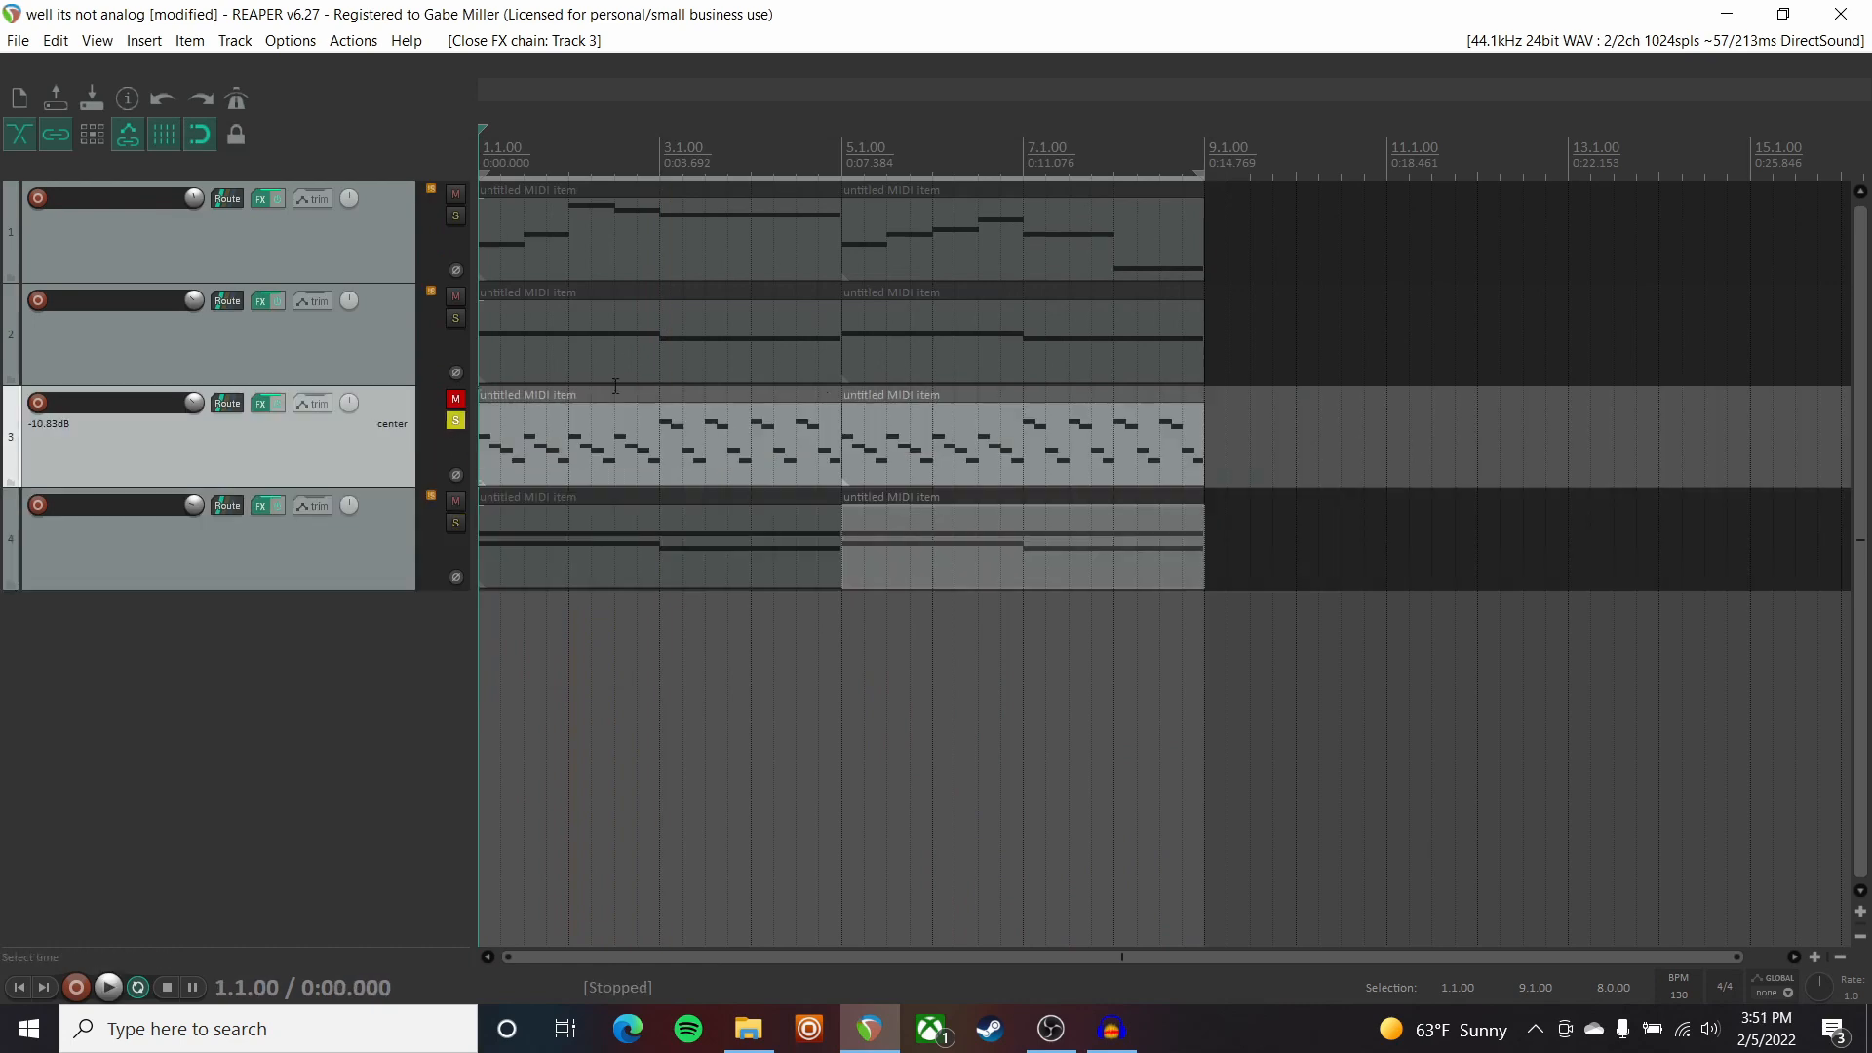
Toggle Track 3's Crystallizer off and back on, close its FX chain, and unmute Track 3.
key(space)
click(255, 405)
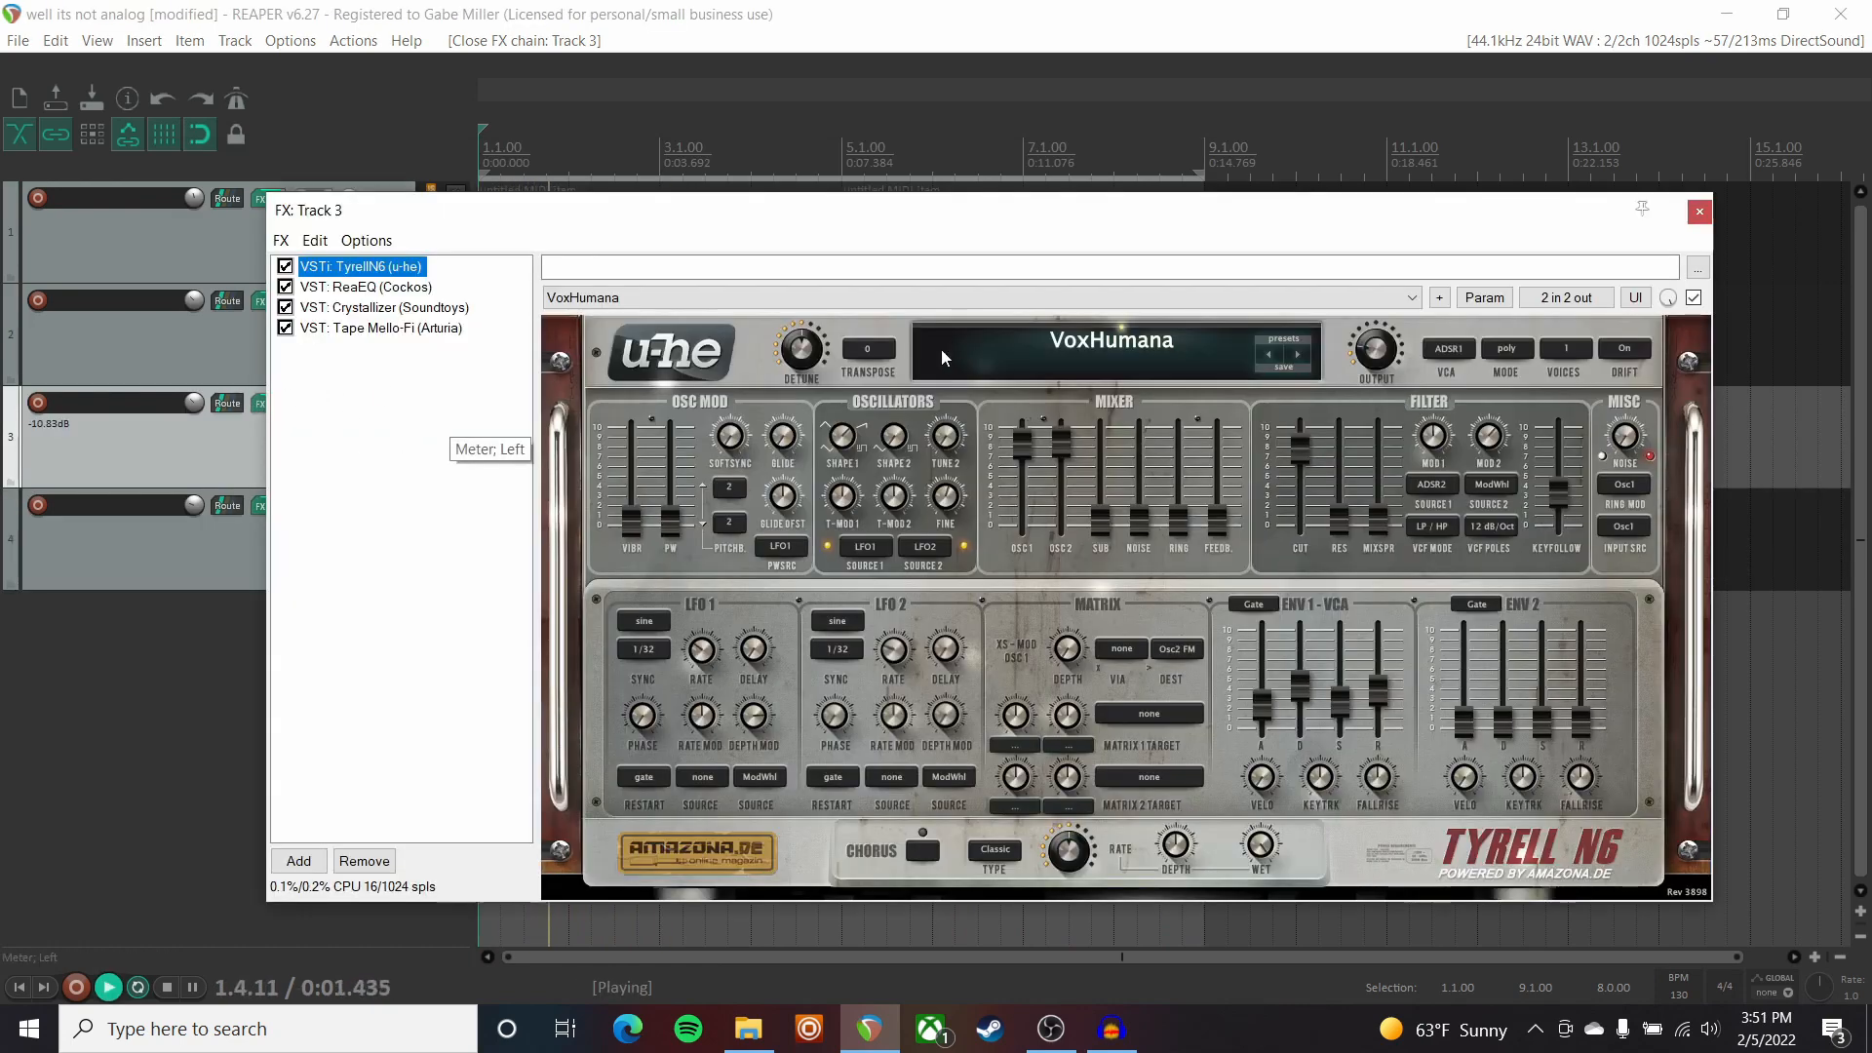
click(285, 308)
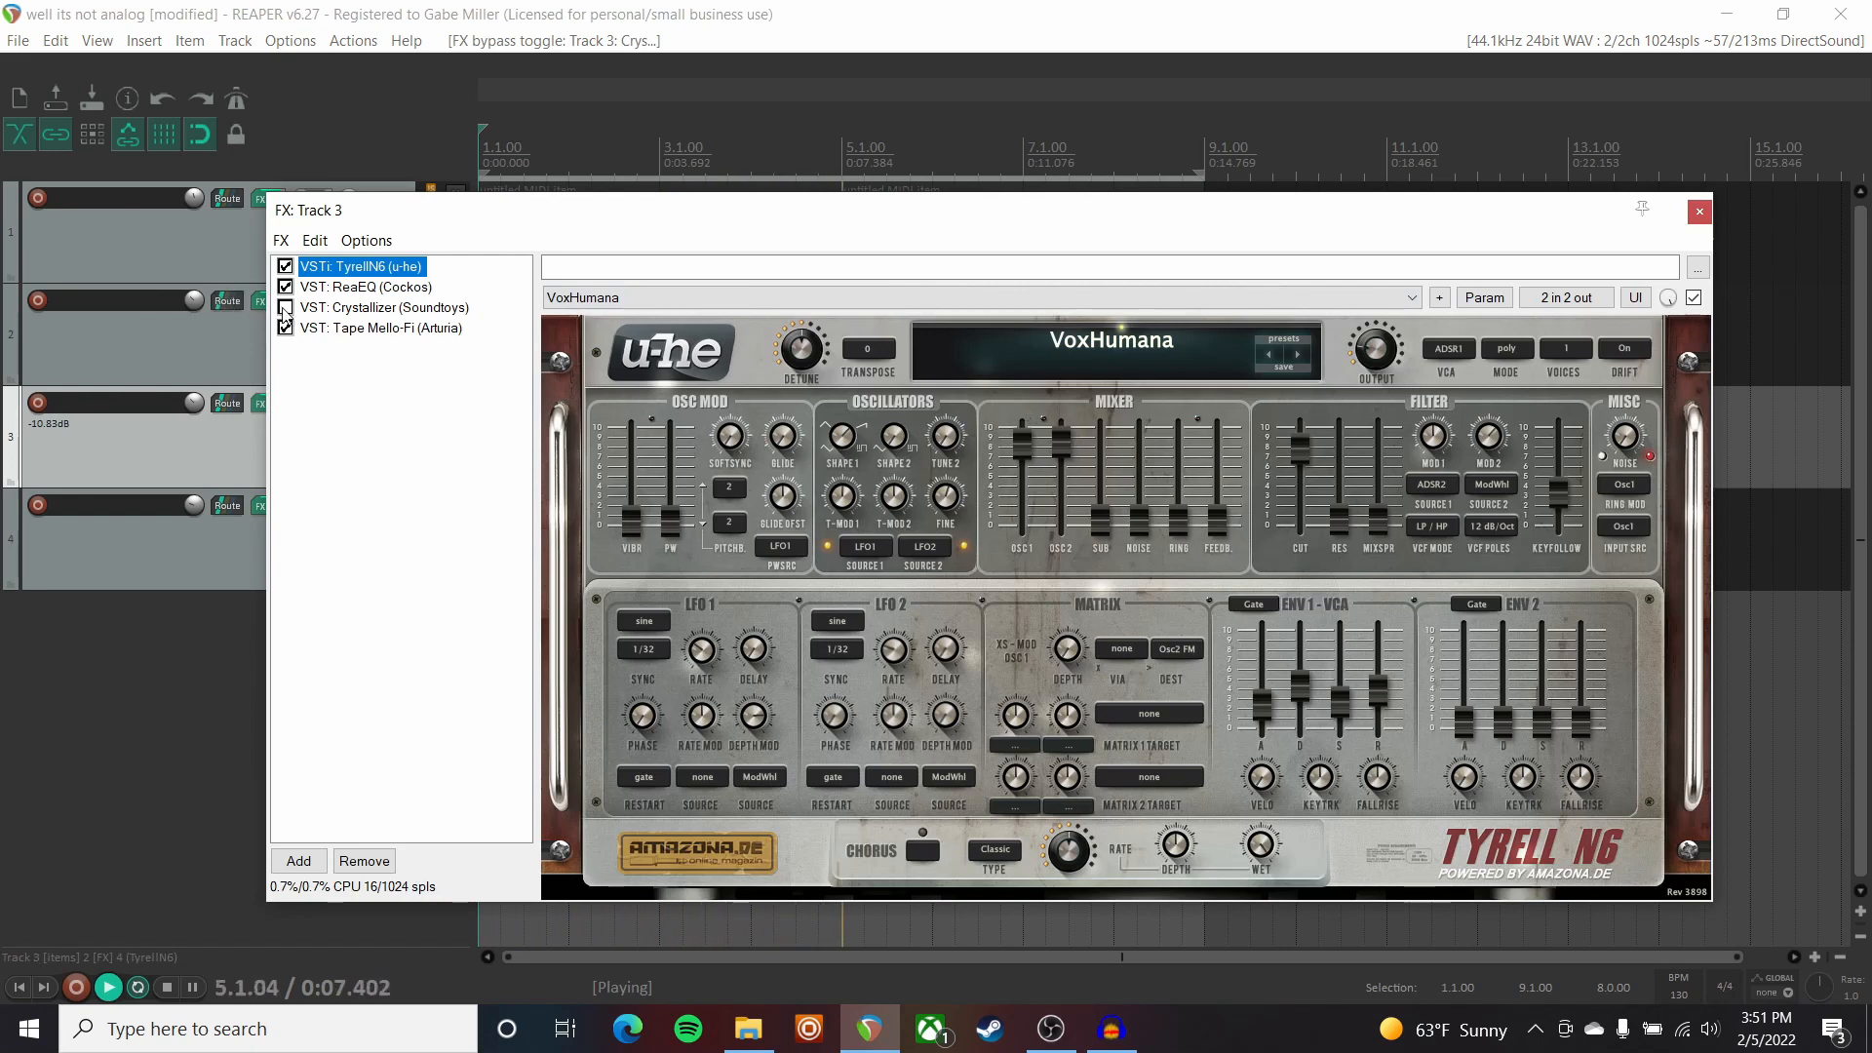
click(285, 307)
click(331, 307)
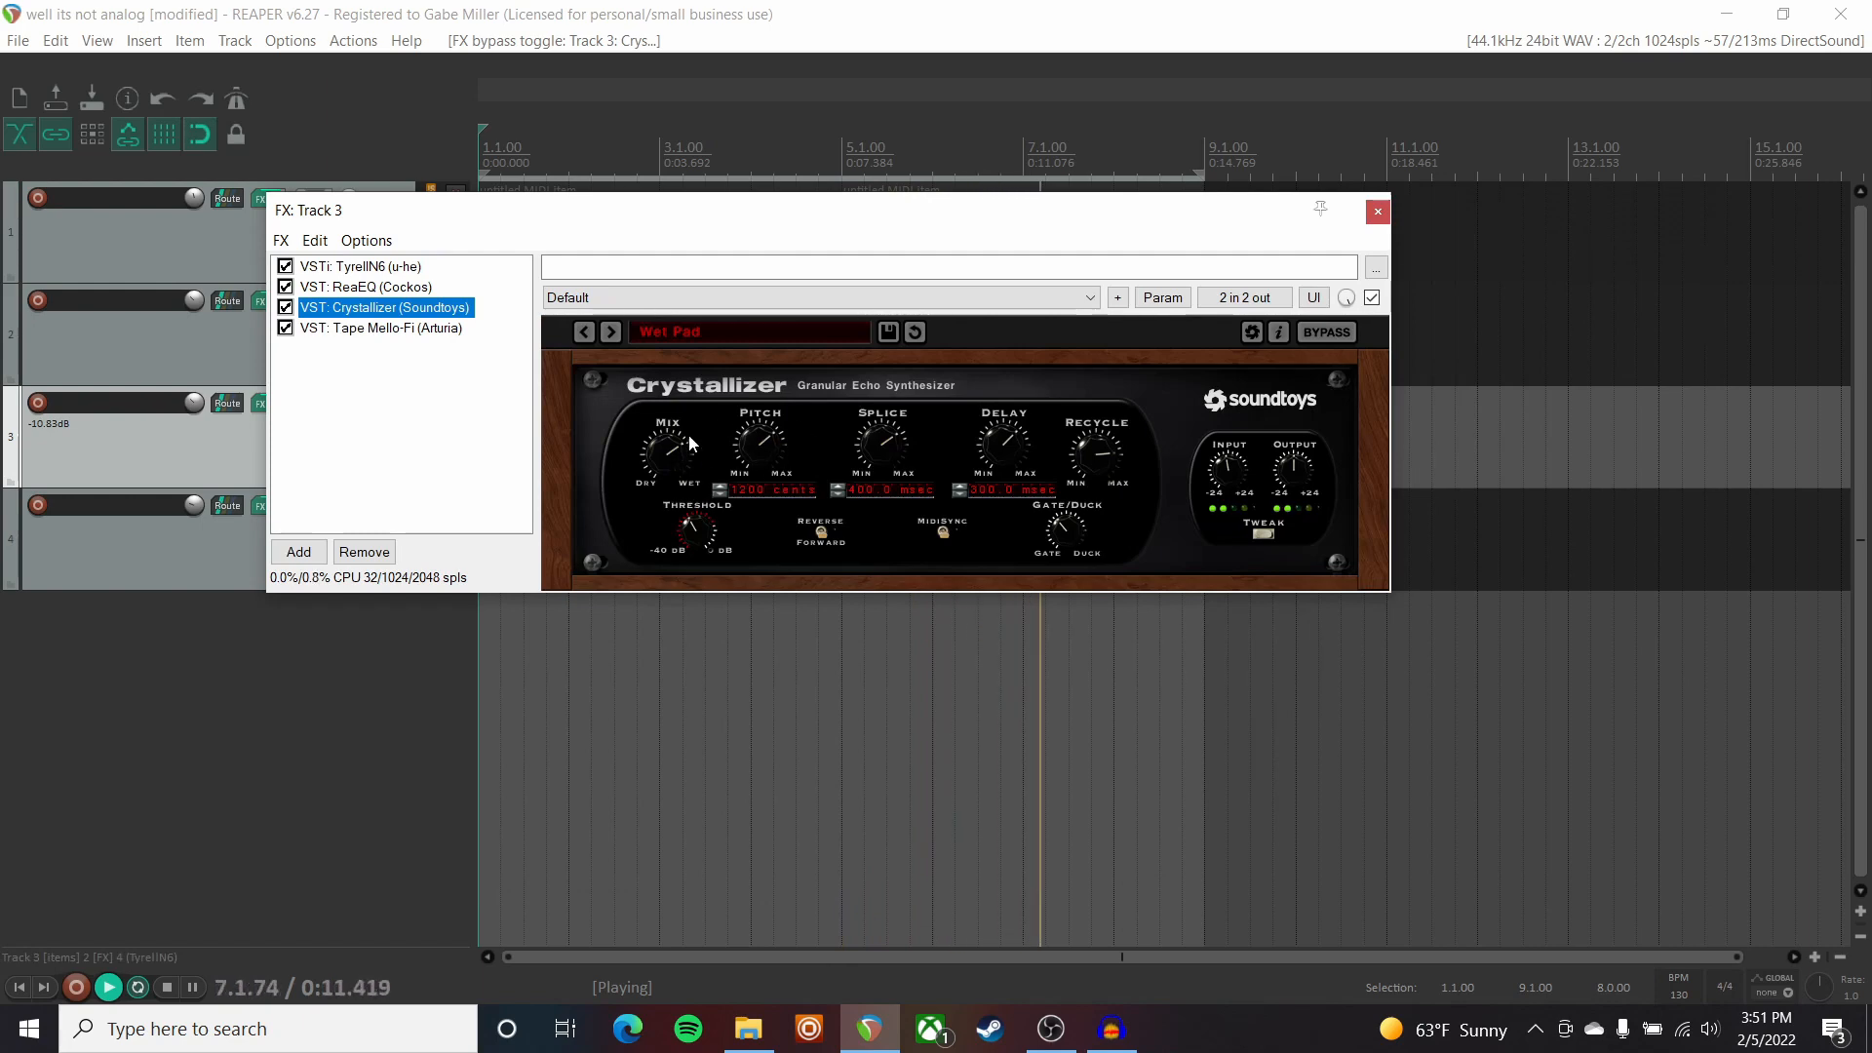
click(1378, 211)
click(456, 400)
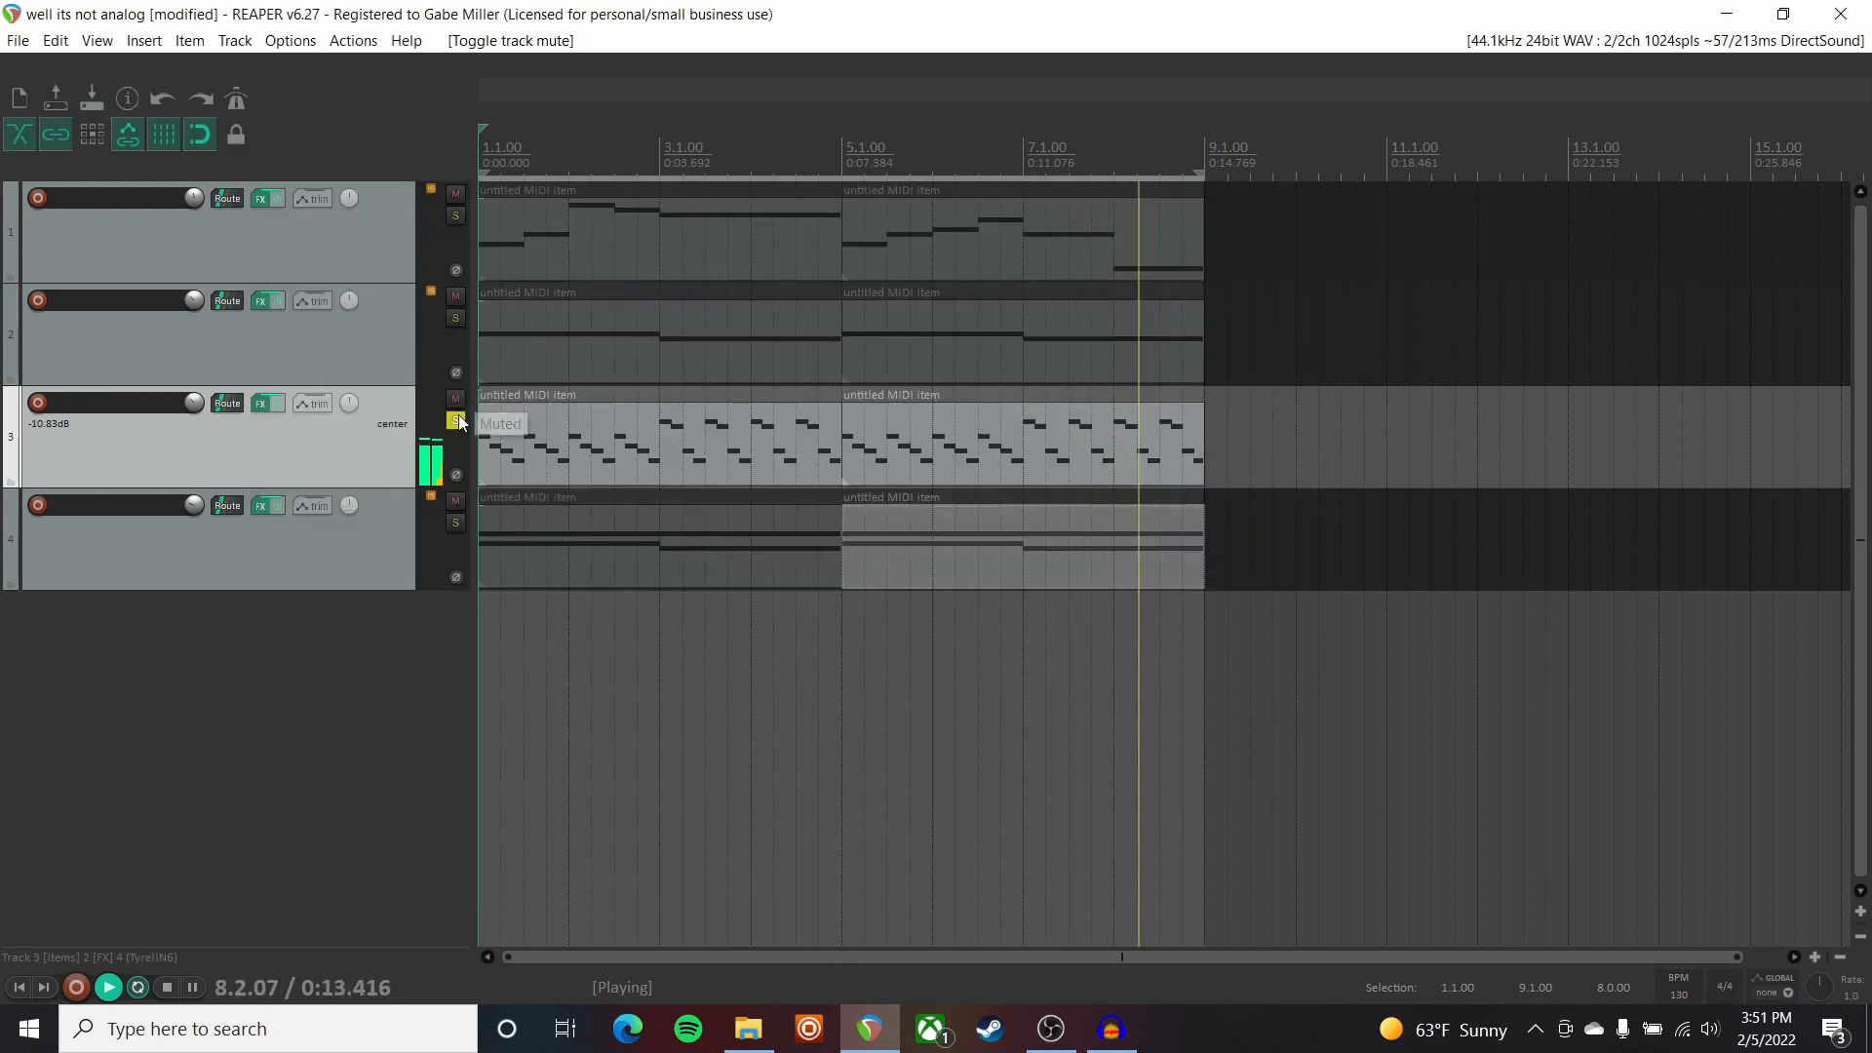
Unsolo Track 3 so all four synth tracks play back together.
click(456, 421)
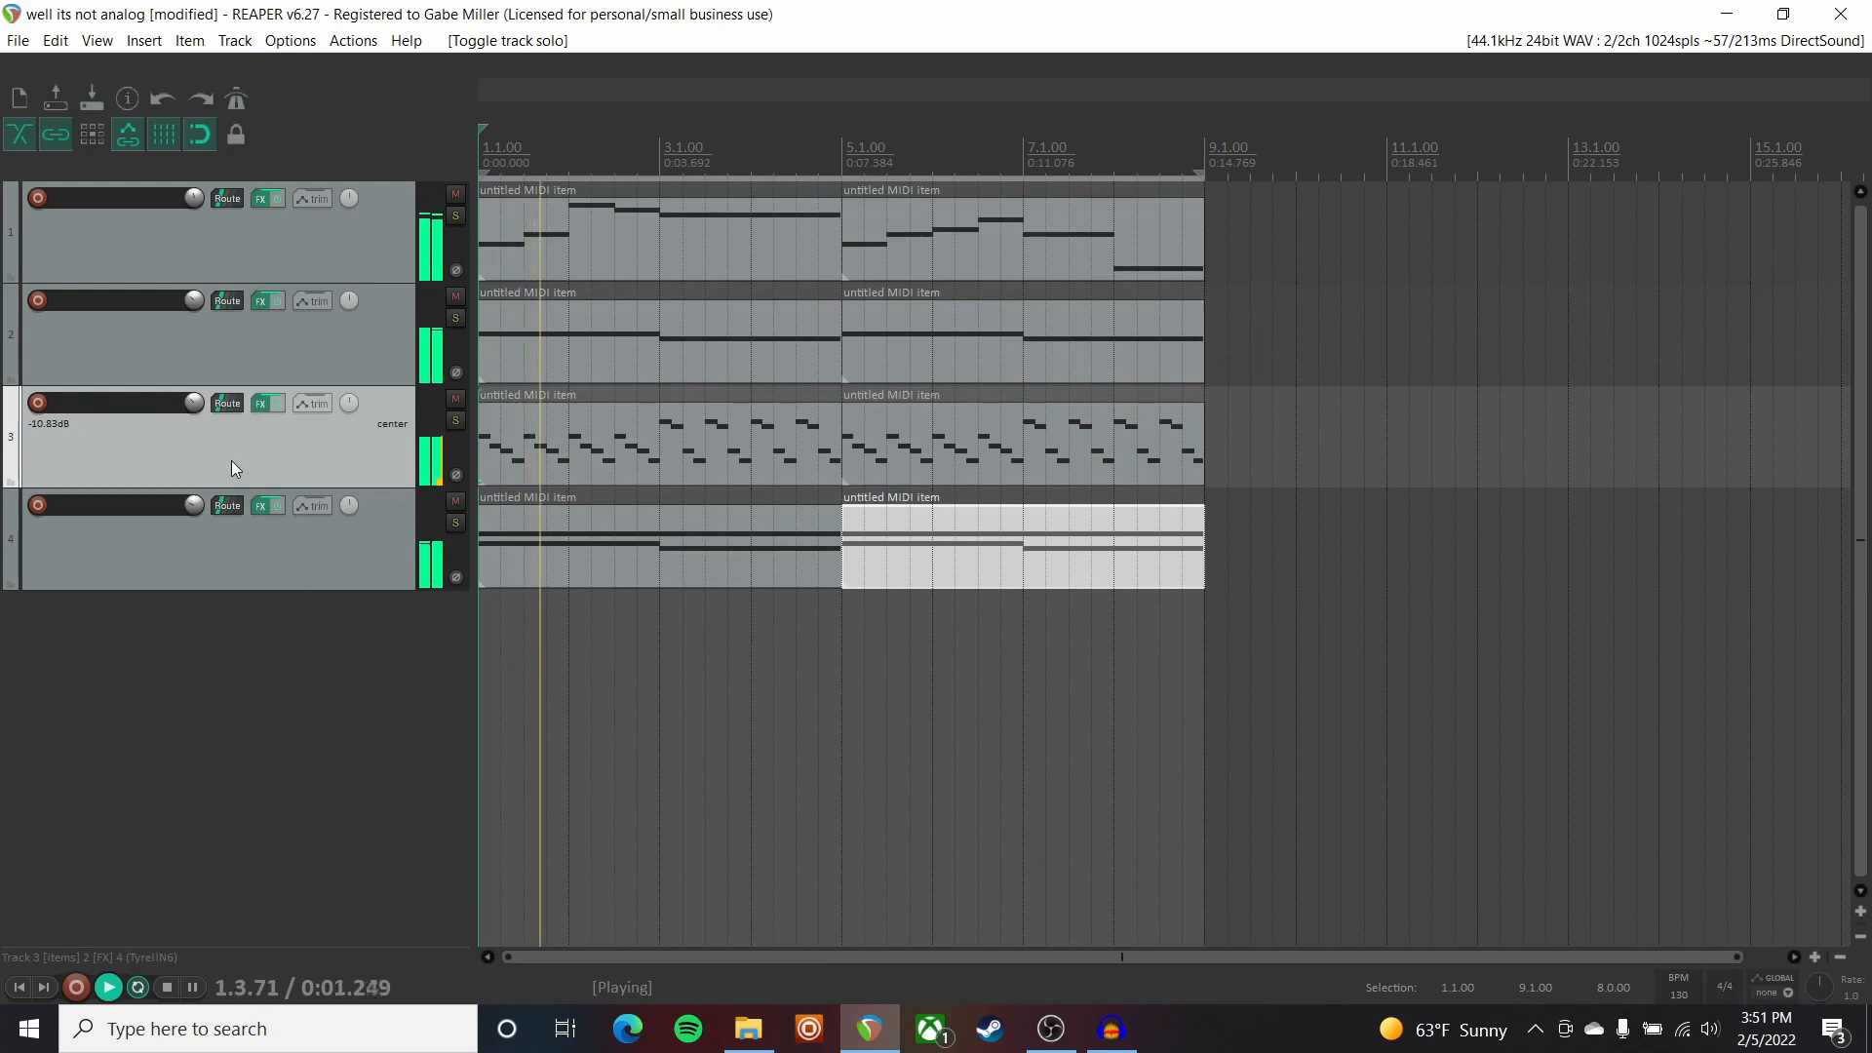